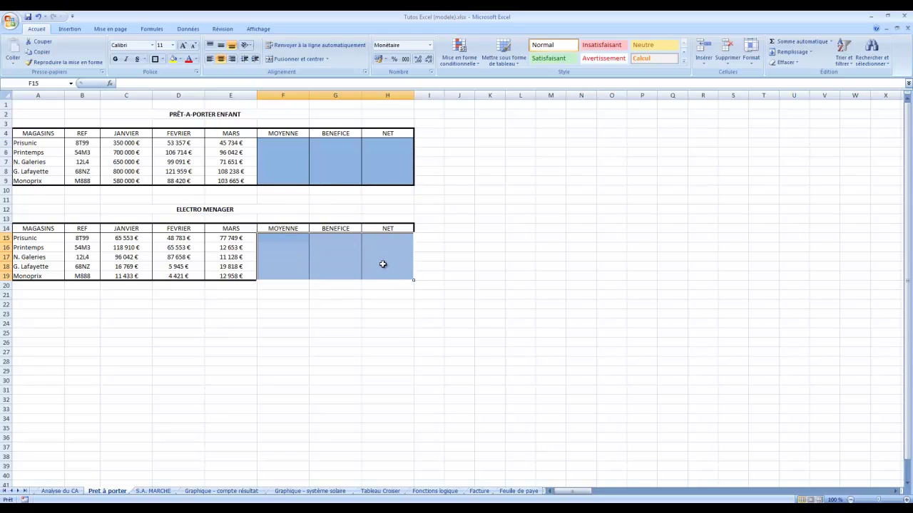
{"action": "left_click", "coordinate": [346, 141]}
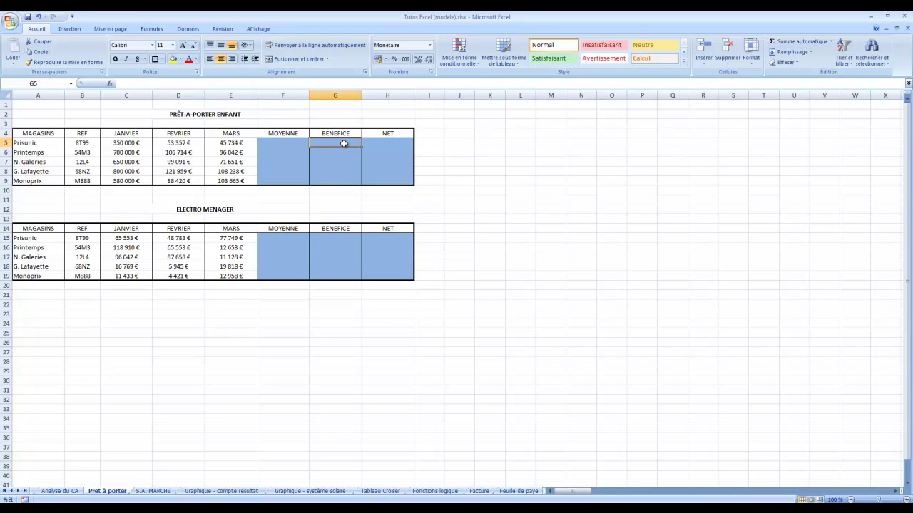
{"action": "left_click", "coordinate": [124, 313]}
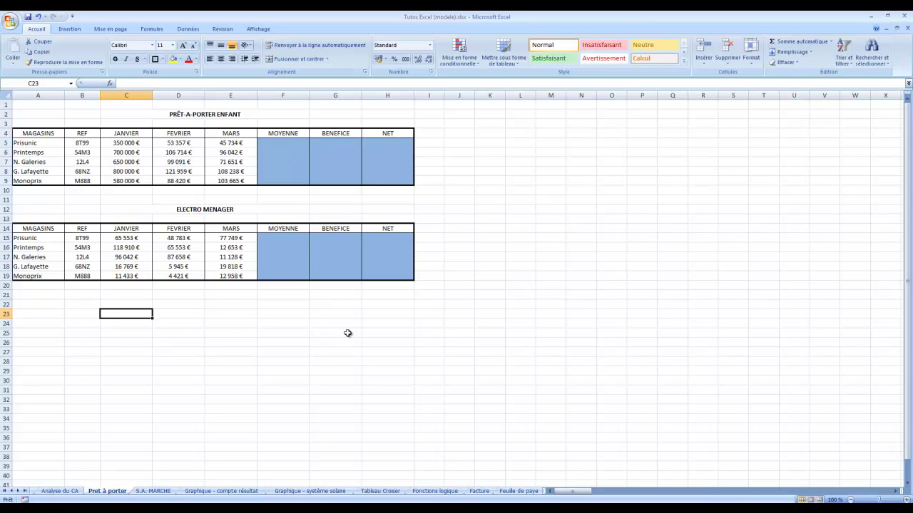
- Enter the note "bénéfice = moyenne -50%" in cell G22 below the ELECTRO MENAGER table
{"action": "left_click", "coordinate": [344, 305]}
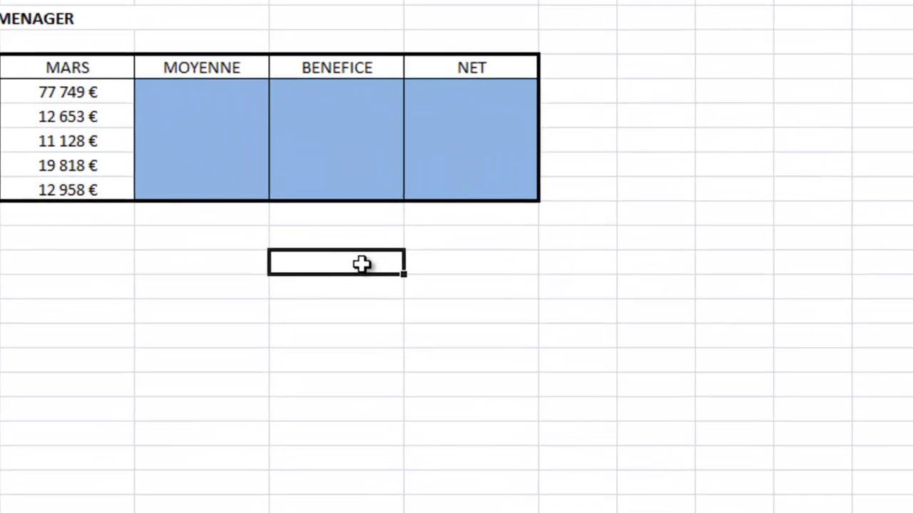
{"action": "type", "text": "b"}
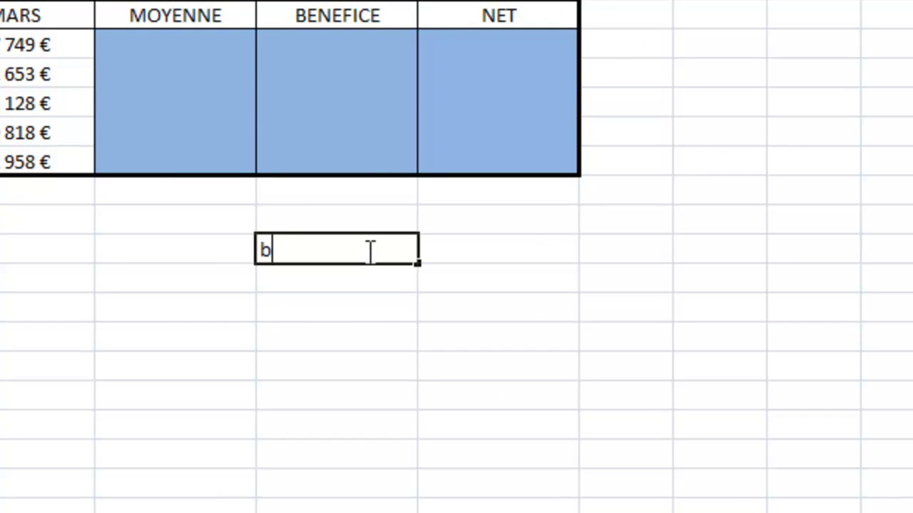
{"action": "type", "text": "énéfice"}
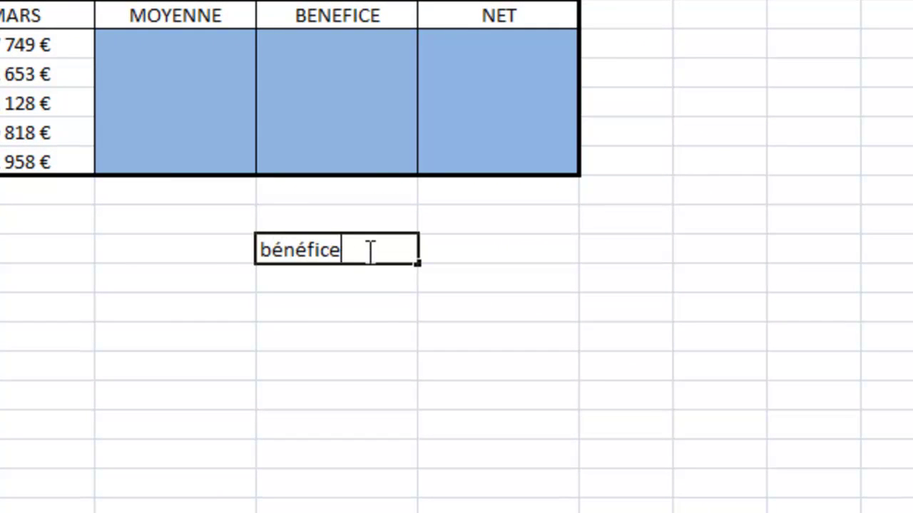
{"action": "type", "text": " = moyenn"}
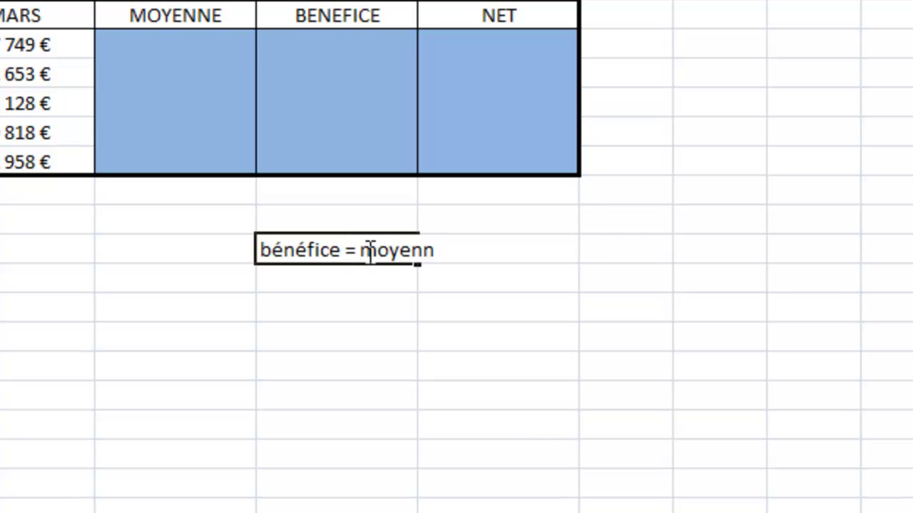
{"action": "type", "text": "e -50%"}
{"action": "key", "text": "Return"}
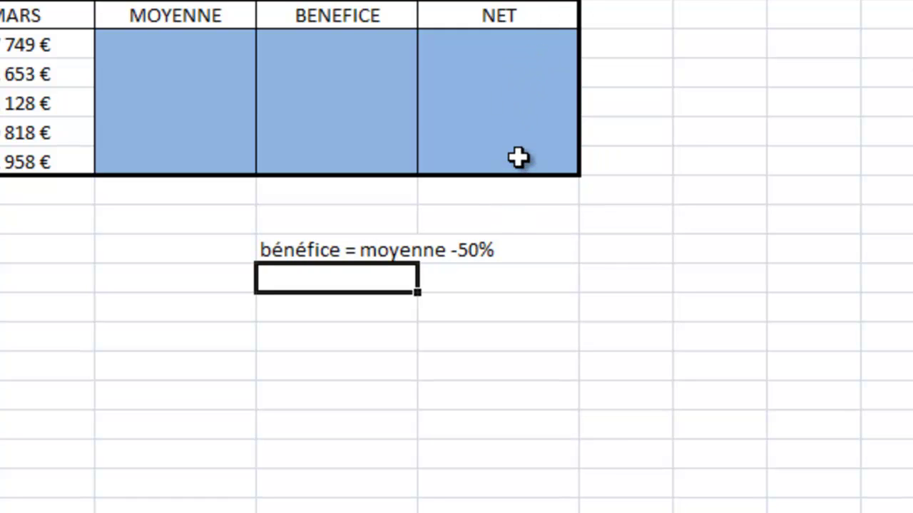
- Enter the note "Net = bénéfice -%" in cell G23, directly under the bénéfice note
{"action": "type", "text": "Net"}
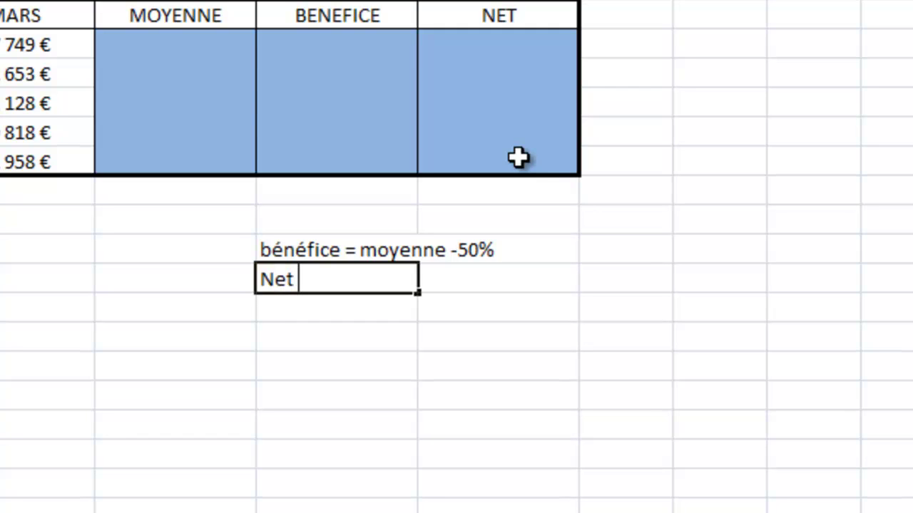
{"action": "type", "text": " = bé"}
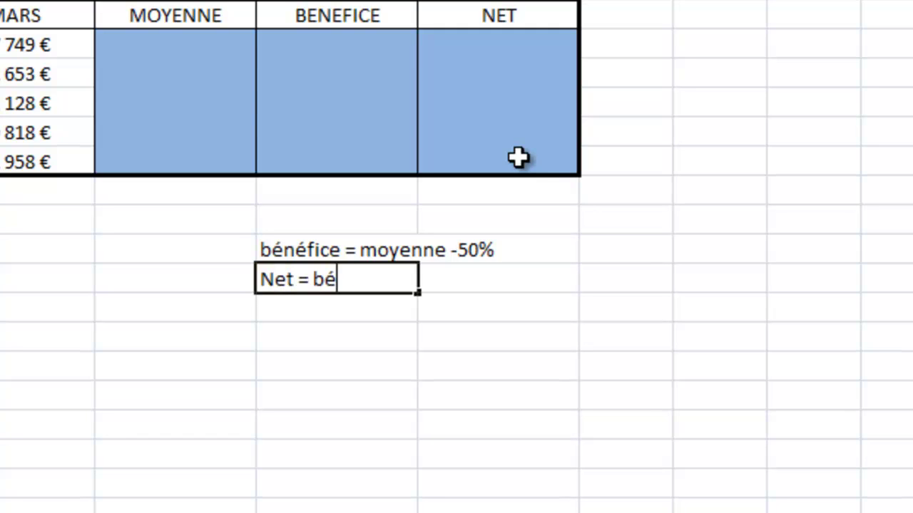
{"action": "type", "text": "néfice"}
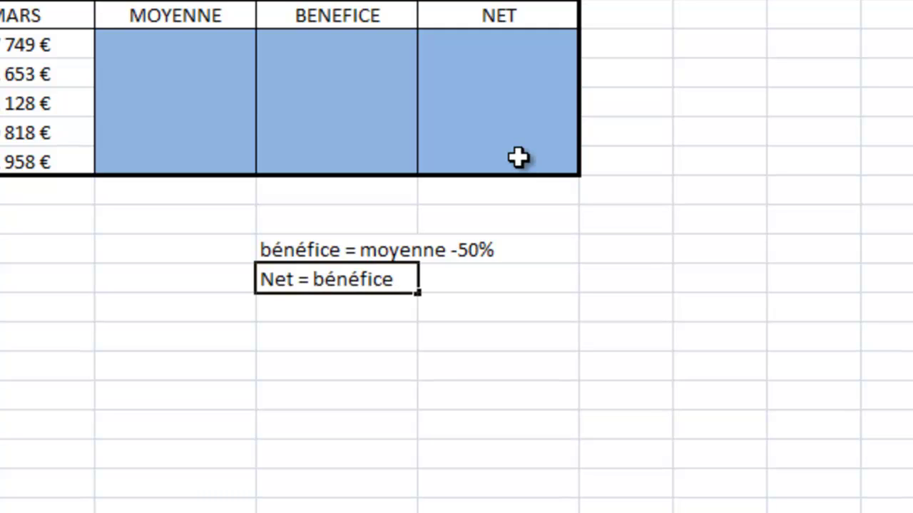
{"action": "type", "text": " -%"}
{"action": "key", "text": "Return"}
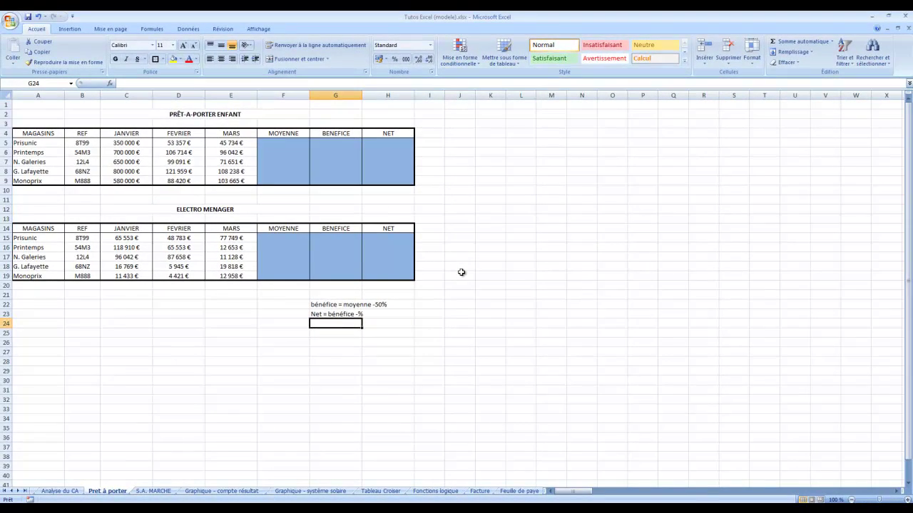
- Fill the MOYENNE cells F5:F9 and F15:F19 of both tables with the automatic average of January to March
{"action": "left_click", "coordinate": [290, 143]}
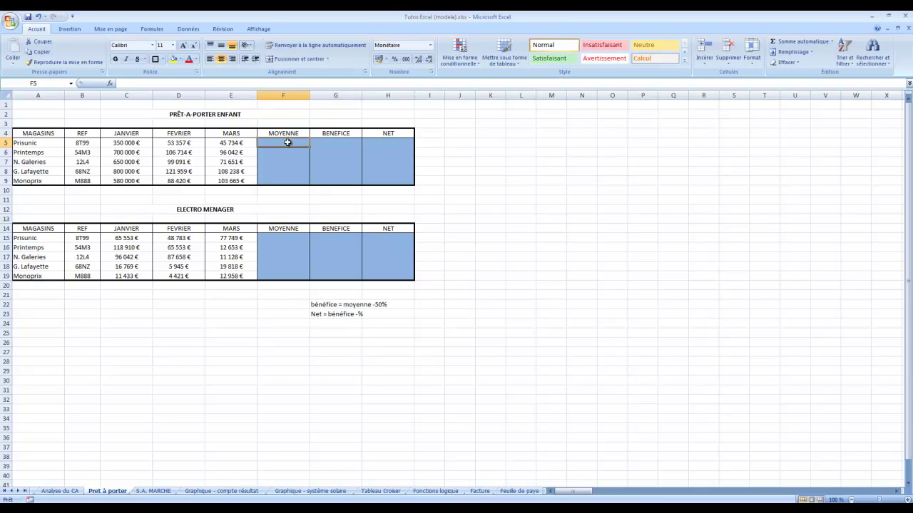
{"action": "left_click_drag", "start_coordinate": [294, 142], "coordinate": [300, 179]}
{"action": "left_click_drag", "start_coordinate": [298, 237], "coordinate": [299, 275], "text": "ctrl"}
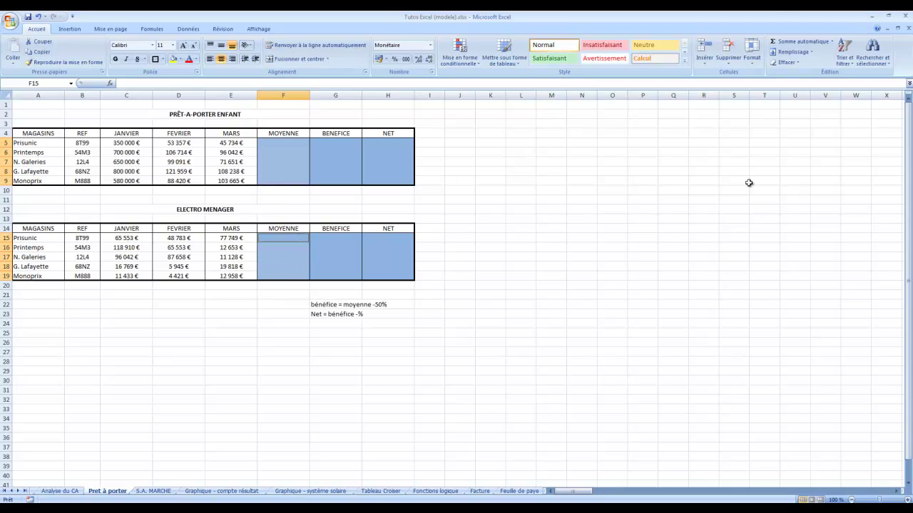
{"action": "left_click", "coordinate": [832, 45]}
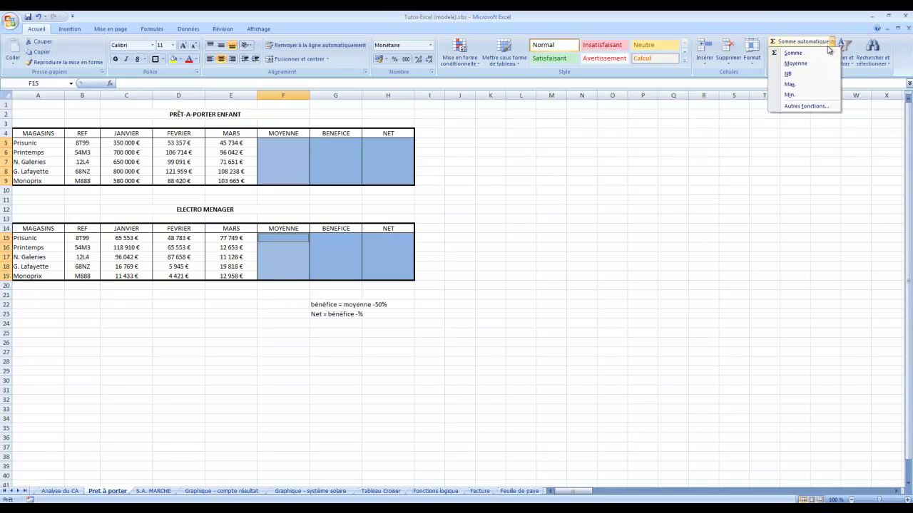
{"action": "left_click", "coordinate": [796, 65]}
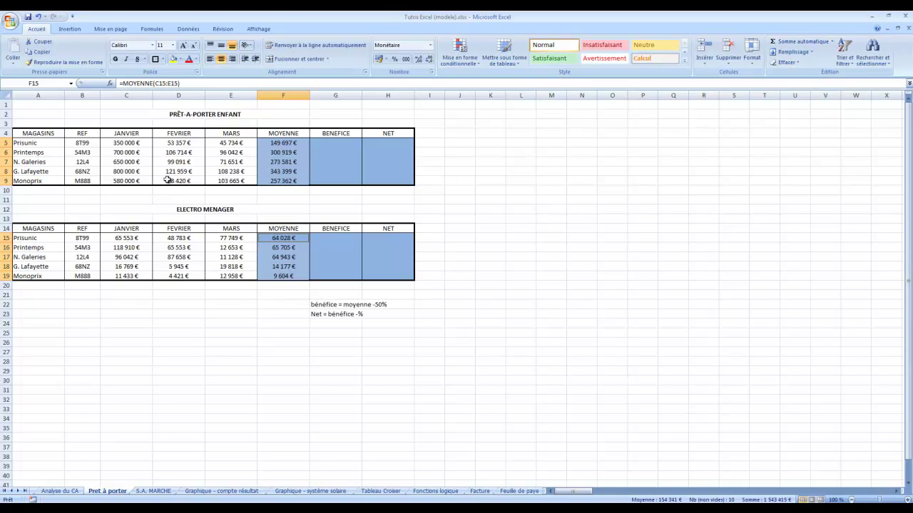
- Check the cell ranges used by the average formulas in F15, F16 and F19
{"action": "left_click", "coordinate": [173, 84]}
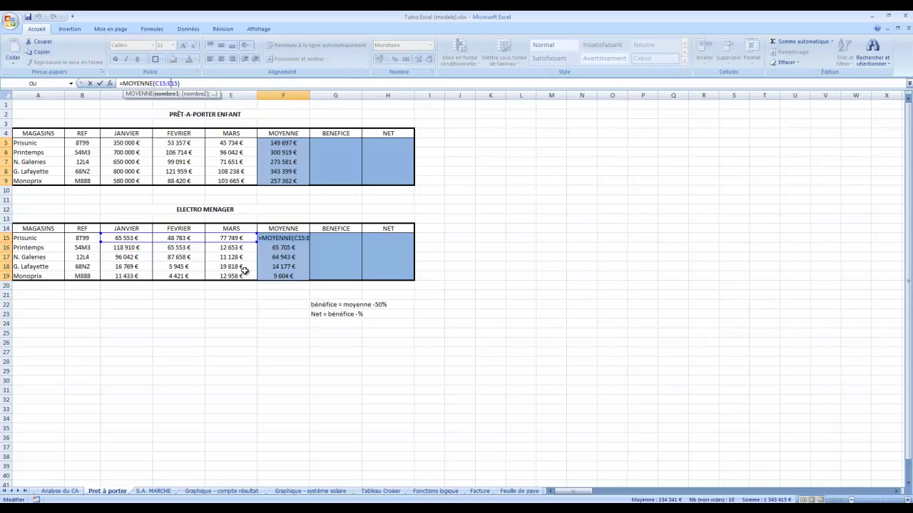
{"action": "key", "text": "Return"}
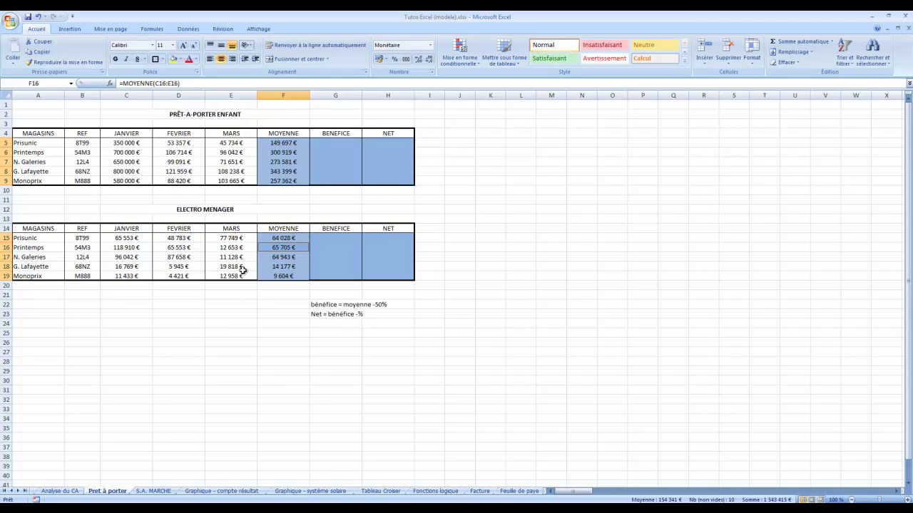
{"action": "left_click", "coordinate": [287, 249]}
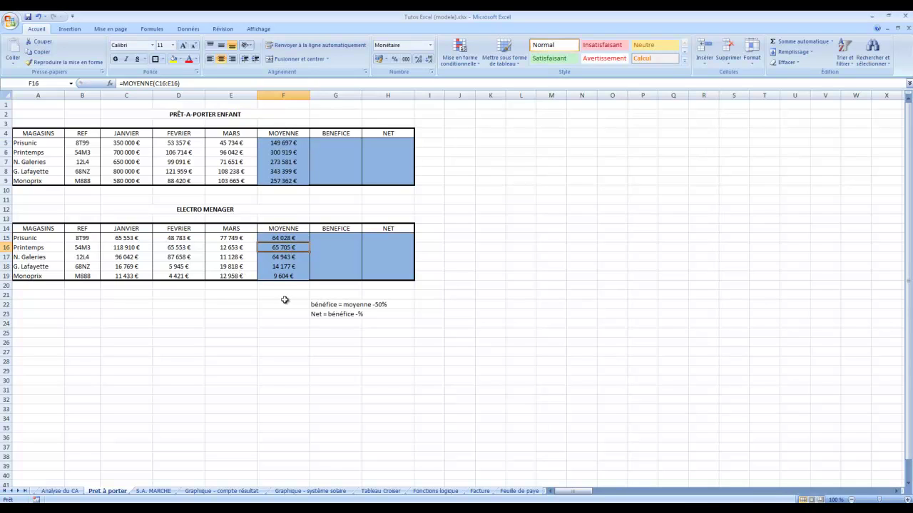
{"action": "left_click", "coordinate": [284, 276]}
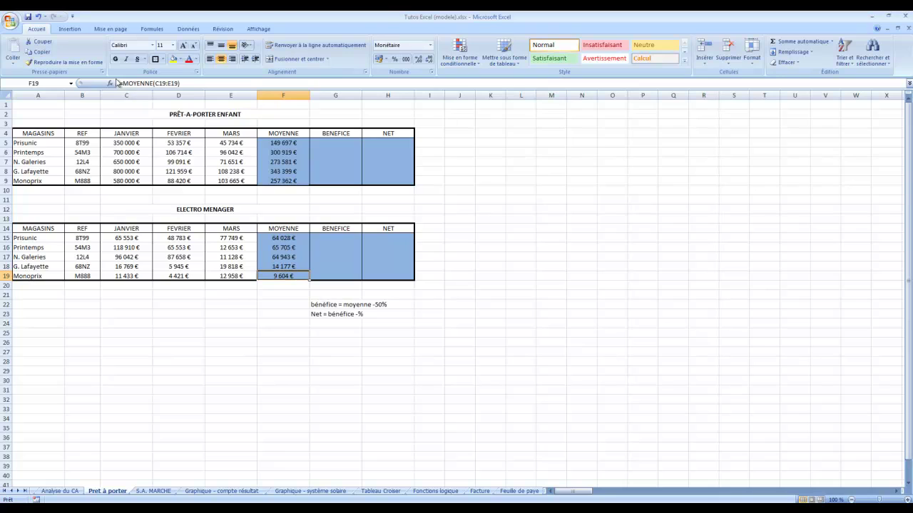
- Rewrite the N. Galeries average in F17 through the function arguments as =MOYENNE(C17;D17;E17)
{"action": "left_click", "coordinate": [285, 257]}
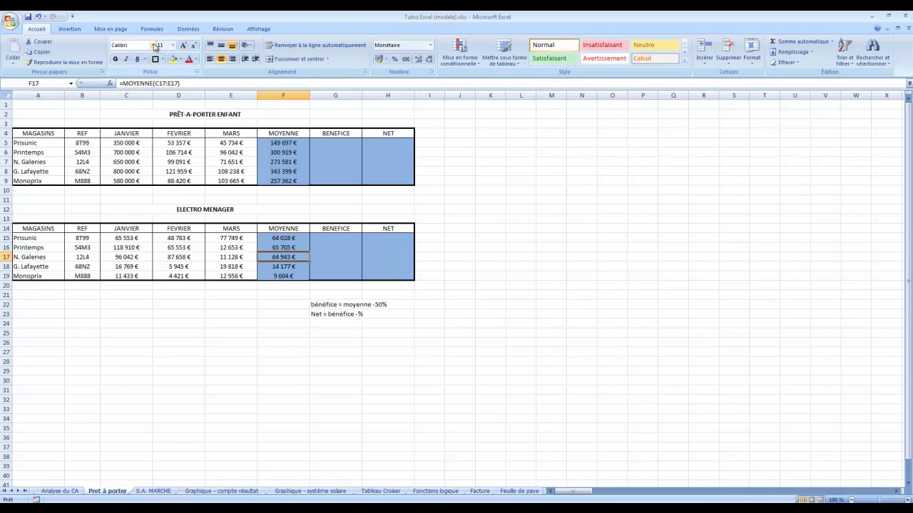
{"action": "left_click", "coordinate": [110, 83]}
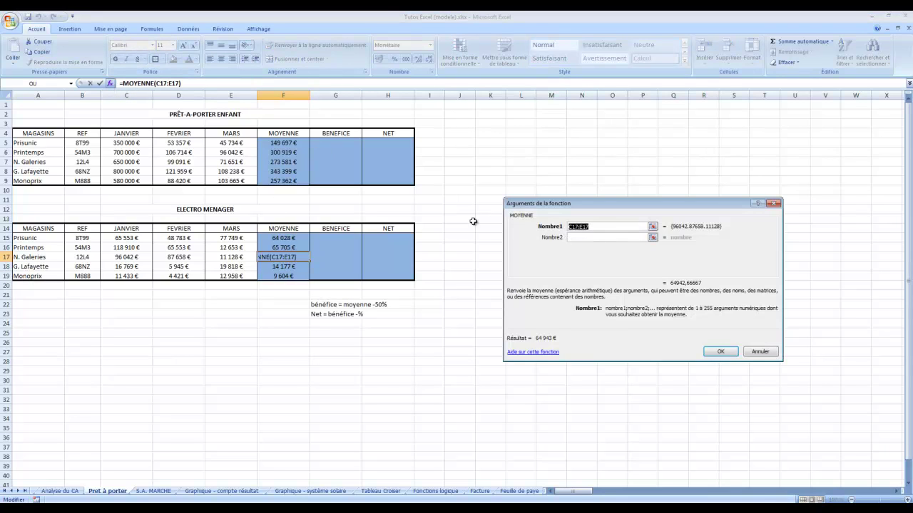
{"action": "left_click", "coordinate": [134, 258]}
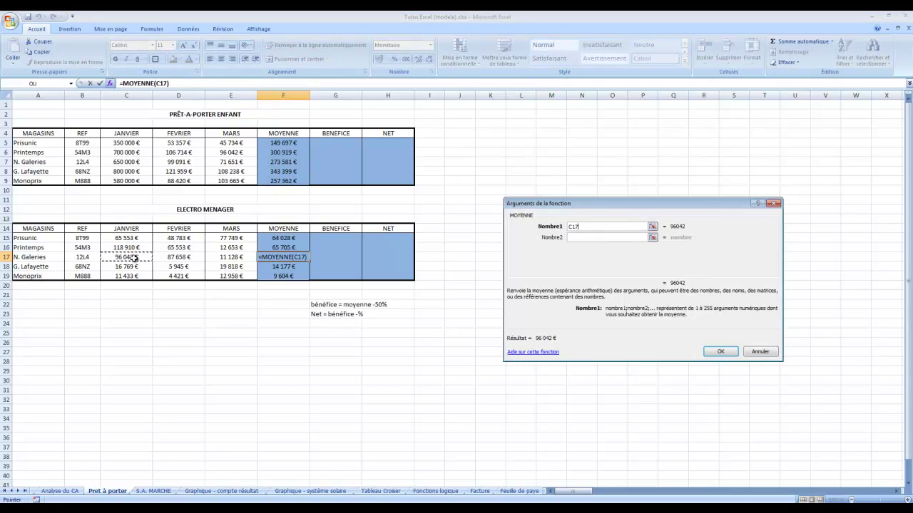
{"action": "type", "text": ";"}
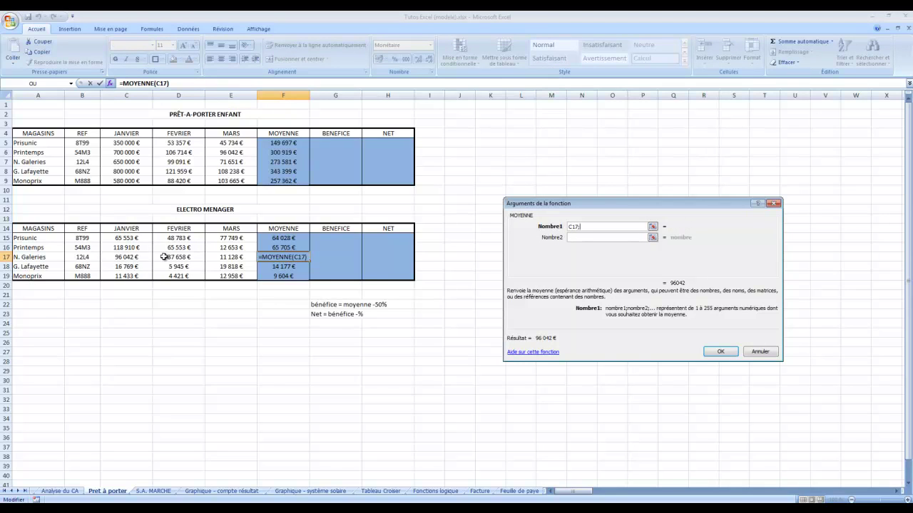
{"action": "left_click", "coordinate": [163, 257]}
{"action": "type", "text": ";"}
{"action": "left_click", "coordinate": [225, 255]}
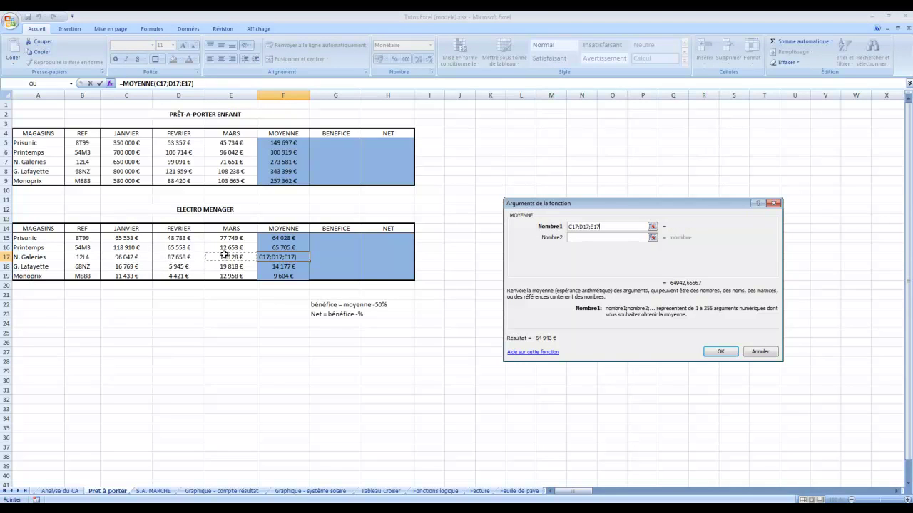
{"action": "key", "text": "Return"}
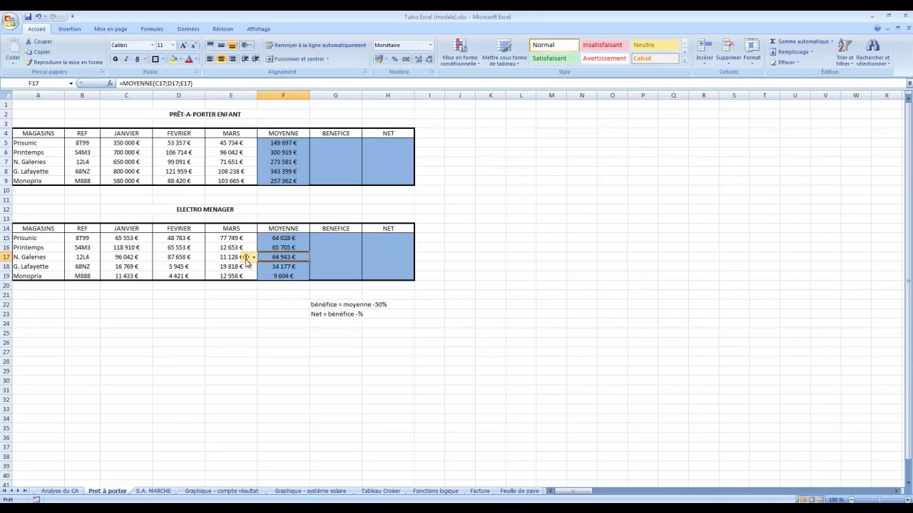
- Choose an option from the error marker on F17, and undo the last changes to its average formula
{"action": "left_click", "coordinate": [248, 257]}
{"action": "left_click", "coordinate": [274, 305]}
{"action": "left_click", "coordinate": [41, 18]}
{"action": "left_click", "coordinate": [41, 18]}
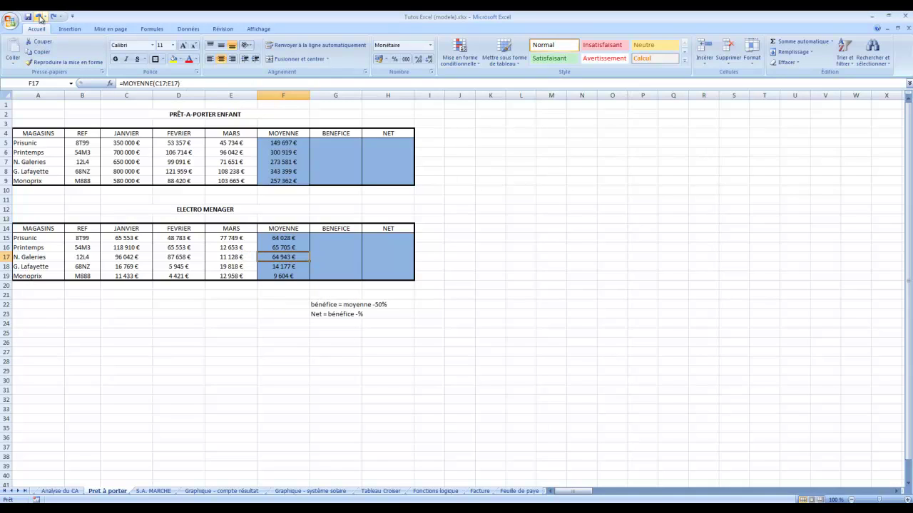
- Fill the BENEFICE cells G5:G9 and G15:G19 of both tables at once with the formula =F5/2
{"action": "left_click", "coordinate": [344, 139]}
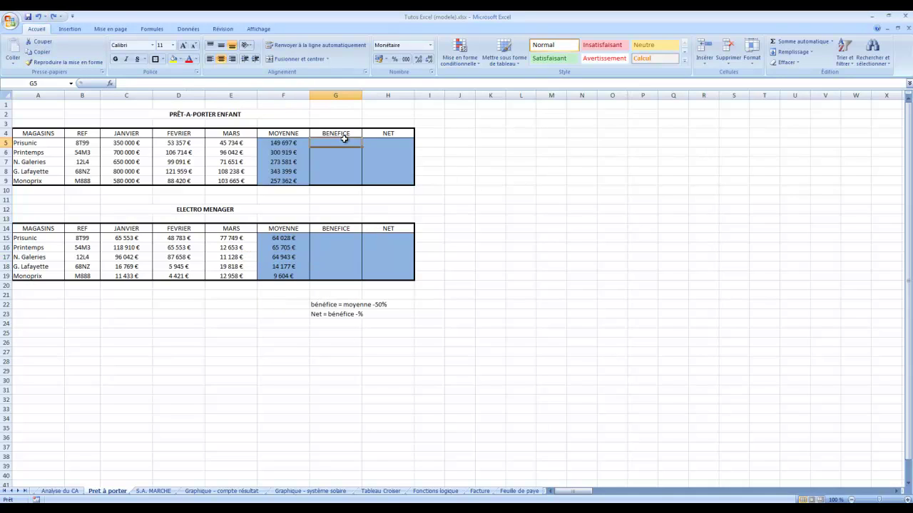
{"action": "left_click_drag", "start_coordinate": [351, 144], "coordinate": [349, 181]}
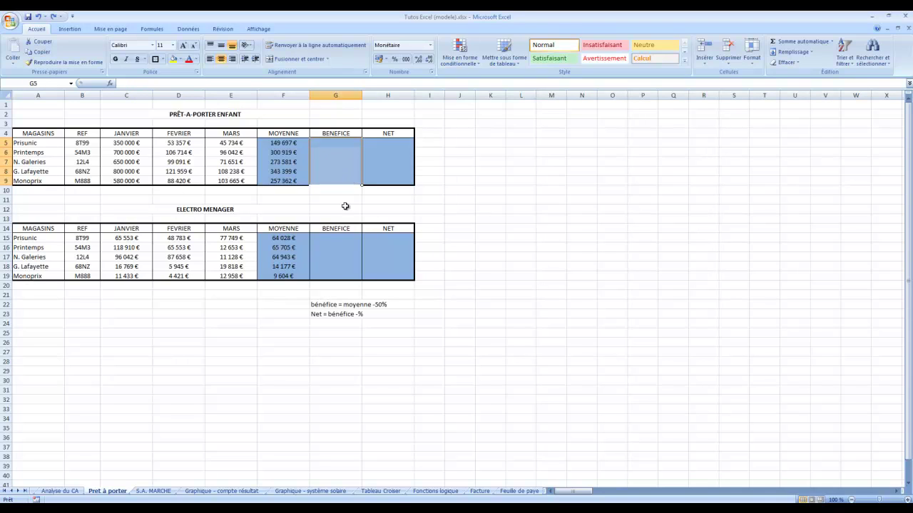
{"action": "left_click_drag", "start_coordinate": [352, 238], "coordinate": [348, 277]}
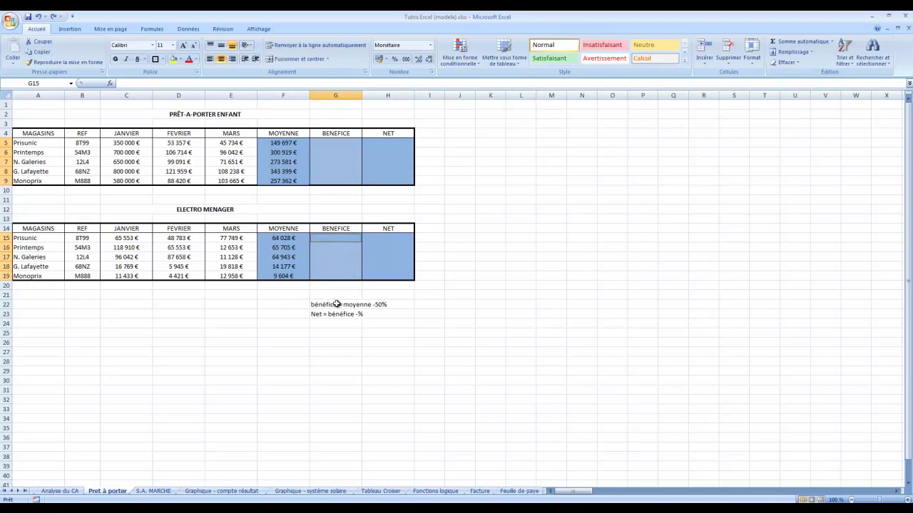
{"action": "type", "text": "="}
{"action": "left_click", "coordinate": [283, 143]}
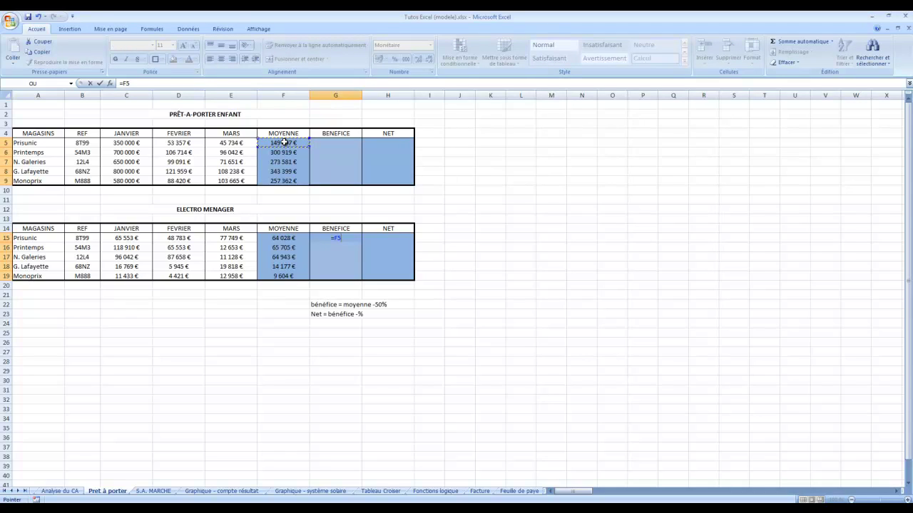
{"action": "type", "text": "/2"}
{"action": "key", "text": "ctrl+Return"}
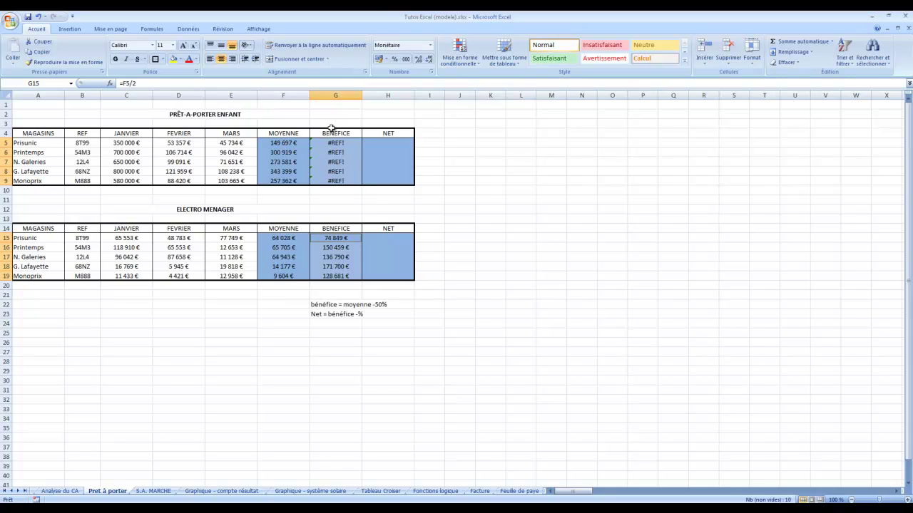
- Correct the BENEFICE formulas of Prisunic and Printemps in the ELECTRO MENAGER table to =F15/2 in G15 and =F16/2 in G16
{"action": "key", "text": "F2"}
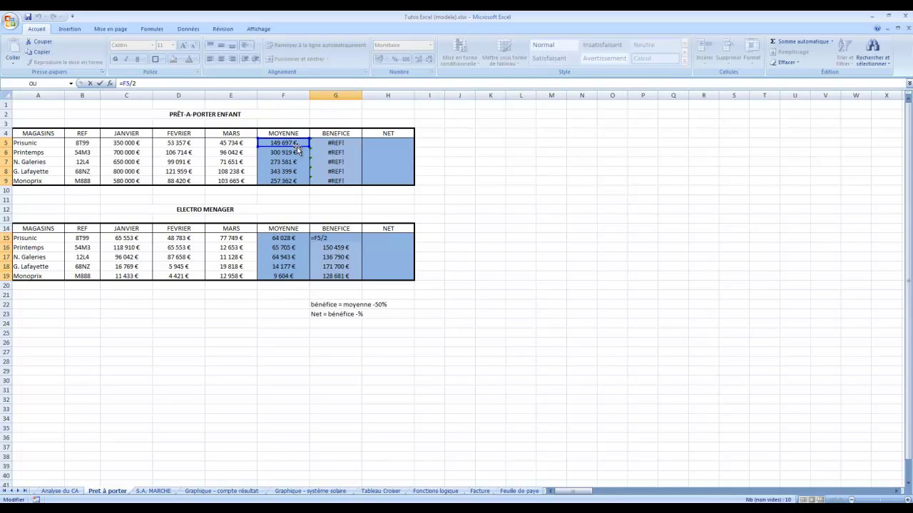
{"action": "left_click_drag", "start_coordinate": [296, 149], "coordinate": [295, 236]}
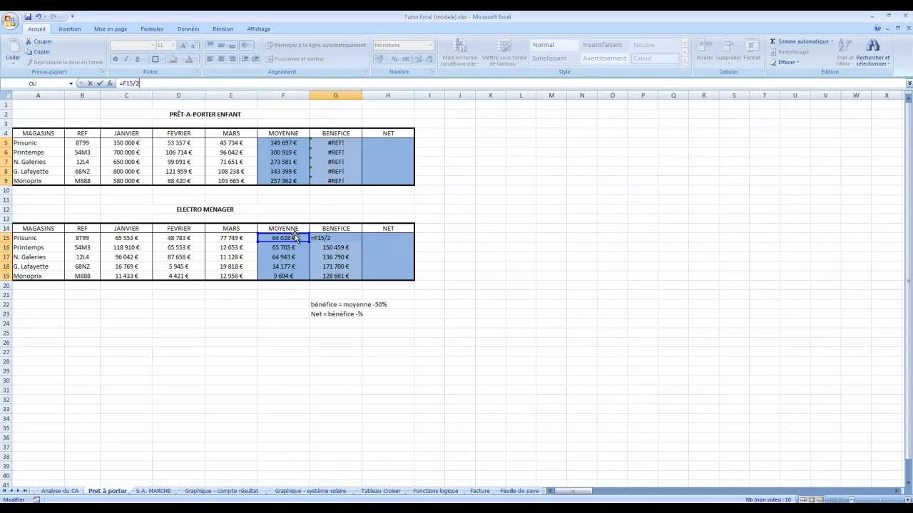
{"action": "key", "text": "Return"}
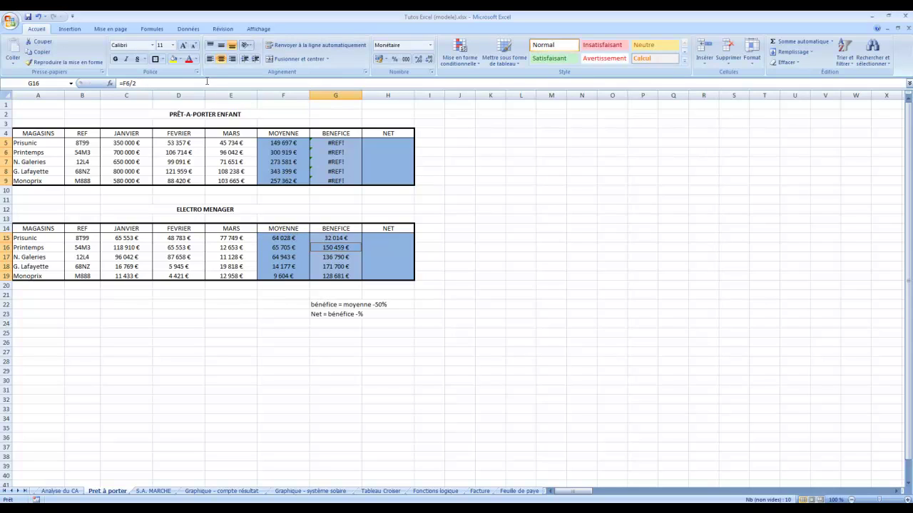
{"action": "key", "text": "F2"}
{"action": "left_click_drag", "start_coordinate": [298, 161], "coordinate": [294, 248]}
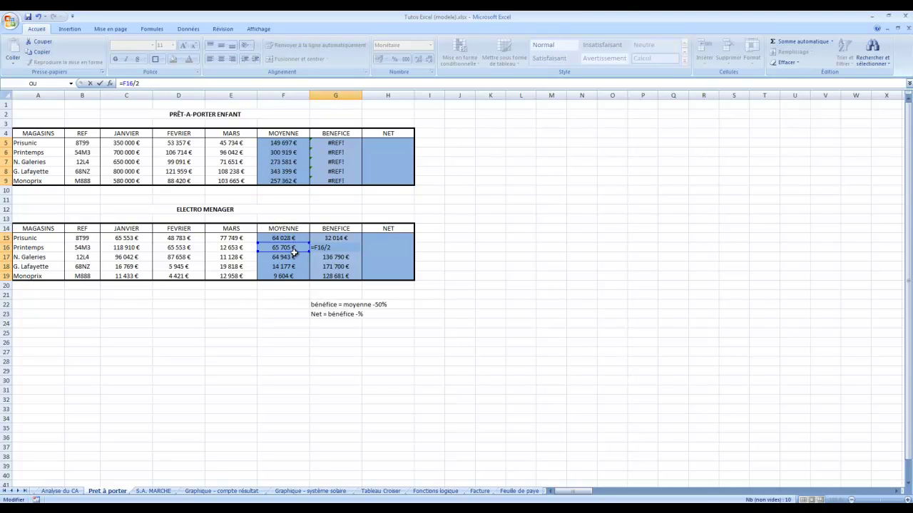
{"action": "key", "text": "Return"}
- Correct the remaining ELECTRO MENAGER BENEFICE formulas to =F17/2 in G17, =F18/2 in G18 and =F19/2 in G19
{"action": "key", "text": "F2"}
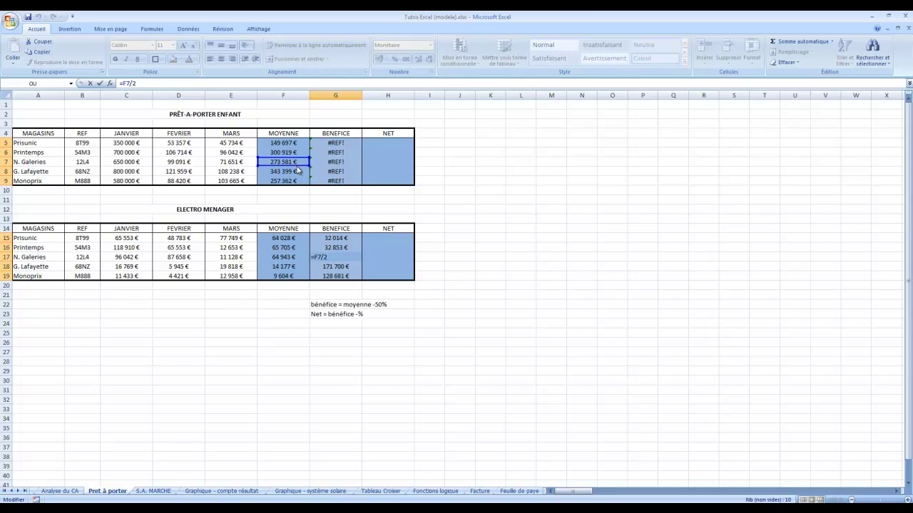
{"action": "left_click_drag", "start_coordinate": [297, 165], "coordinate": [295, 260]}
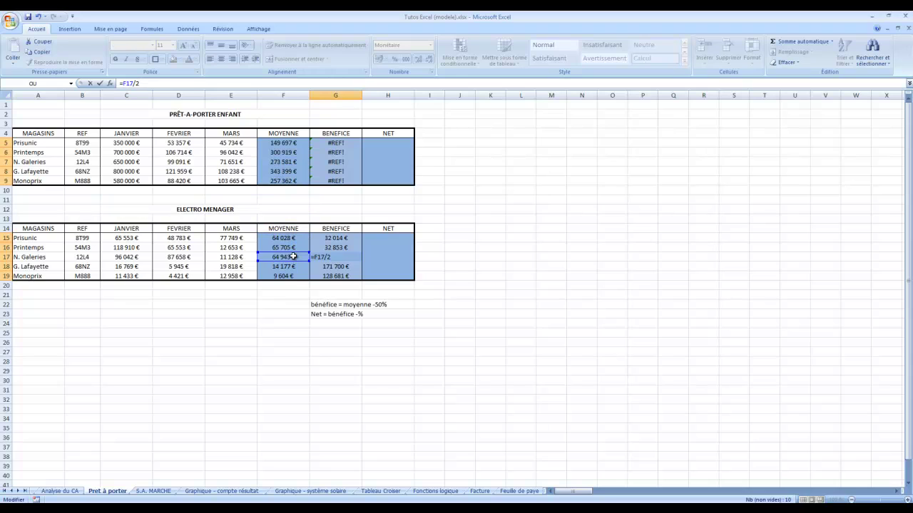
{"action": "key", "text": "Return"}
{"action": "key", "text": "F2"}
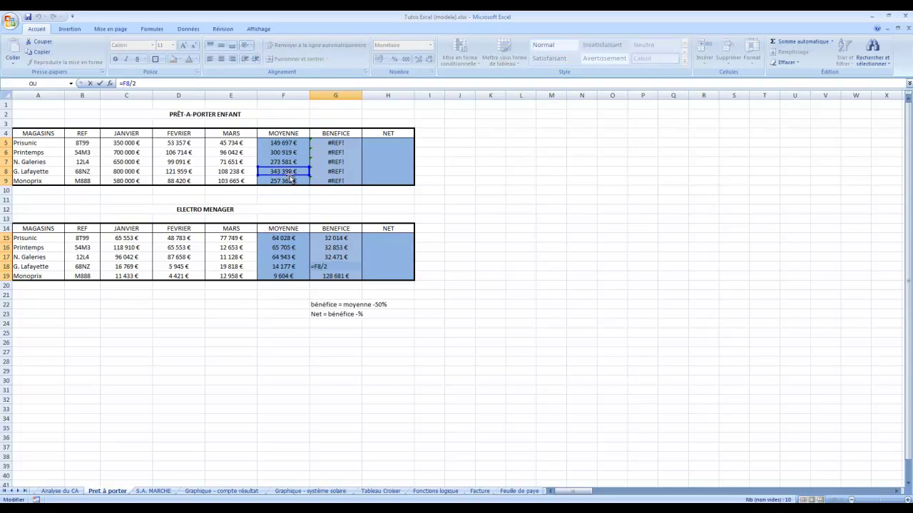
{"action": "left_click_drag", "start_coordinate": [291, 177], "coordinate": [293, 269]}
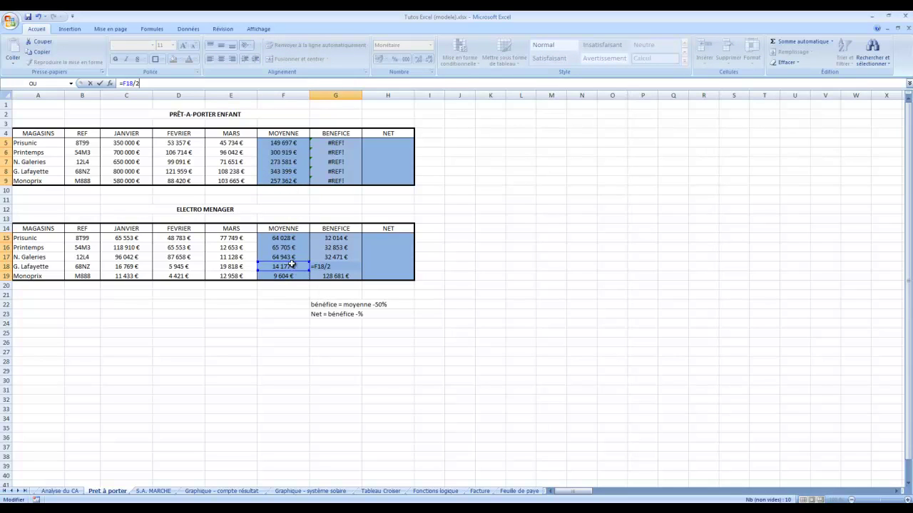
{"action": "key", "text": "Return"}
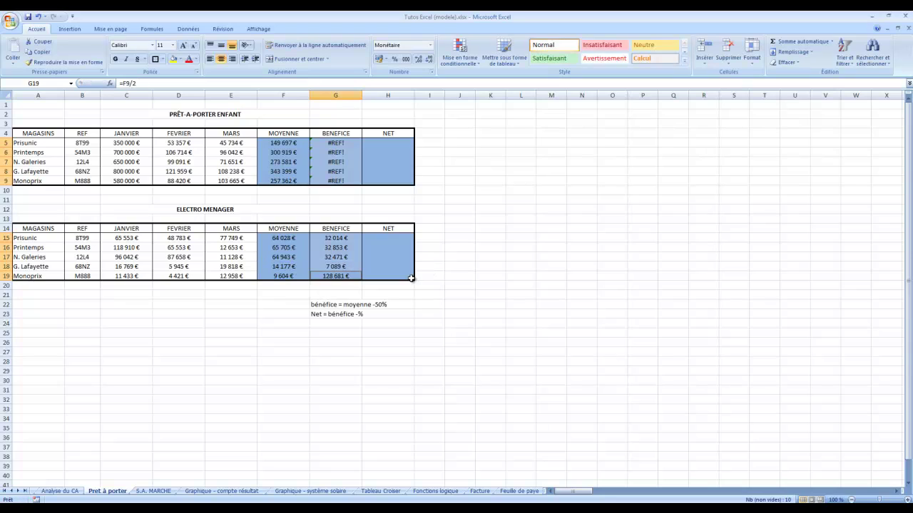
{"action": "left_click", "coordinate": [250, 84]}
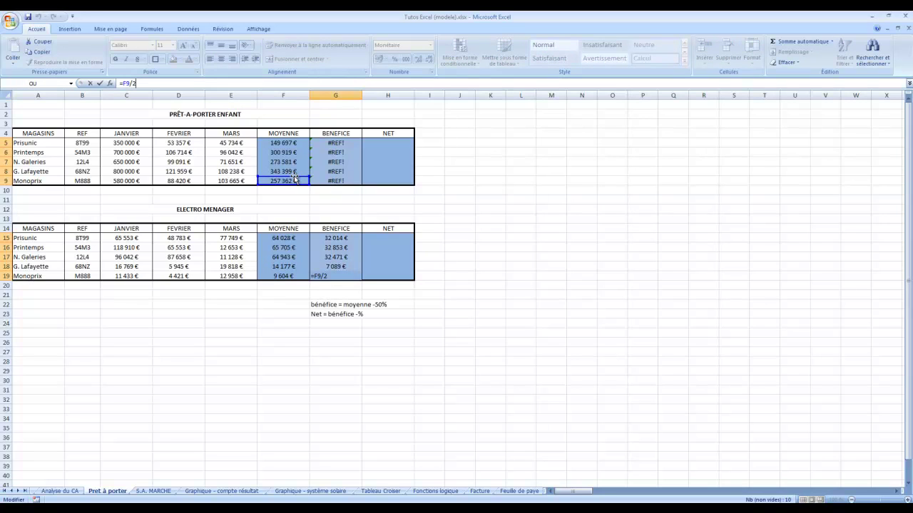
{"action": "left_click_drag", "start_coordinate": [296, 181], "coordinate": [298, 277]}
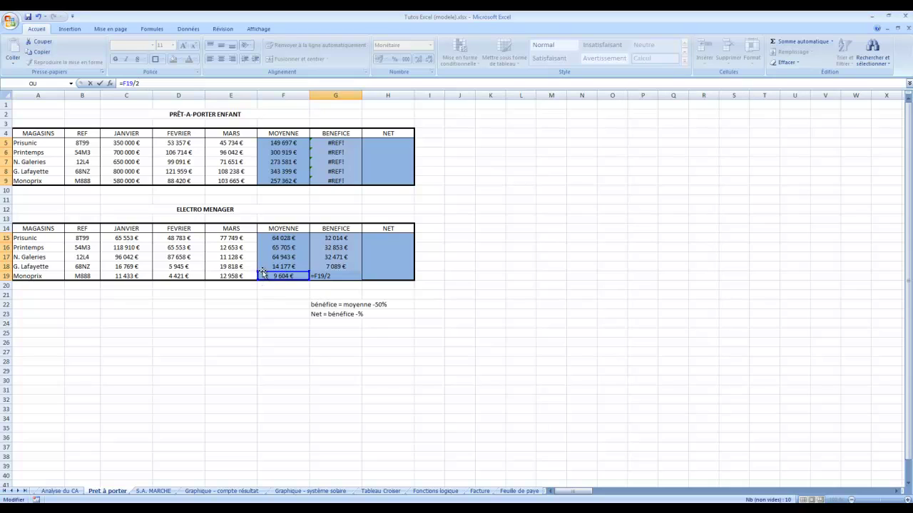
{"action": "key", "text": "Return"}
{"action": "left_click", "coordinate": [338, 144]}
{"action": "left_click", "coordinate": [140, 83]}
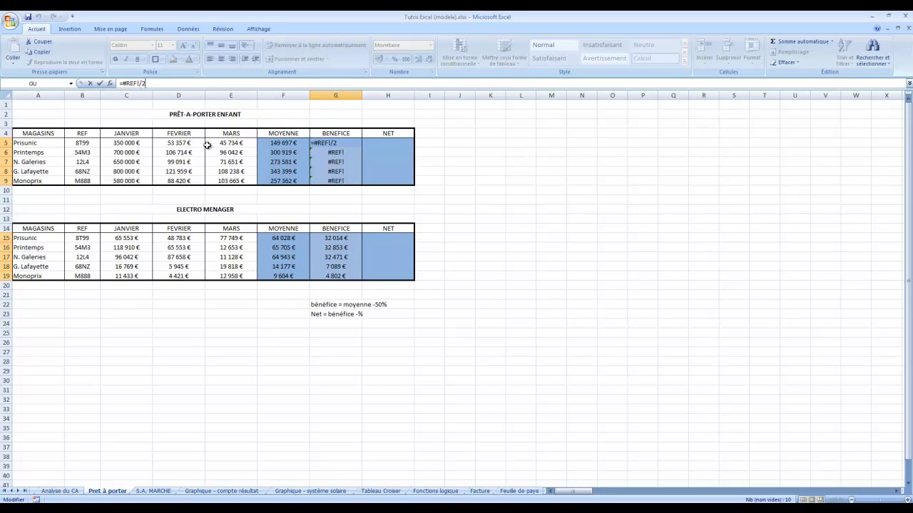
{"action": "key", "text": "Return"}
{"action": "left_click", "coordinate": [509, 303]}
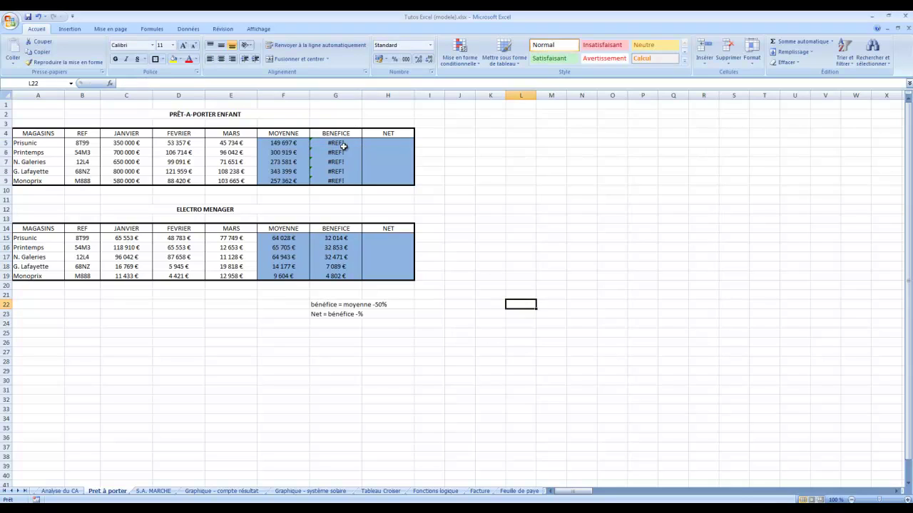
- Replace the broken reference in G5:G9 with F5, filling all five PRÊT-A-PORTER ENFANT BENEFICE cells with =F5/2
{"action": "left_click_drag", "start_coordinate": [342, 146], "coordinate": [346, 181]}
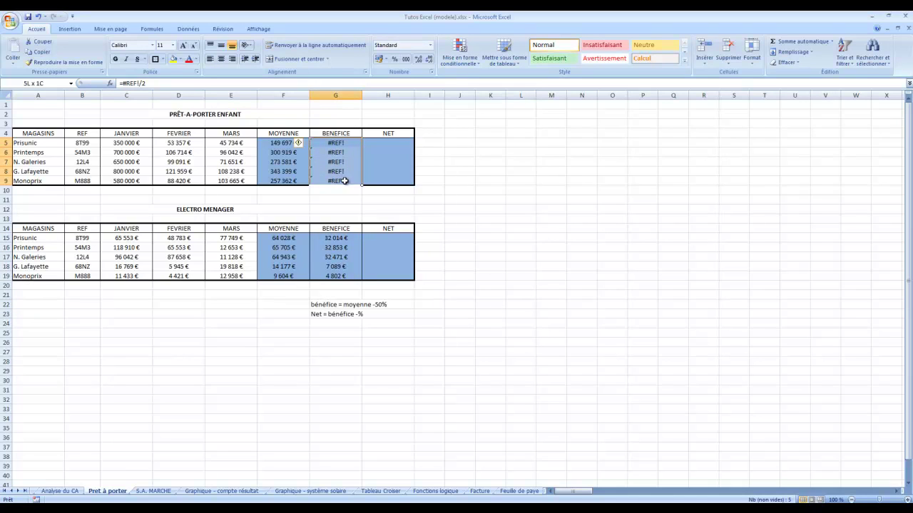
{"action": "left_click", "coordinate": [121, 84]}
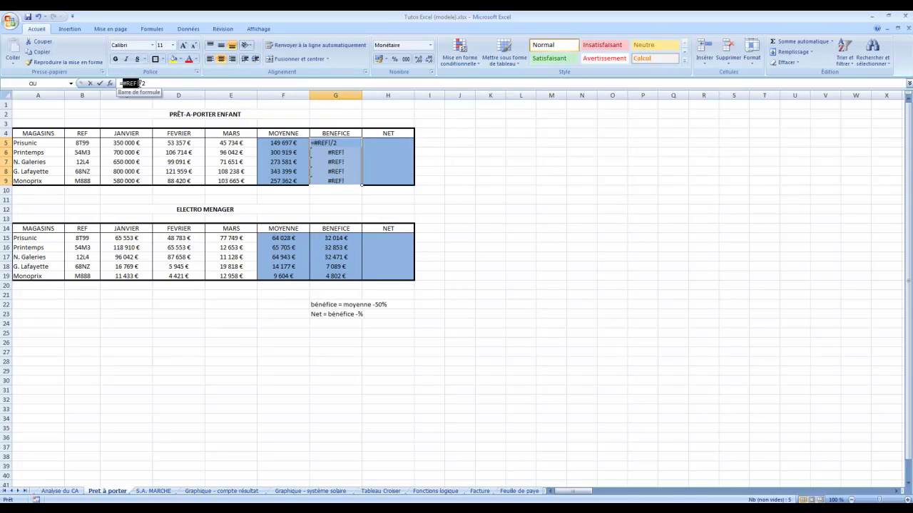
{"action": "left_click", "coordinate": [289, 142]}
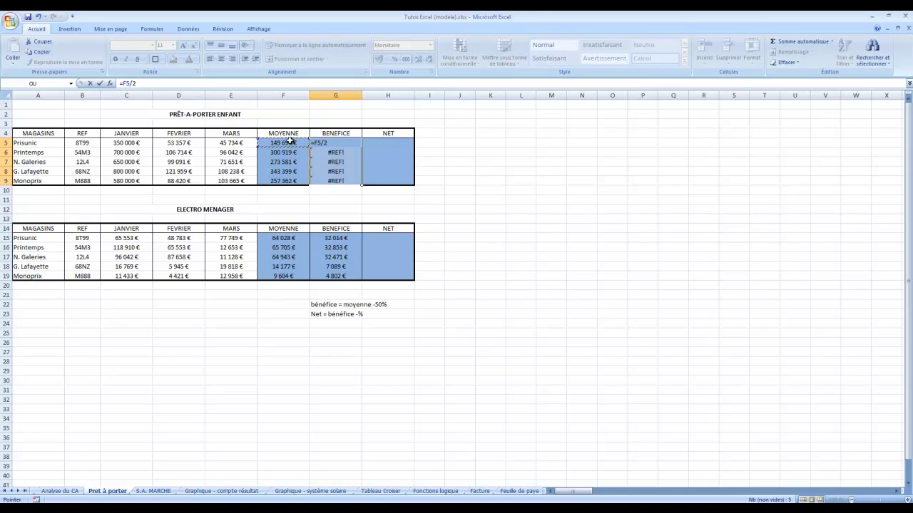
{"action": "key", "text": "ctrl+Return"}
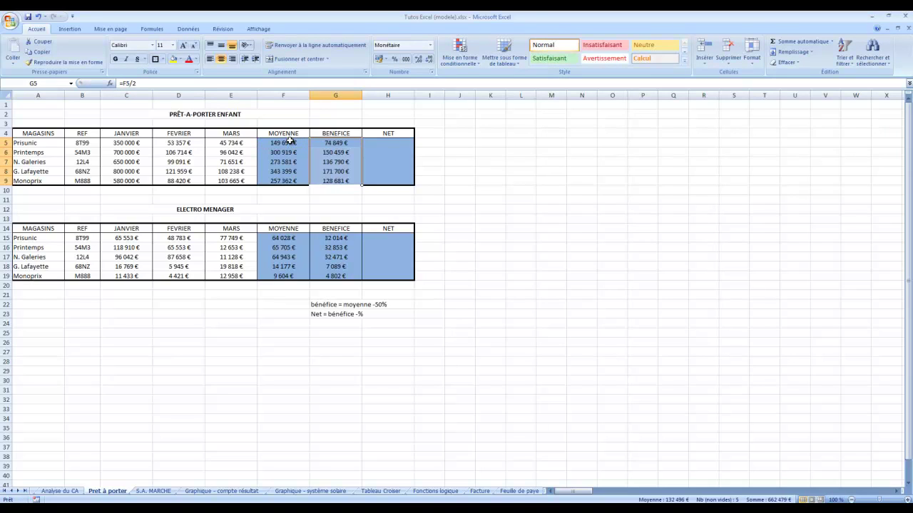
- Check the formulas in G9, F5 and G5 of the PRÊT-A-PORTER ENFANT table
{"action": "left_click", "coordinate": [347, 199]}
{"action": "left_click", "coordinate": [338, 180]}
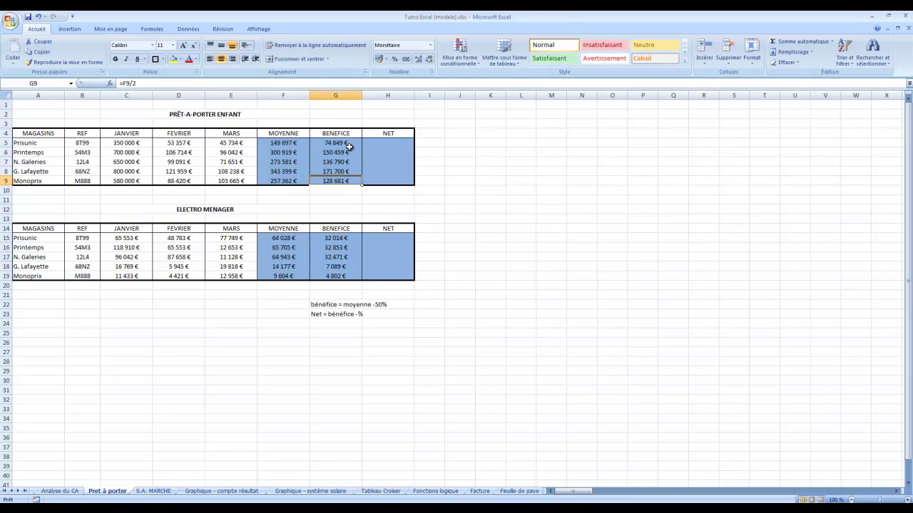
{"action": "left_click", "coordinate": [279, 144]}
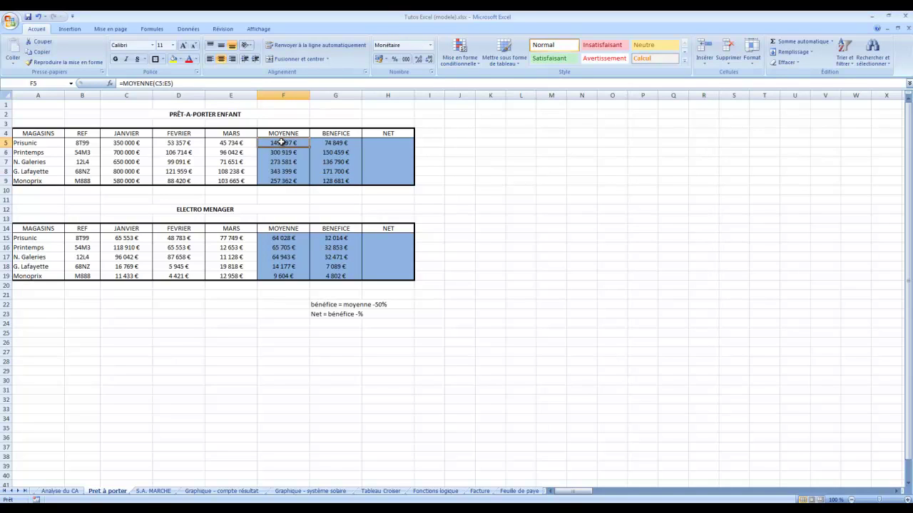
{"action": "left_click", "coordinate": [332, 145]}
{"action": "left_click", "coordinate": [293, 143]}
- Enter the formula =G5-8% in the Prisunic NET cell H5
{"action": "left_click", "coordinate": [396, 143]}
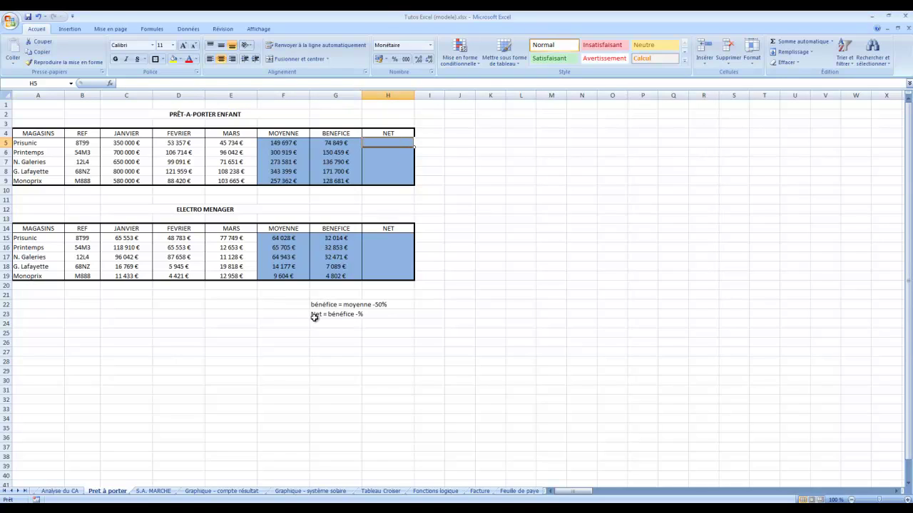
{"action": "type", "text": "="}
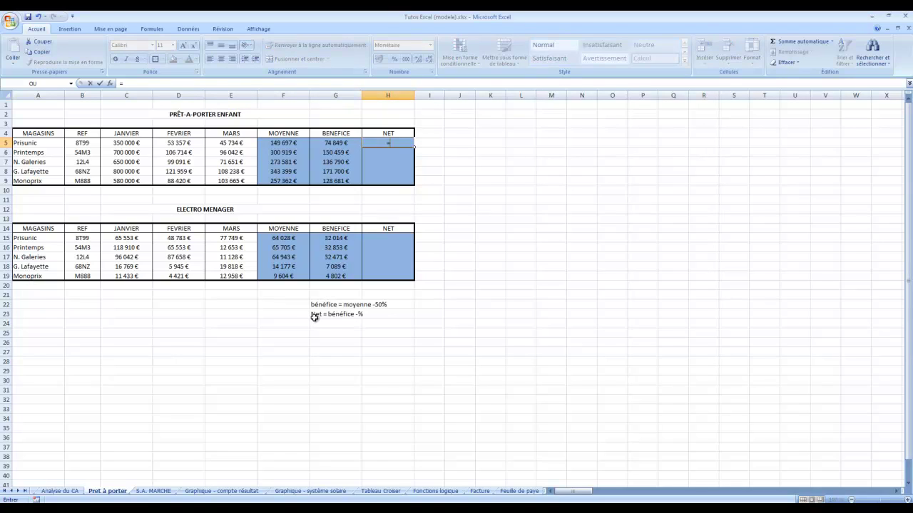
{"action": "left_click", "coordinate": [333, 142]}
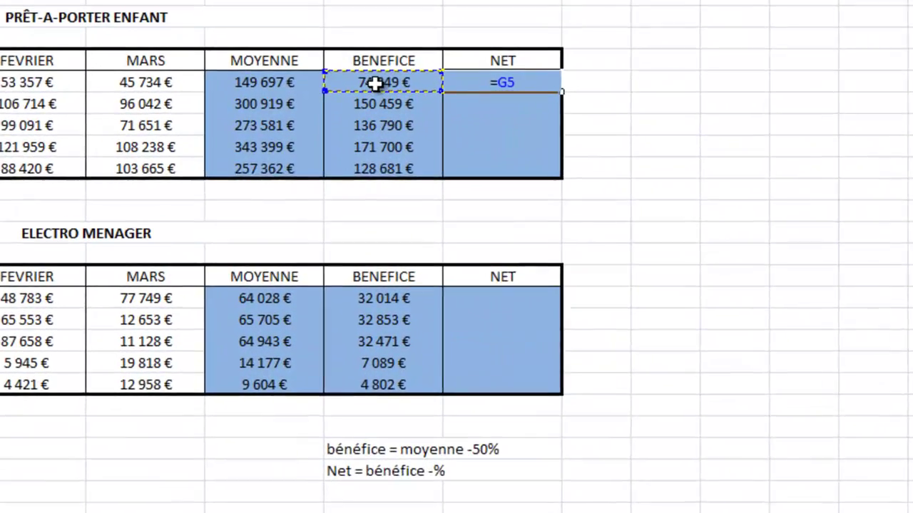
{"action": "type", "text": "-"}
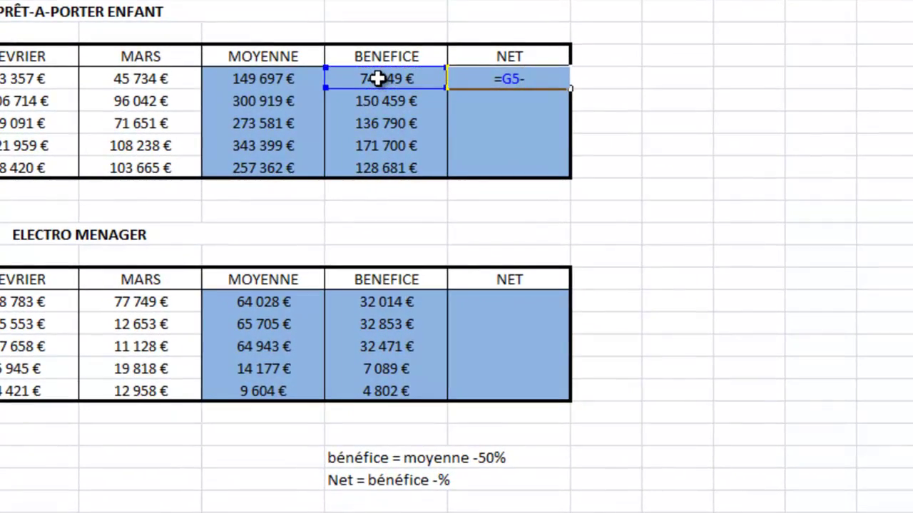
{"action": "type", "text": "8%"}
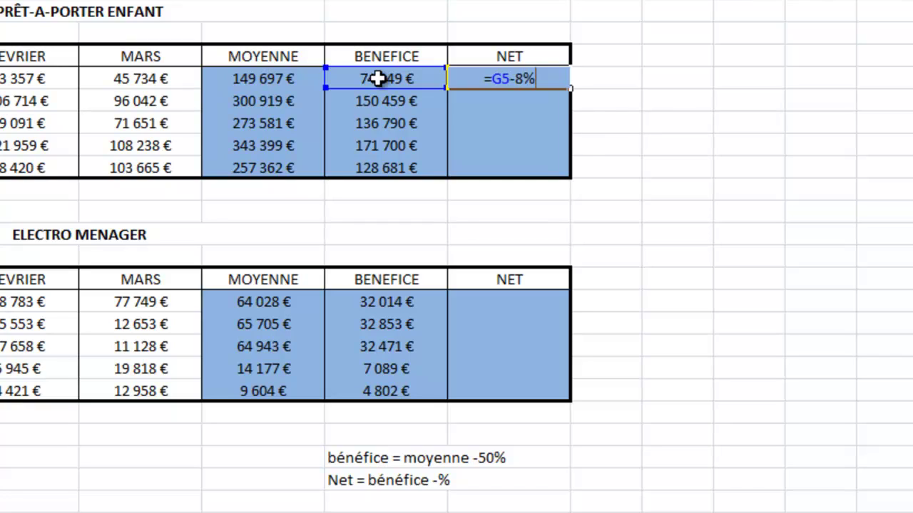
{"action": "key", "text": "Return"}
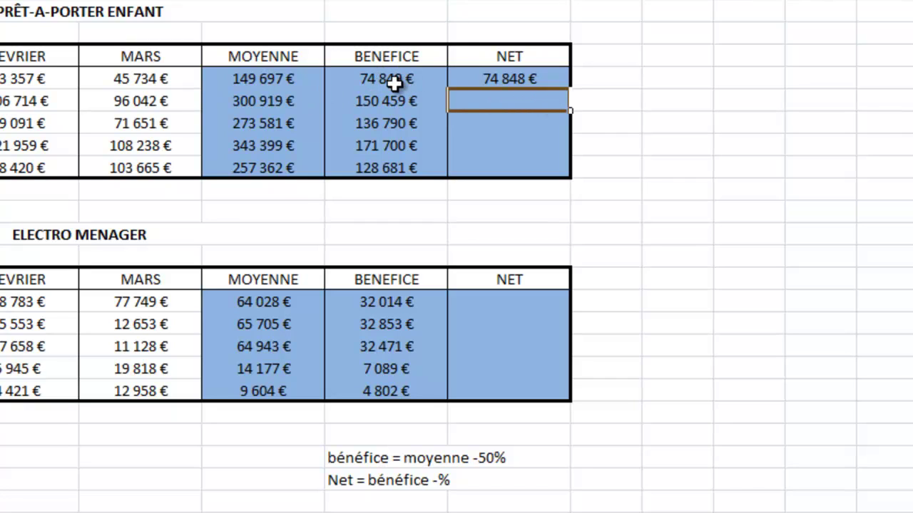
- Correct the NET formula in H5 to =G5-(G5*8%), so that 8% of the BENEFICE is subtracted
{"action": "left_click", "coordinate": [536, 79]}
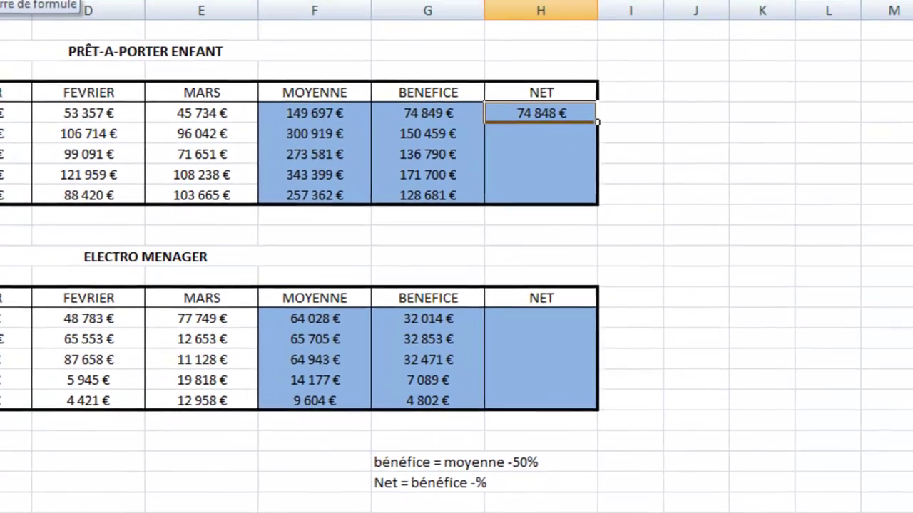
{"action": "left_click", "coordinate": [81, 25]}
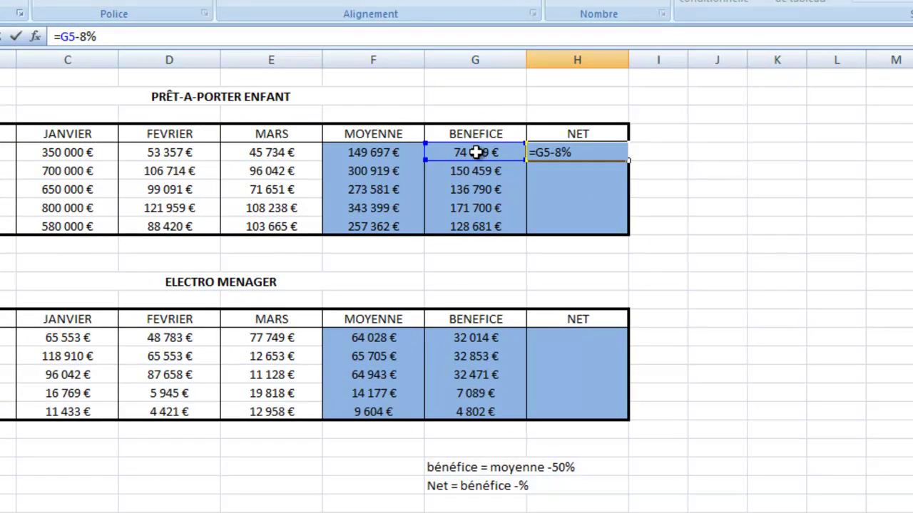
{"action": "type", "text": "("}
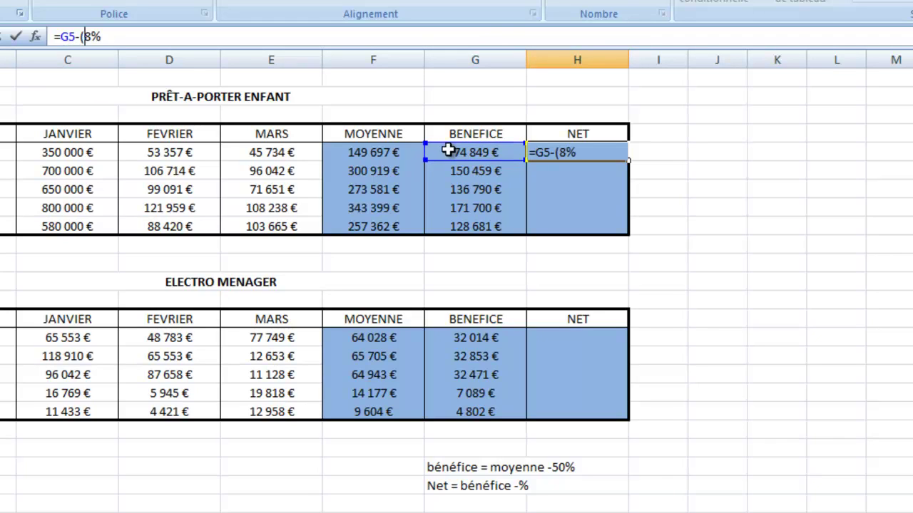
{"action": "left_click", "coordinate": [490, 153]}
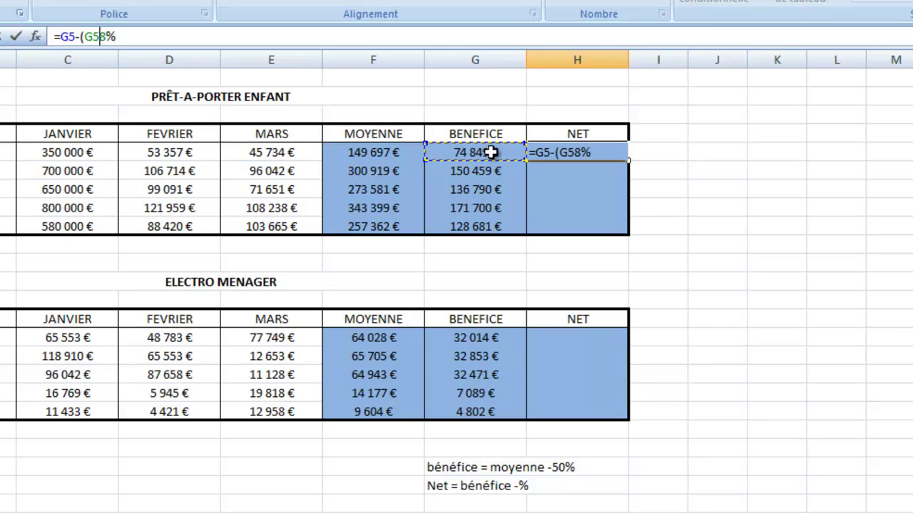
{"action": "type", "text": "*"}
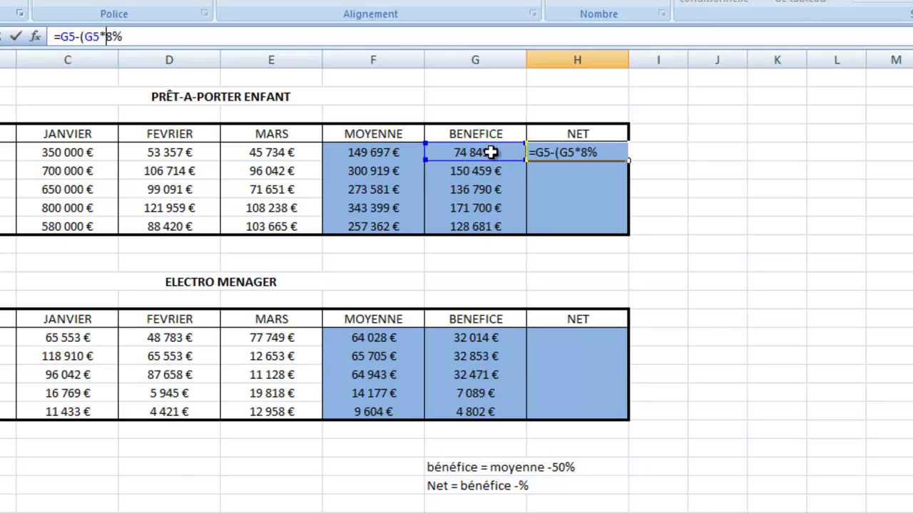
{"action": "left_click", "coordinate": [165, 36]}
{"action": "type", "text": ")"}
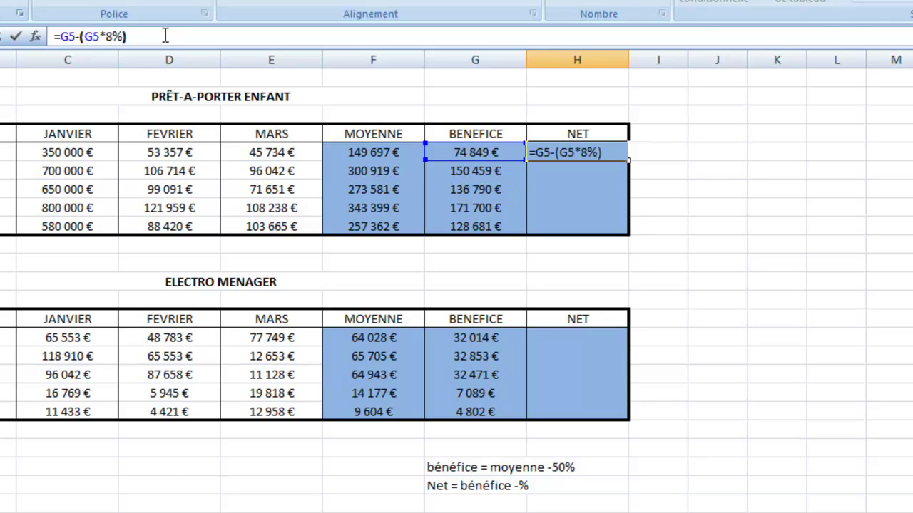
{"action": "key", "text": "Return"}
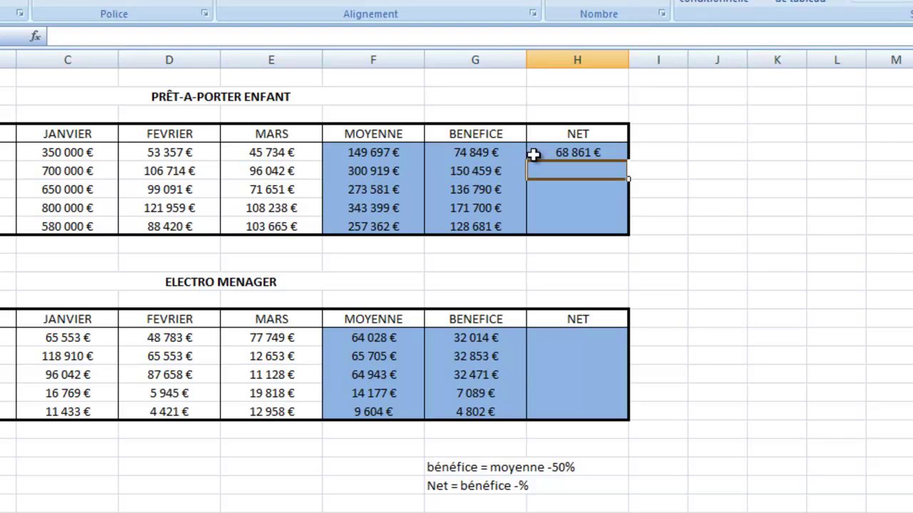
- Check the Prisunic NET amount in H5 by computing 74849 minus 8% in the Windows calculator (Calculatrice), and close the calculator
{"action": "left_click", "coordinate": [593, 153]}
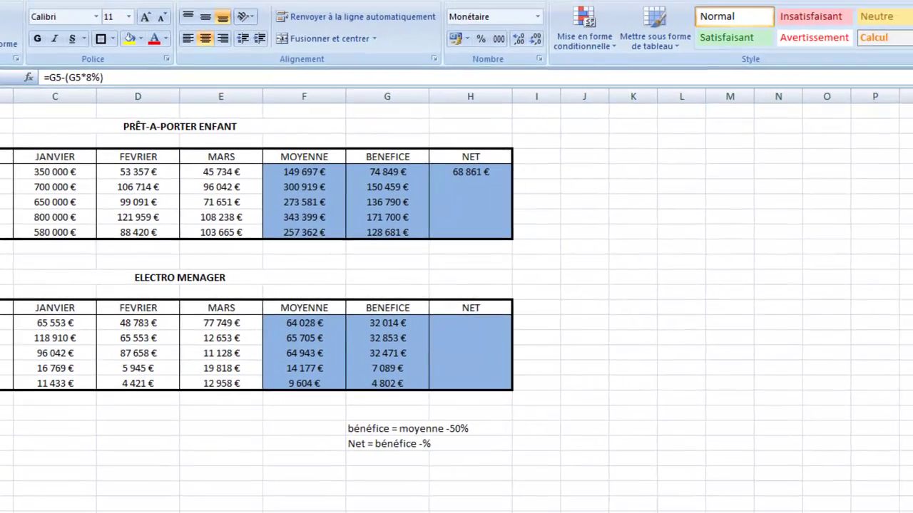
{"action": "left_click_drag", "start_coordinate": [912, 182], "coordinate": [722, 183]}
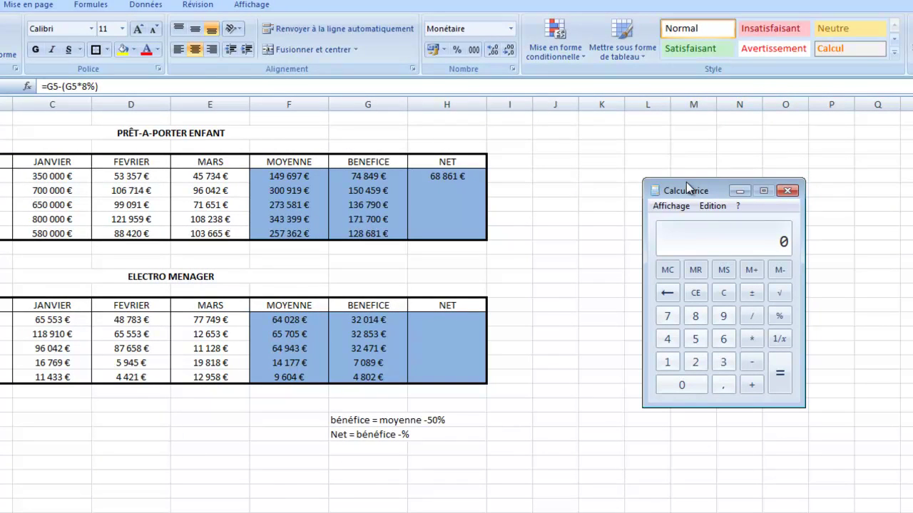
{"action": "type", "text": "74849"}
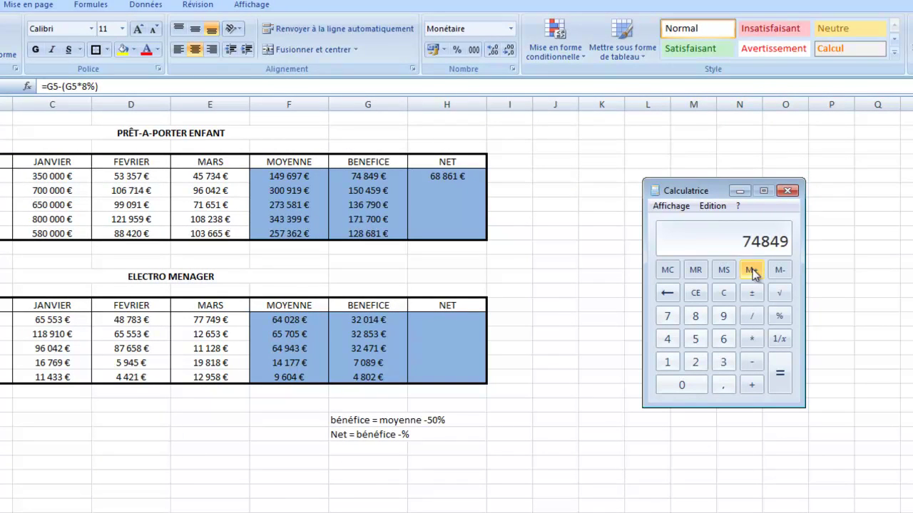
{"action": "left_click", "coordinate": [751, 362]}
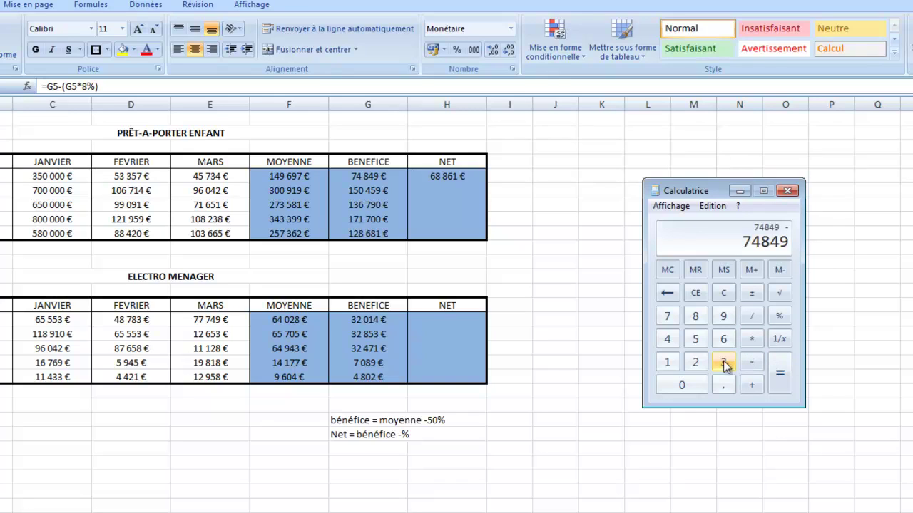
{"action": "left_click", "coordinate": [695, 318]}
{"action": "left_click", "coordinate": [778, 317]}
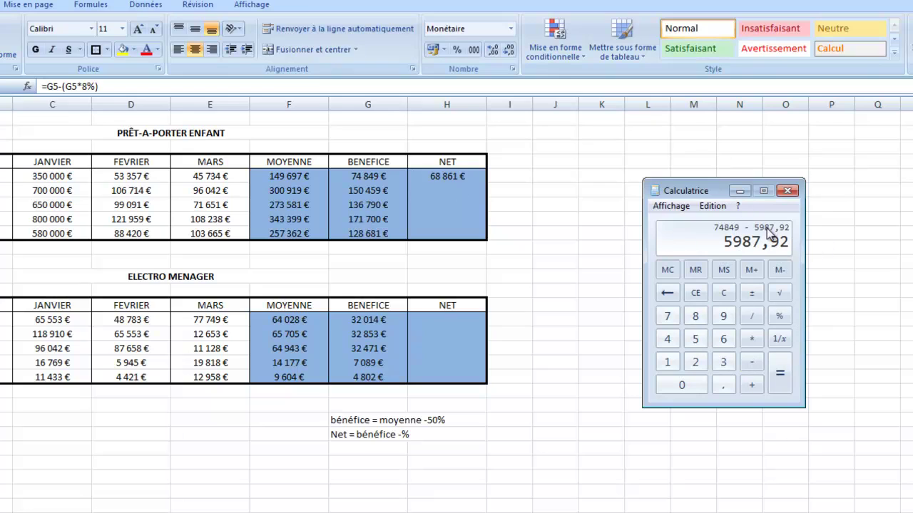
{"action": "left_click", "coordinate": [780, 376]}
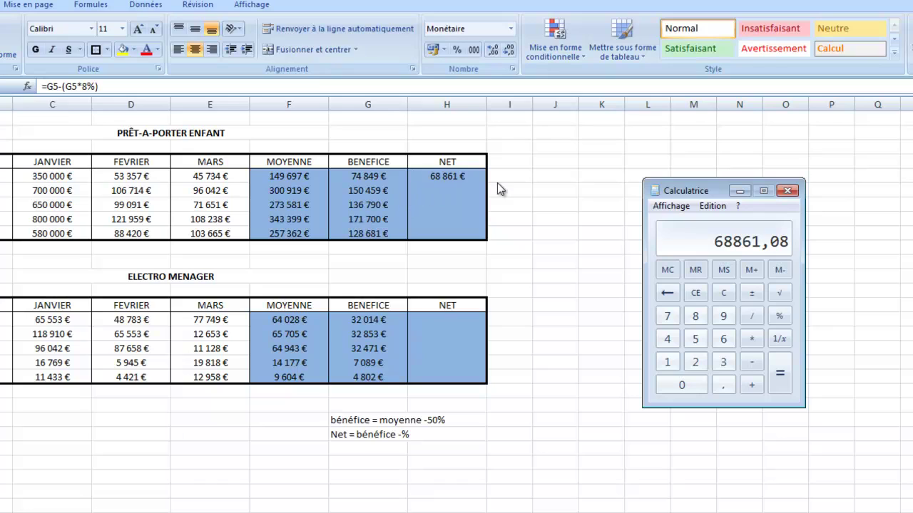
{"action": "left_click", "coordinate": [788, 192]}
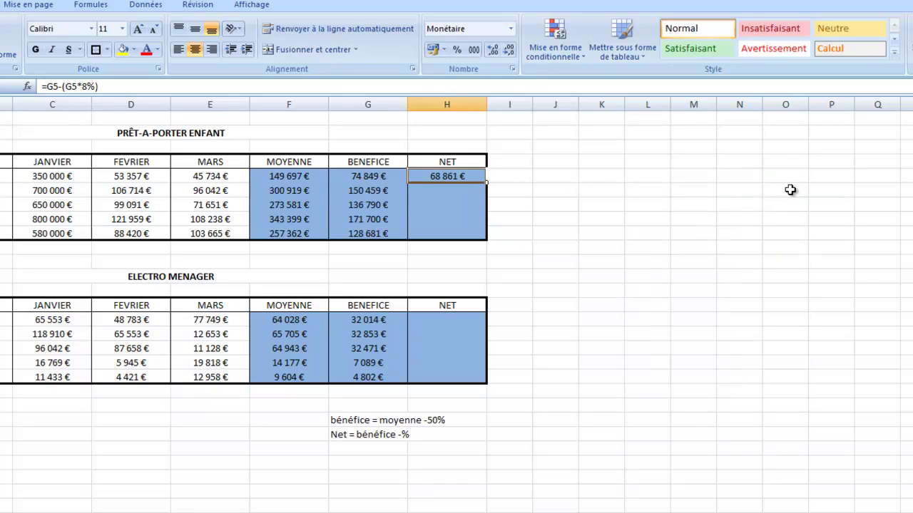
- Copy the NET formula from H5 and paste only the formula into H6:H9 and the ELECTRO MENAGER NET cells H15:H19
{"action": "left_click", "coordinate": [467, 189]}
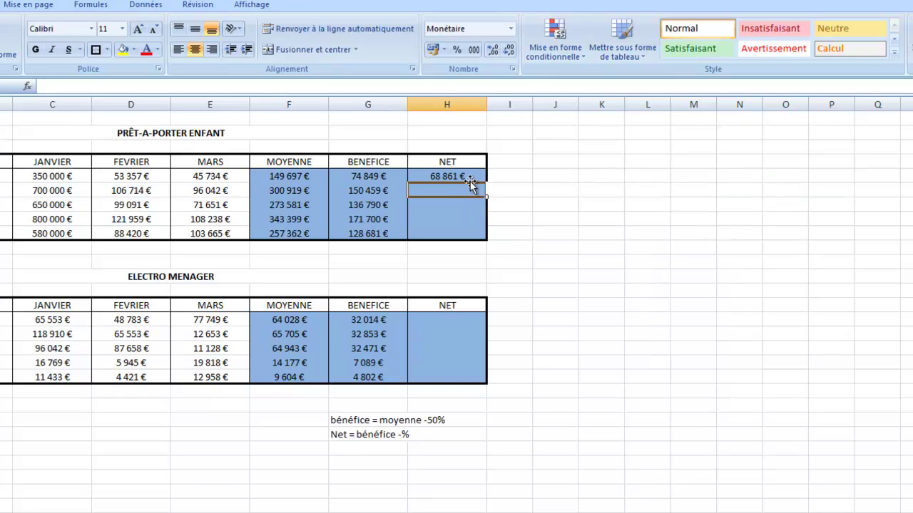
{"action": "left_click", "coordinate": [470, 176]}
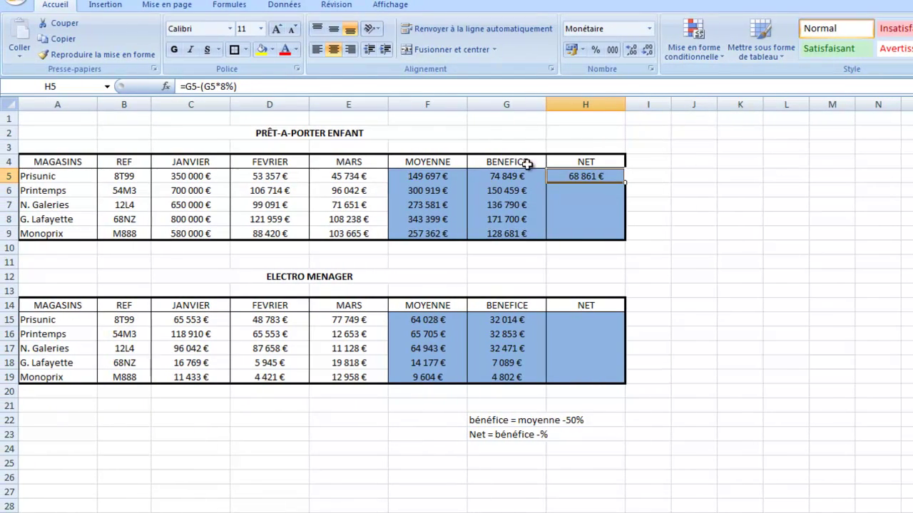
{"action": "left_click", "coordinate": [61, 40]}
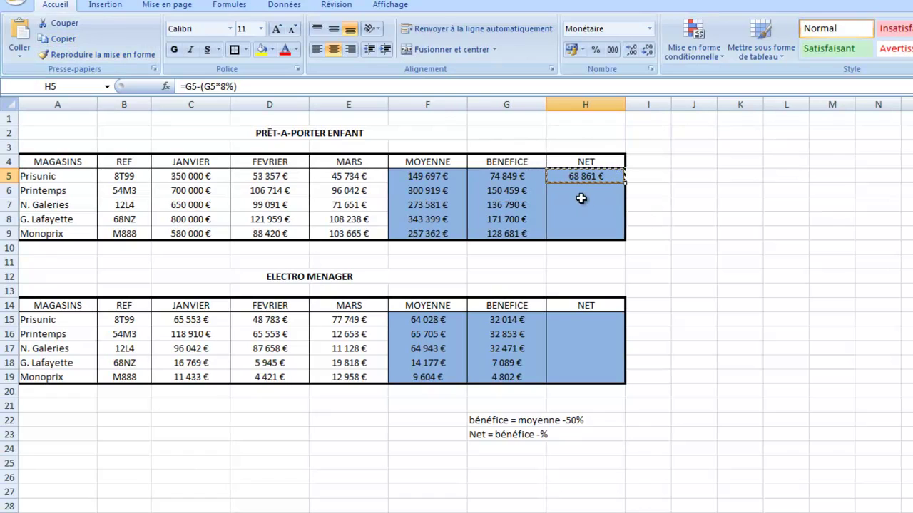
{"action": "left_click_drag", "start_coordinate": [583, 179], "coordinate": [586, 232]}
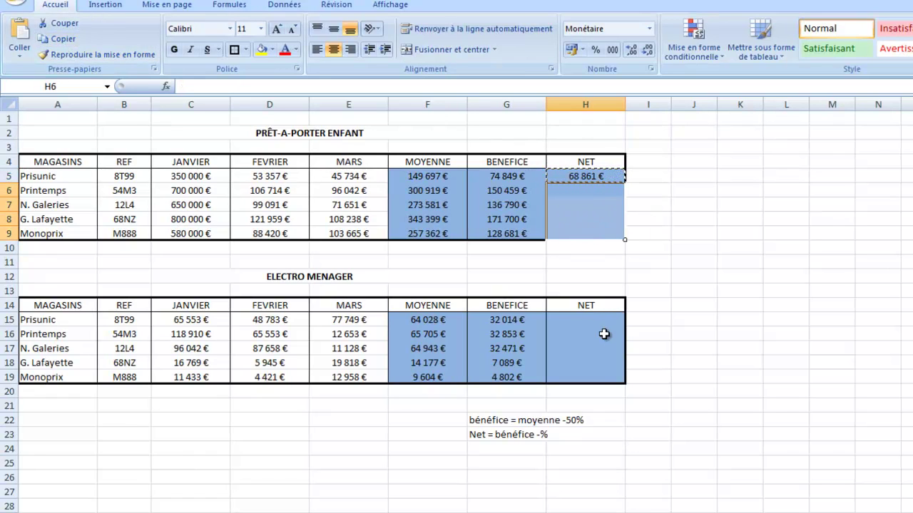
{"action": "left_click_drag", "start_coordinate": [604, 319], "coordinate": [597, 364]}
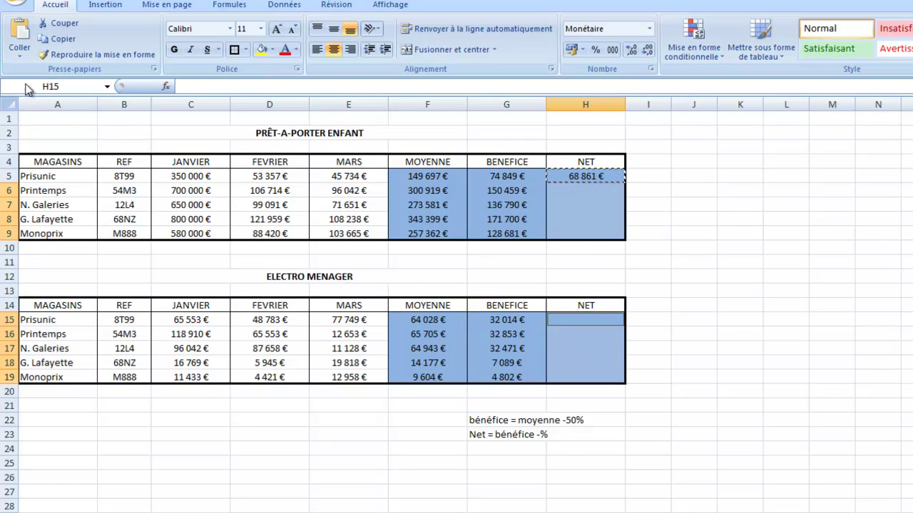
{"action": "left_click", "coordinate": [22, 57]}
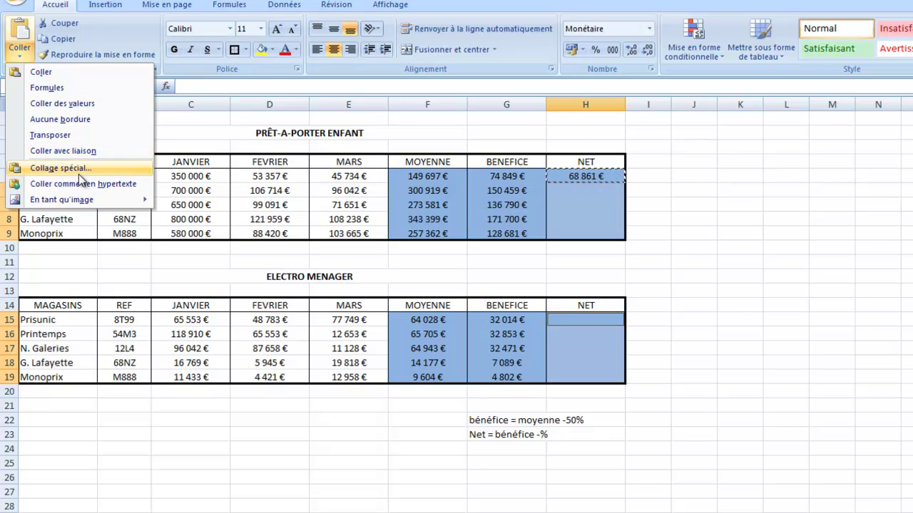
{"action": "left_click", "coordinate": [63, 90]}
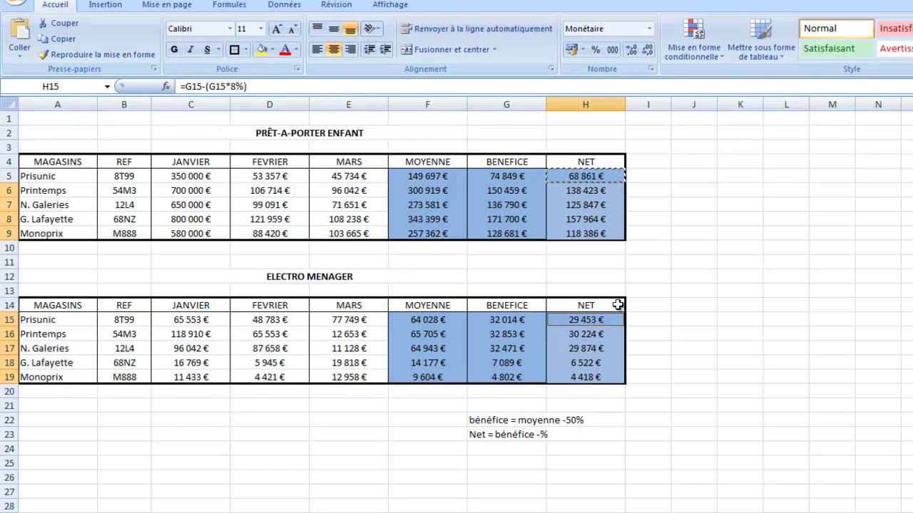
{"action": "key", "text": "Escape"}
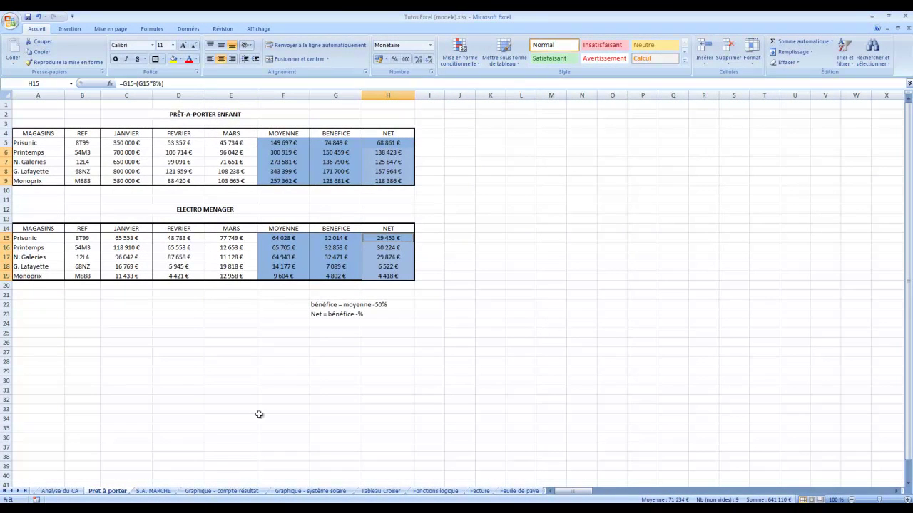
- On the S.A. MARCHE sheet, fill the Chiffres d'affaires net cells B6:D6 with the sum of rows 3 to 5 for each month
{"action": "left_click", "coordinate": [155, 491]}
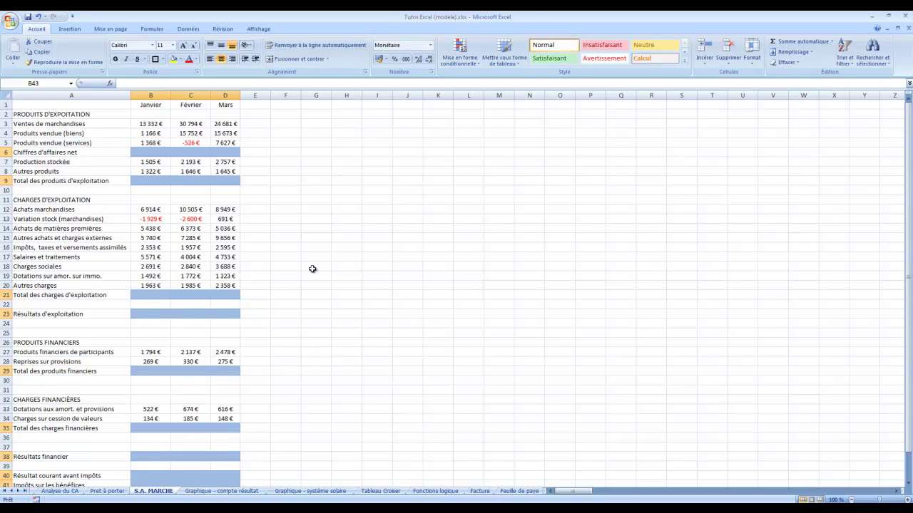
{"action": "left_click", "coordinate": [112, 493]}
{"action": "left_click", "coordinate": [152, 493]}
{"action": "left_click", "coordinate": [151, 149]}
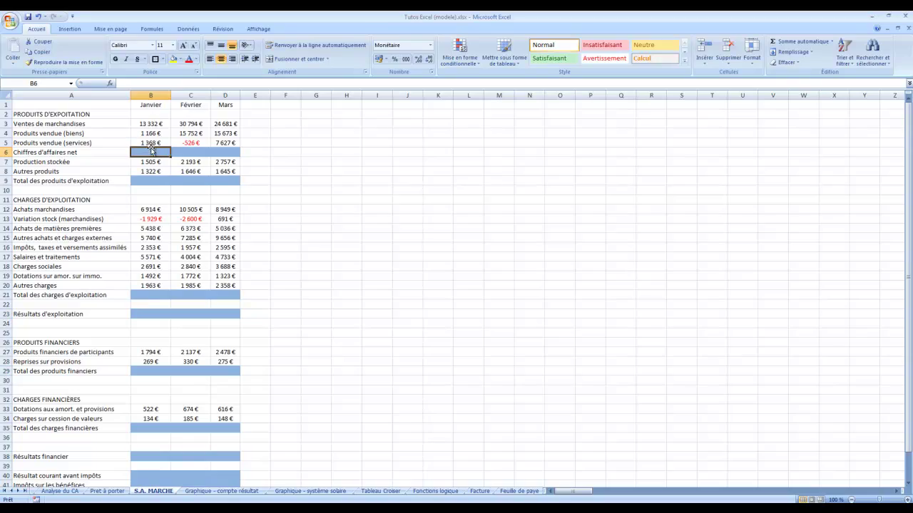
{"action": "left_click_drag", "start_coordinate": [151, 124], "coordinate": [157, 134]}
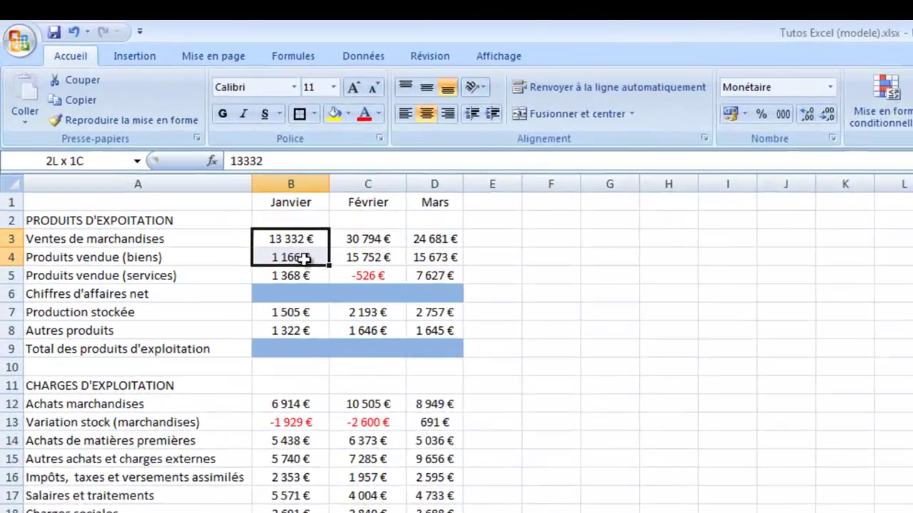
{"action": "left_click_drag", "start_coordinate": [305, 259], "coordinate": [301, 276]}
{"action": "left_click", "coordinate": [303, 292]}
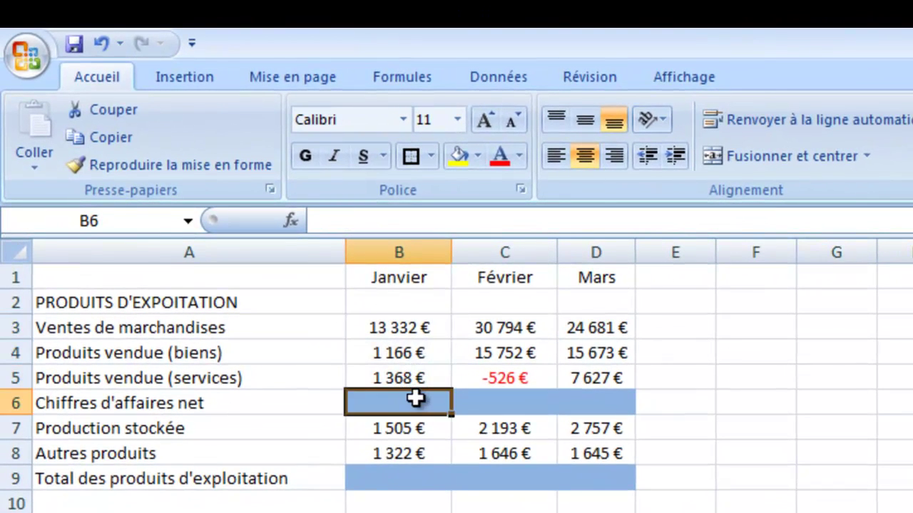
{"action": "left_click_drag", "start_coordinate": [415, 400], "coordinate": [573, 404]}
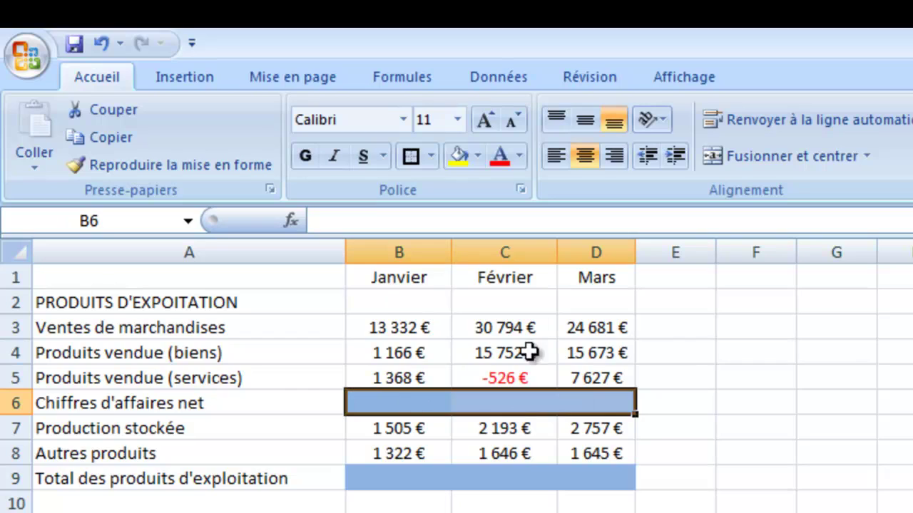
{"action": "key", "text": "alt+equal"}
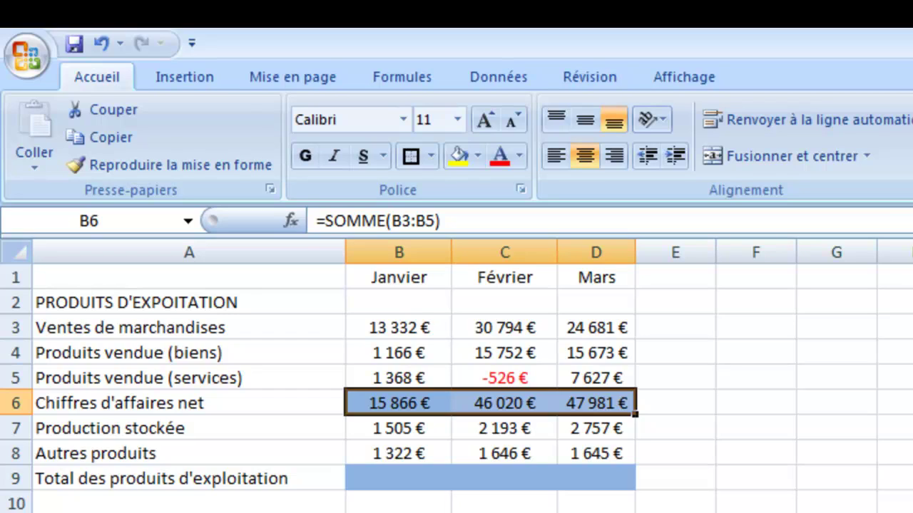
- Insert automatic sums in the Total des produits d'exploitation cells B9:D9 for all three months
{"action": "left_click", "coordinate": [397, 479]}
{"action": "left_click_drag", "start_coordinate": [417, 483], "coordinate": [596, 478]}
{"action": "key", "text": "alt+equal"}
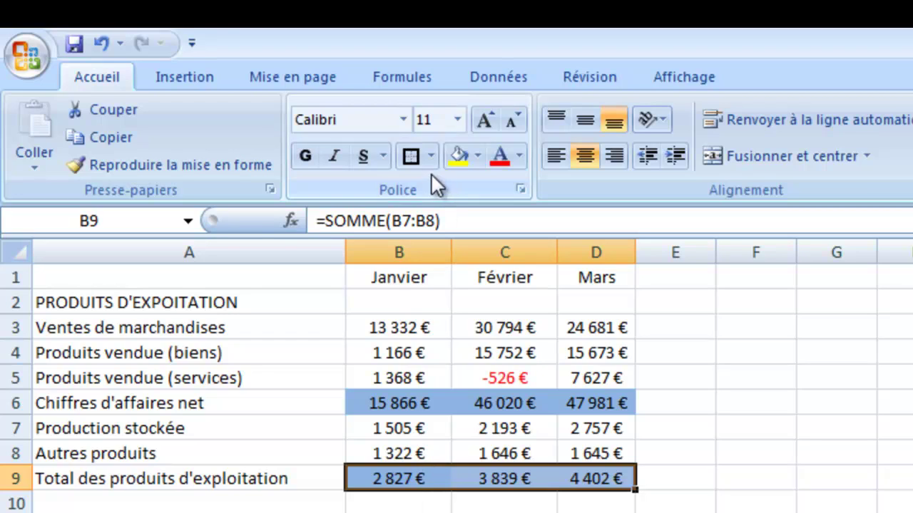
- Extend the summed range in B9:D9 to include Chiffres d'affaires net, using =SOMME(B6:B8) as the formula for the whole selection
{"action": "left_click", "coordinate": [422, 218]}
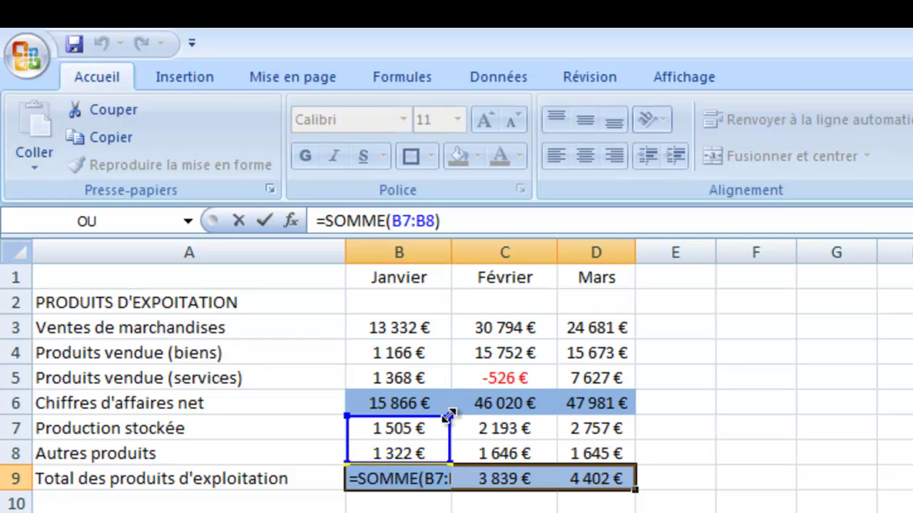
{"action": "left_click_drag", "start_coordinate": [447, 407], "coordinate": [446, 398]}
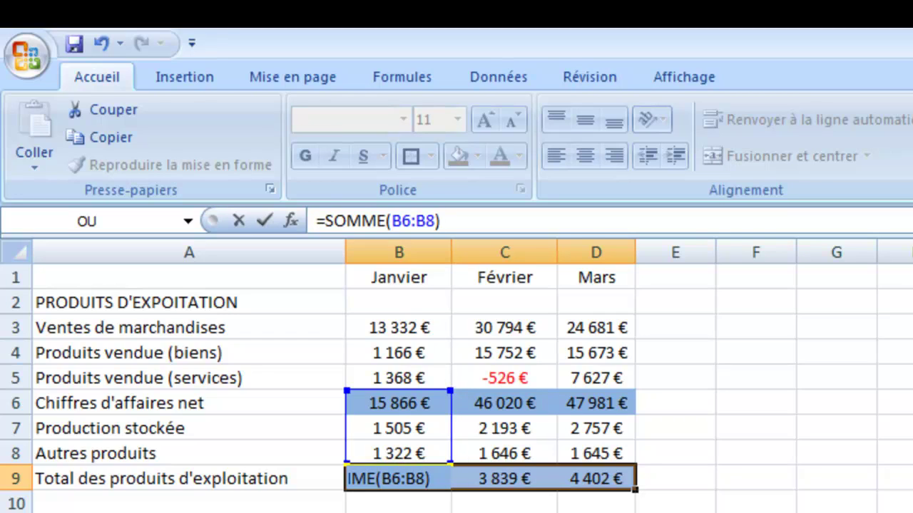
{"action": "key", "text": "ctrl+Return"}
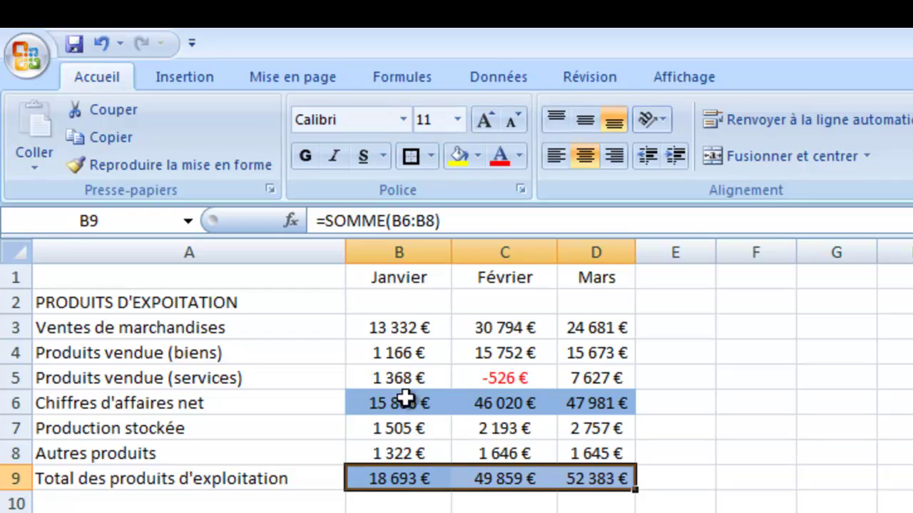
- Examine the January formulas in B6 and B9 and the cell ranges that each of them adds up
{"action": "left_click_drag", "start_coordinate": [408, 409], "coordinate": [411, 455]}
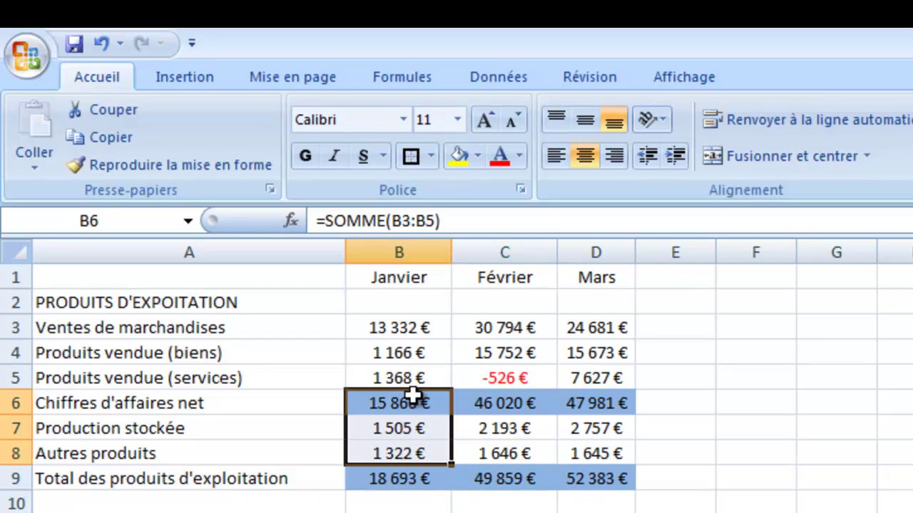
{"action": "left_click", "coordinate": [412, 401]}
{"action": "left_click_drag", "start_coordinate": [417, 327], "coordinate": [414, 376]}
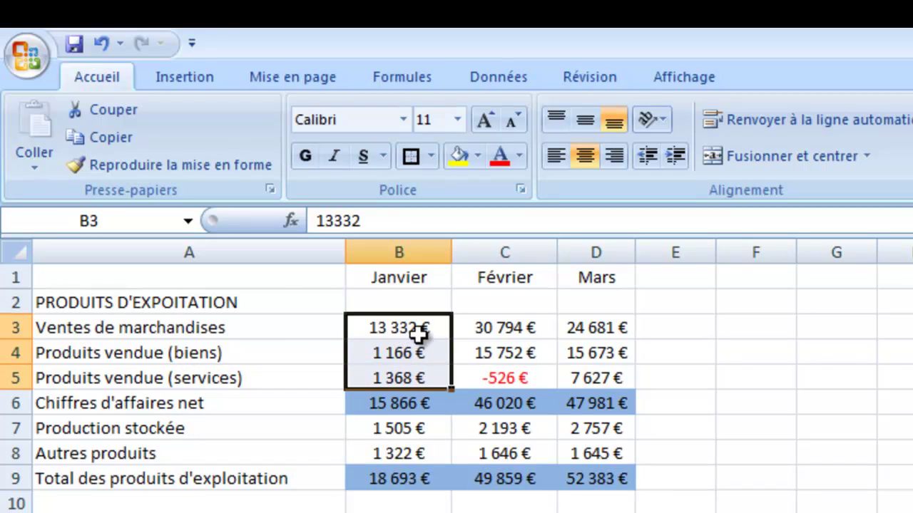
{"action": "left_click", "coordinate": [396, 480]}
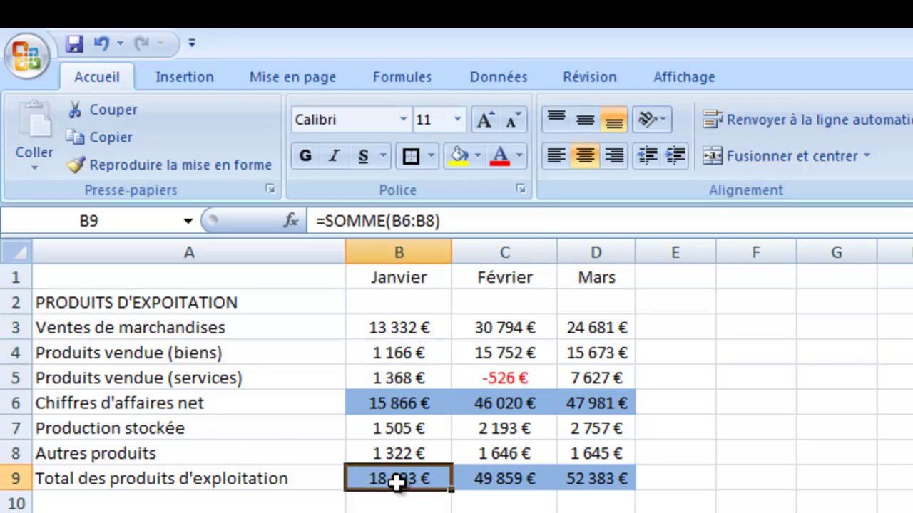
{"action": "left_click", "coordinate": [397, 405]}
{"action": "left_click", "coordinate": [409, 429]}
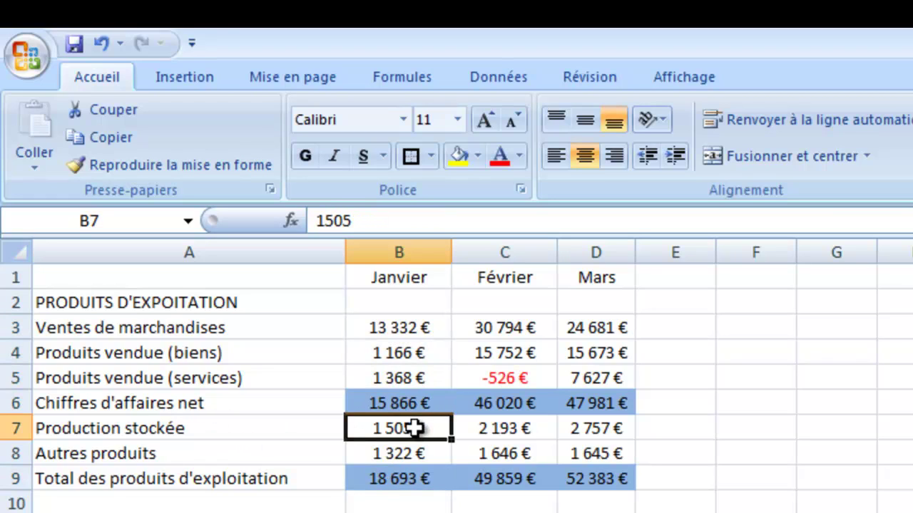
{"action": "left_click", "coordinate": [410, 452]}
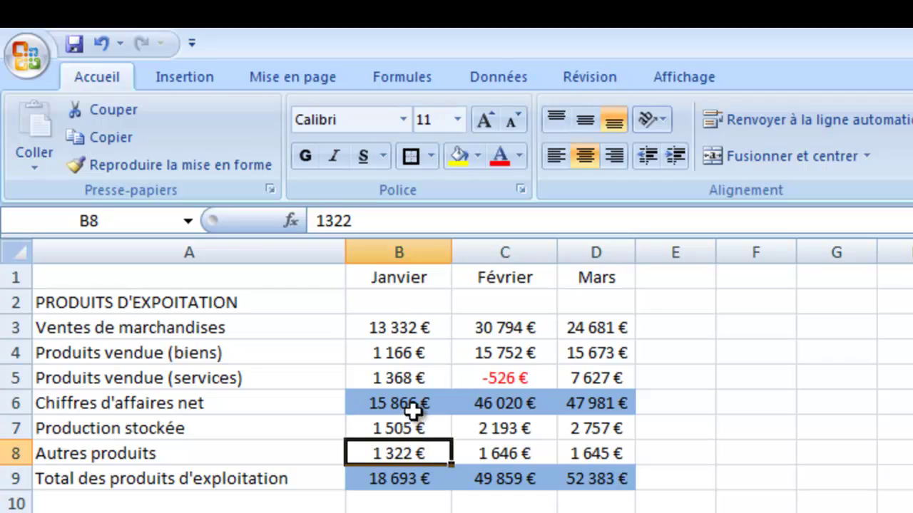
{"action": "left_click", "coordinate": [408, 477]}
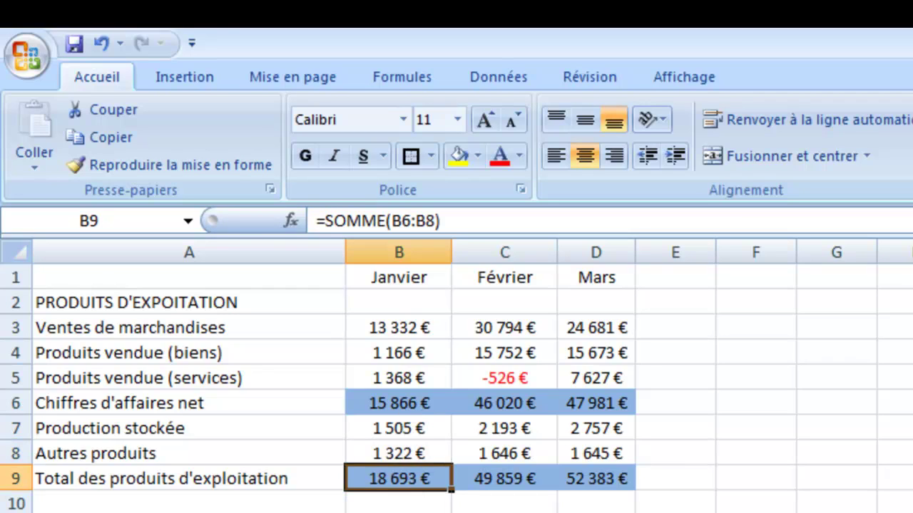
{"action": "left_click_drag", "start_coordinate": [421, 433], "coordinate": [423, 454]}
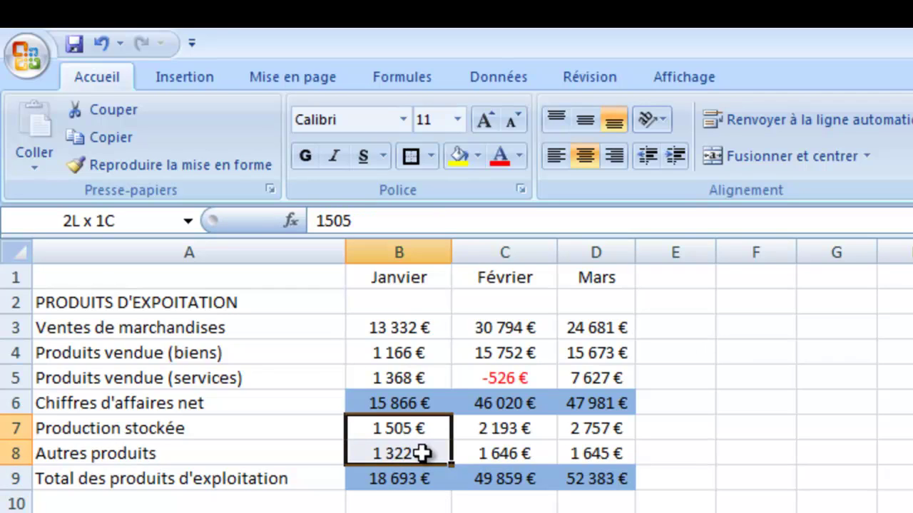
{"action": "left_click", "coordinate": [400, 403]}
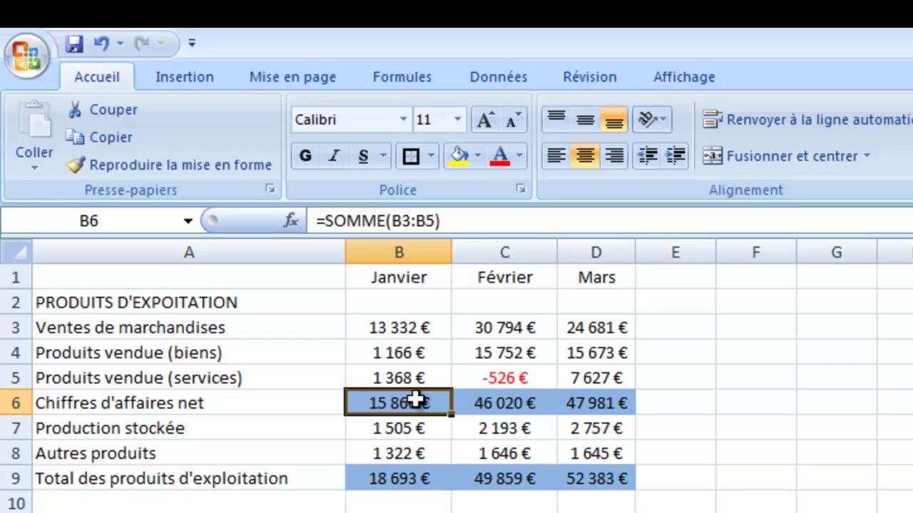
{"action": "left_click_drag", "start_coordinate": [407, 404], "coordinate": [407, 453]}
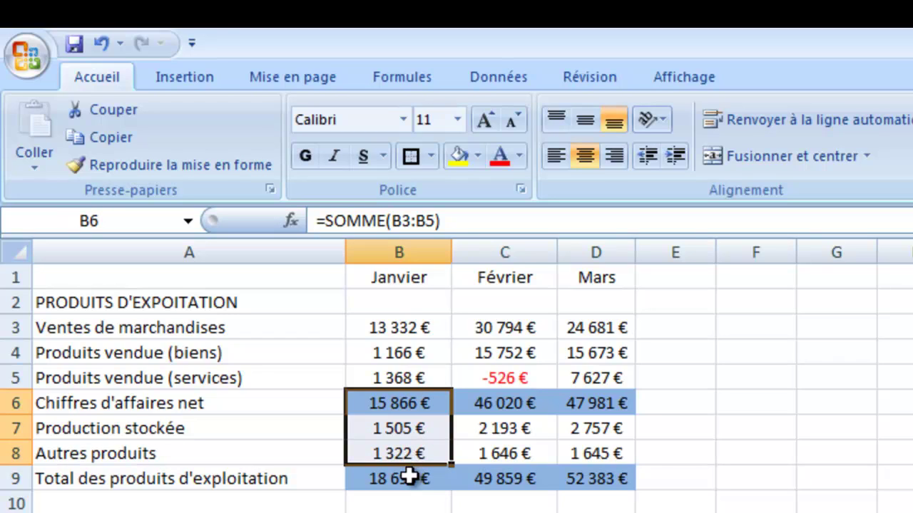
{"action": "left_click", "coordinate": [412, 478]}
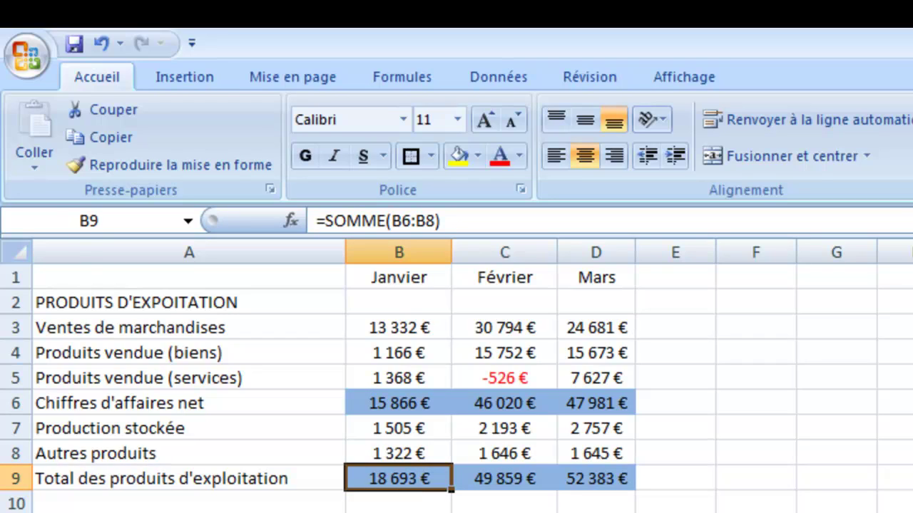
- Insert automatic sums in the Total des charges d'exploitation cells B21:D21 for all three months and check the January summed range
{"action": "left_click", "coordinate": [399, 512]}
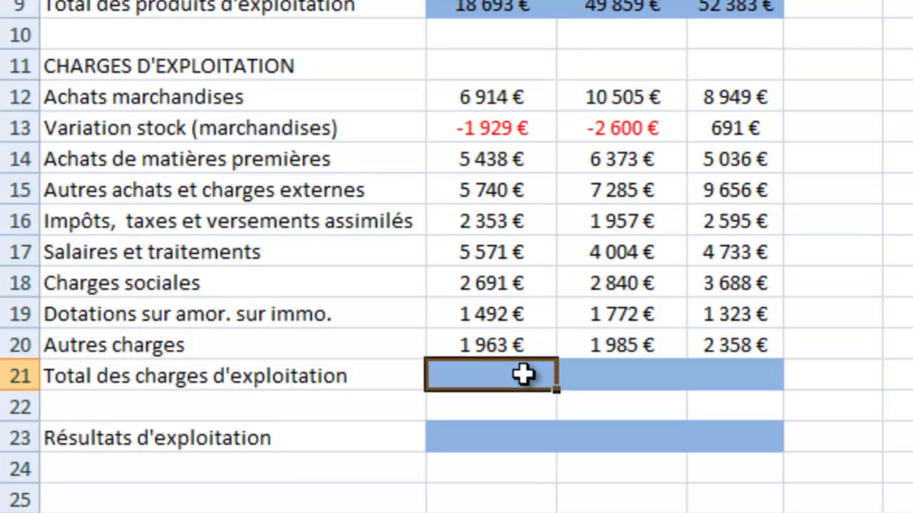
{"action": "left_click_drag", "start_coordinate": [525, 373], "coordinate": [711, 368]}
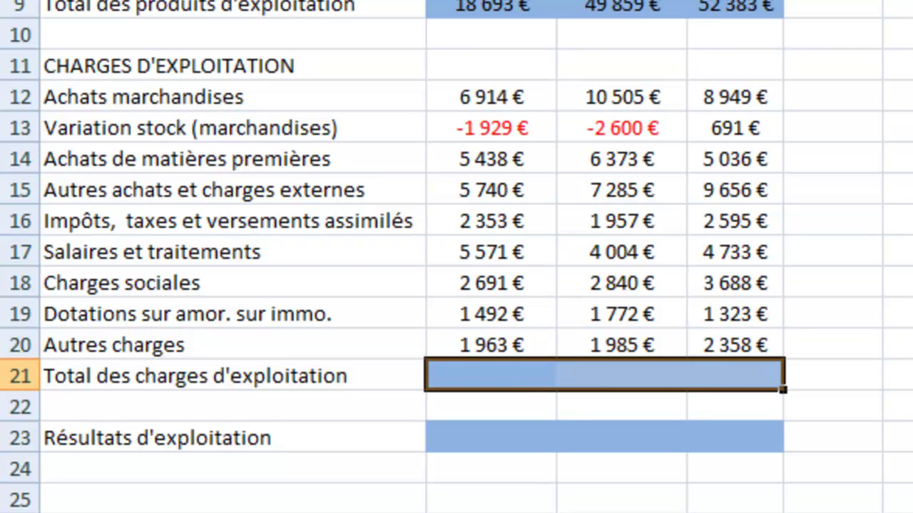
{"action": "key", "text": "alt+equal"}
{"action": "key", "text": "F2"}
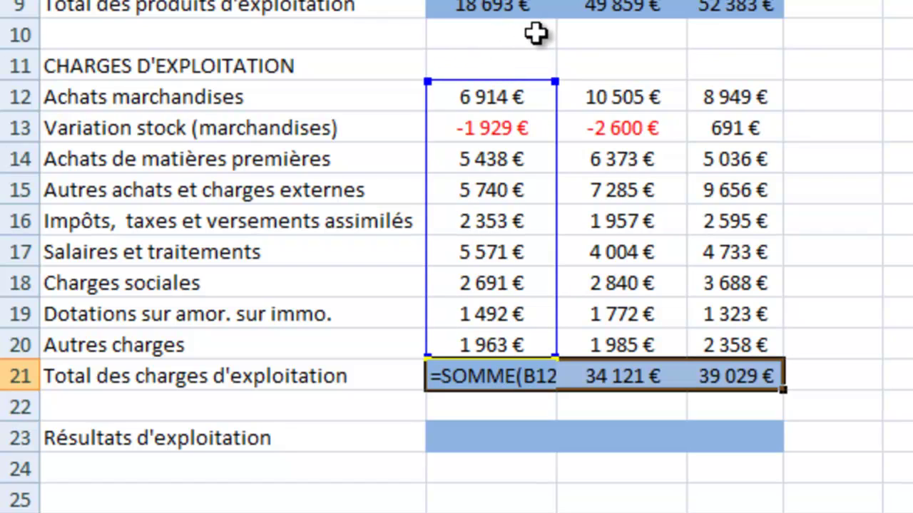
{"action": "key", "text": "Escape"}
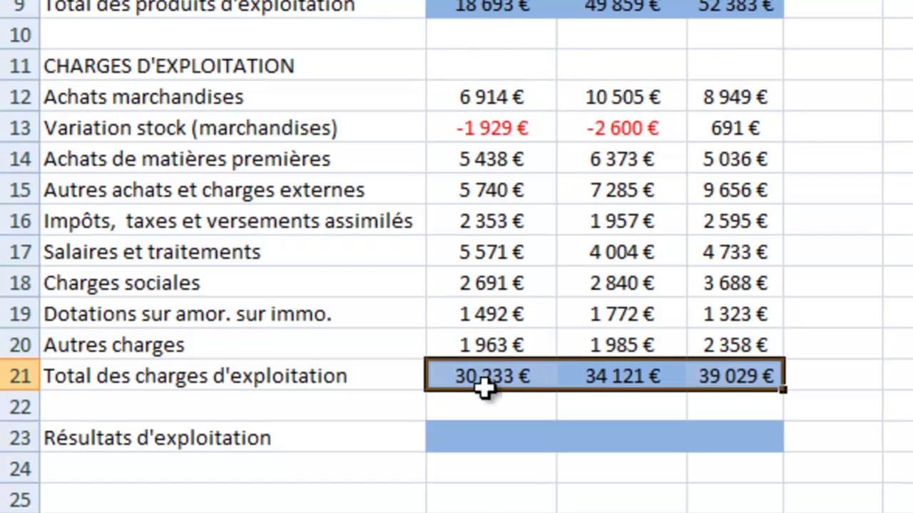
- Calculate Résultats d'exploitation for January in B23 with =SOMME(B9-B21) and fill the formula across to C23:D23
{"action": "left_click", "coordinate": [496, 437]}
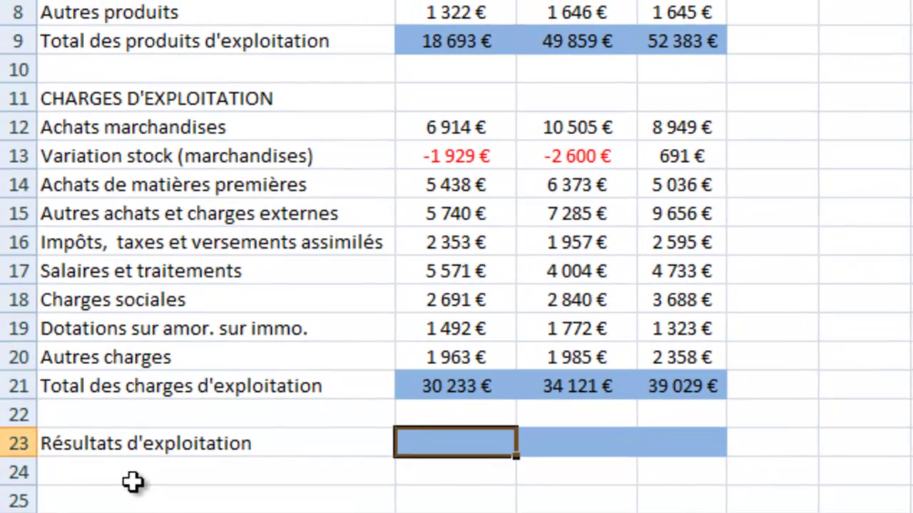
{"action": "left_click", "coordinate": [450, 39]}
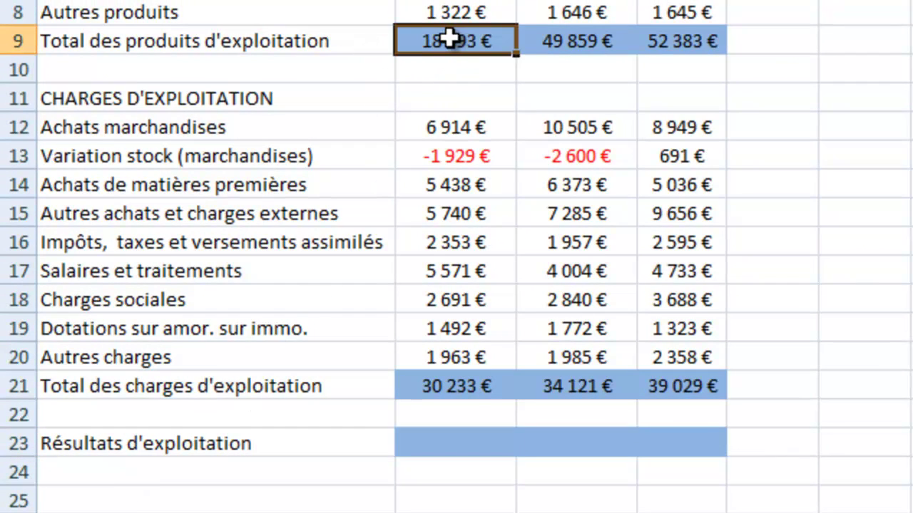
{"action": "left_click", "coordinate": [476, 380]}
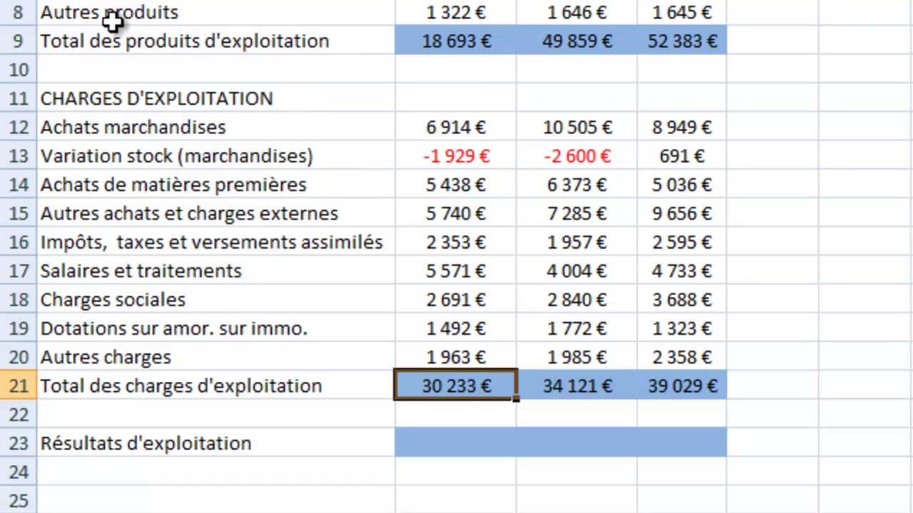
{"action": "left_click", "coordinate": [487, 44]}
{"action": "left_click", "coordinate": [470, 394]}
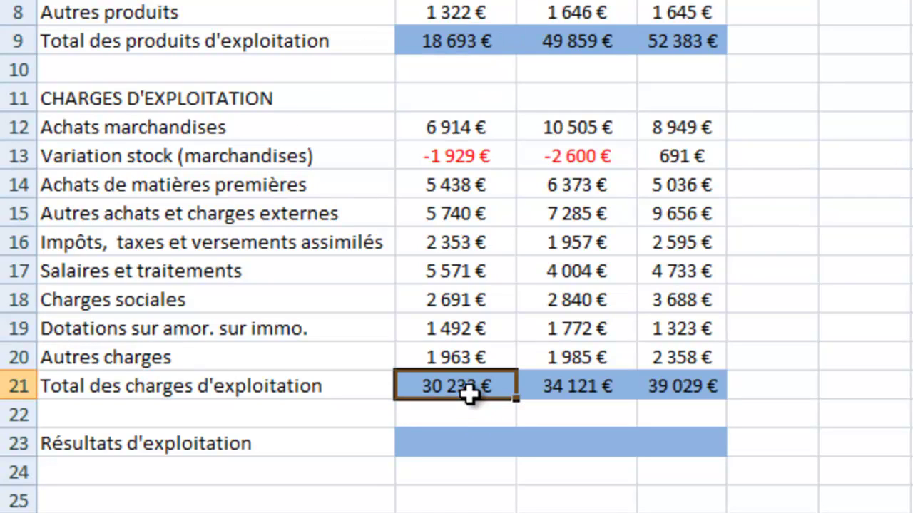
{"action": "left_click", "coordinate": [460, 444]}
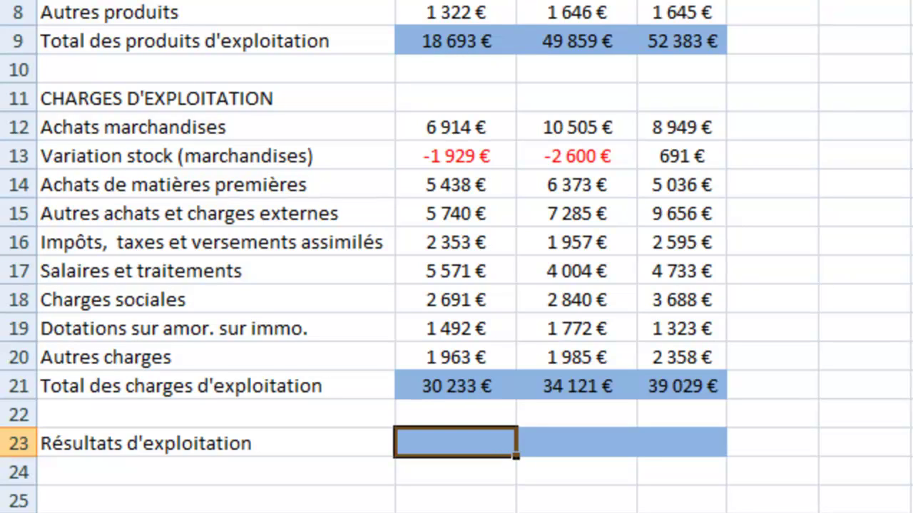
{"action": "type", "text": "=SOMME("}
{"action": "key", "text": "Up"}
{"action": "key", "text": "Up"}
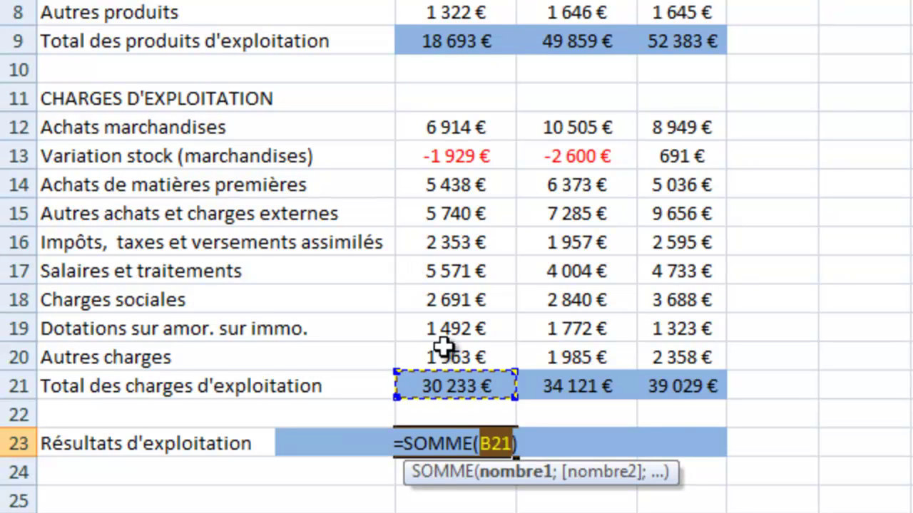
{"action": "left_click", "coordinate": [469, 41]}
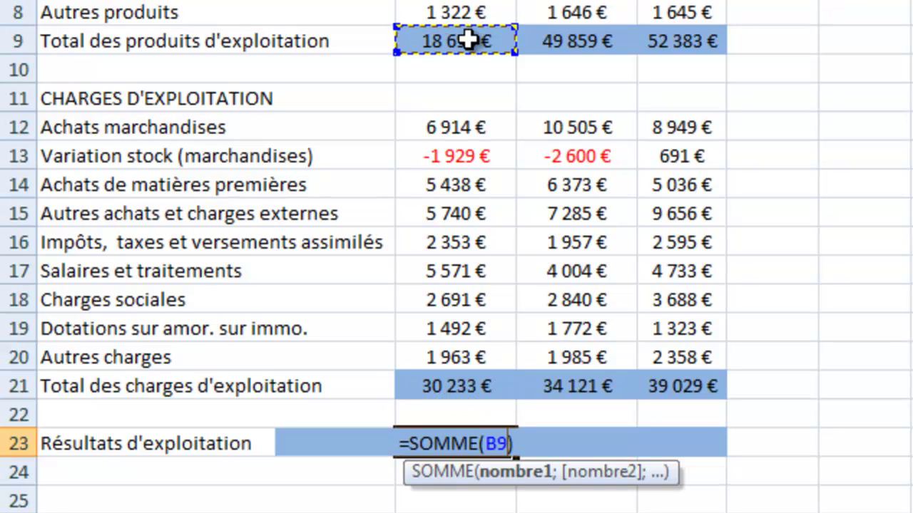
{"action": "type", "text": "-"}
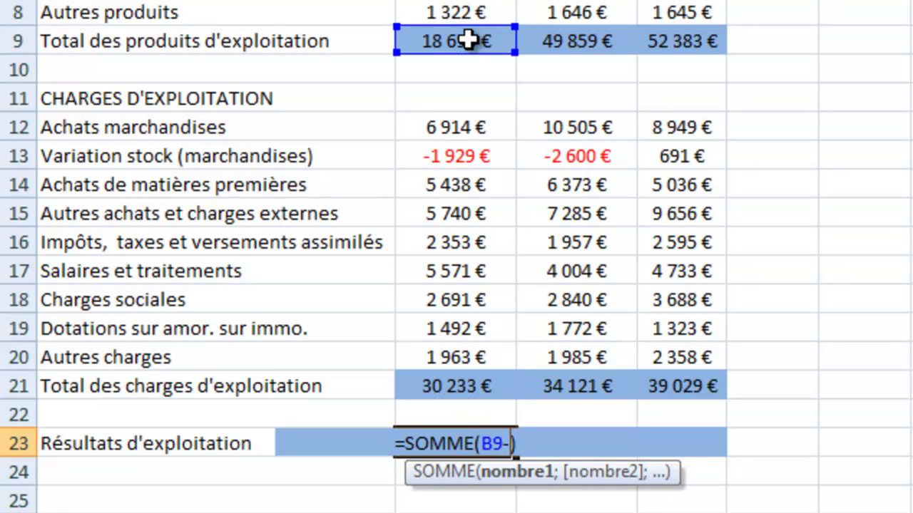
{"action": "left_click", "coordinate": [459, 385]}
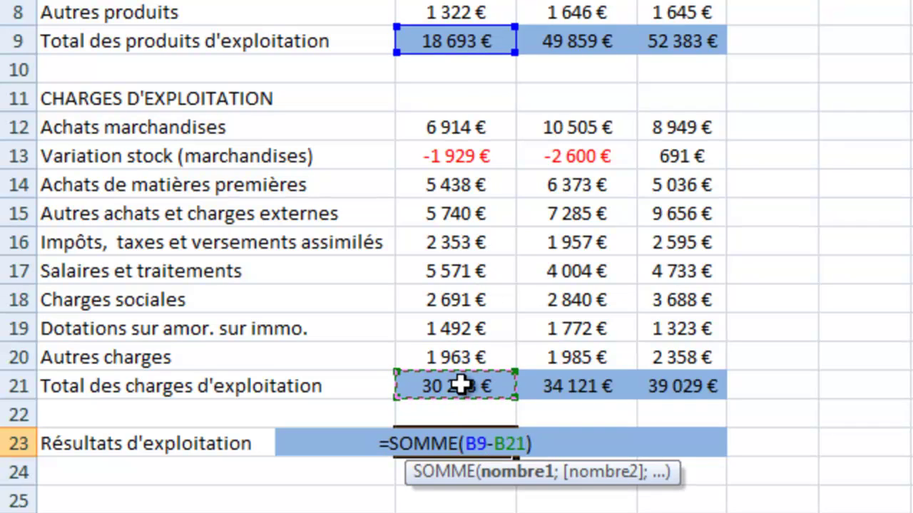
{"action": "key", "text": "Return"}
{"action": "left_click", "coordinate": [481, 443]}
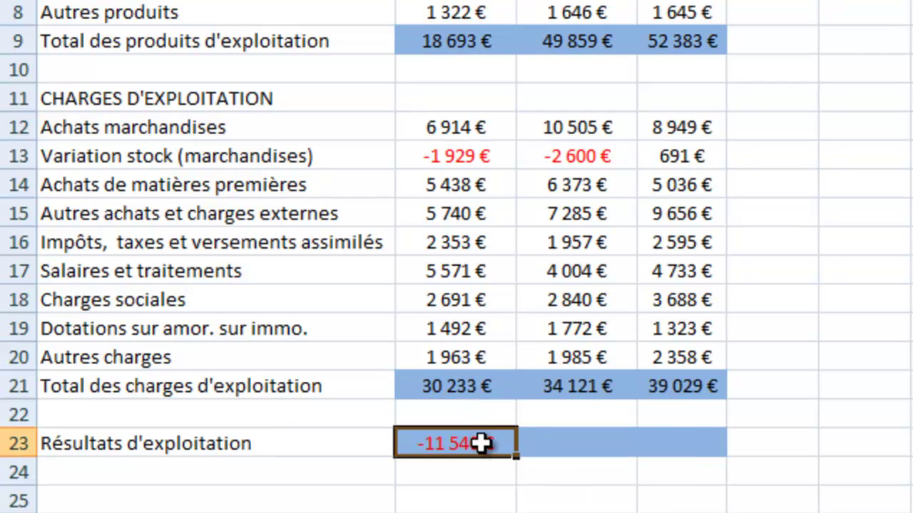
{"action": "left_click_drag", "start_coordinate": [514, 458], "coordinate": [708, 458]}
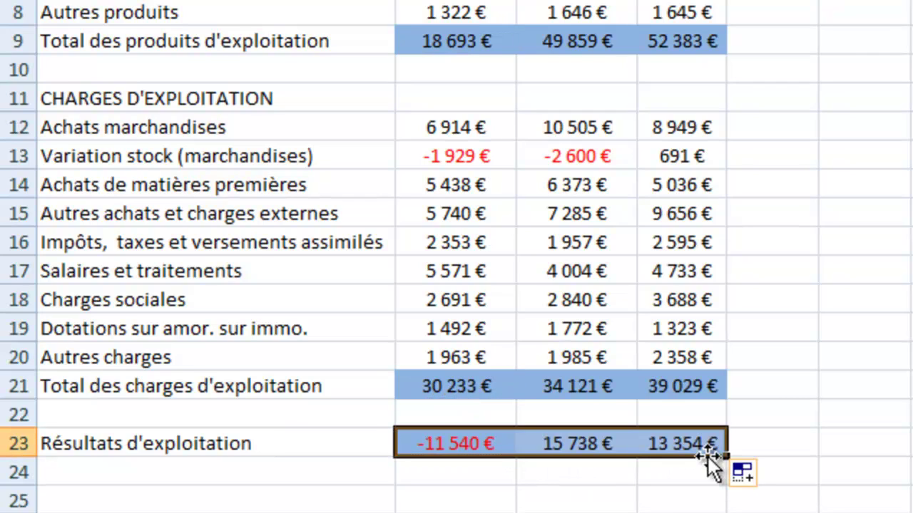
- Change the currency format of the January Résultats d'exploitation cell B23 to show negative numbers in black as -1 234 €
{"action": "left_click", "coordinate": [490, 439]}
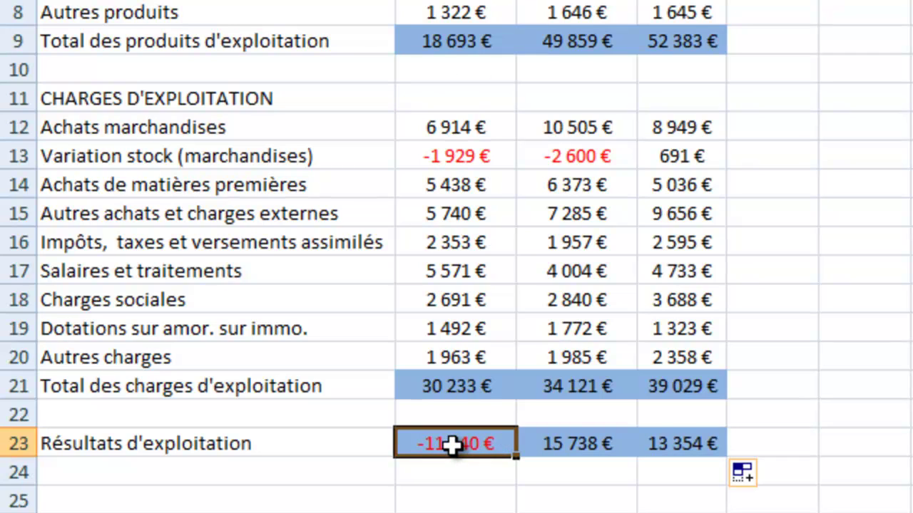
{"action": "right_click", "coordinate": [453, 445]}
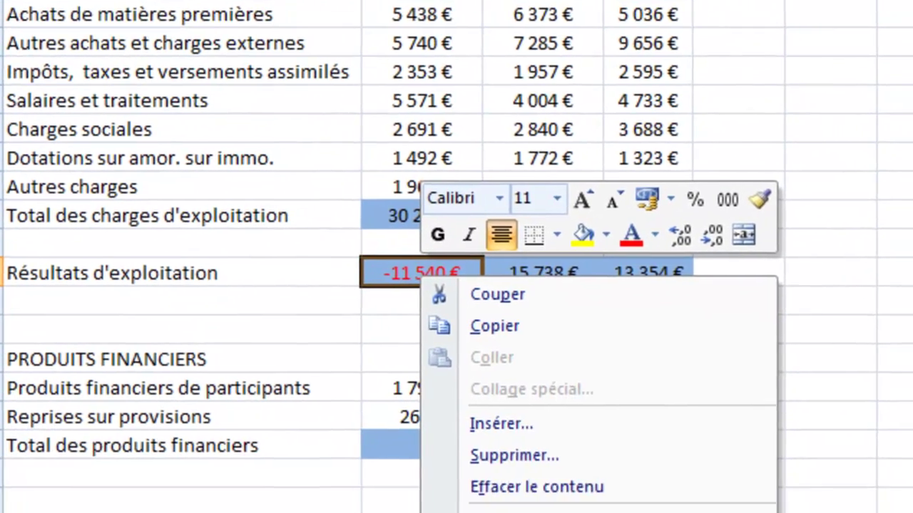
{"action": "left_click", "coordinate": [499, 512]}
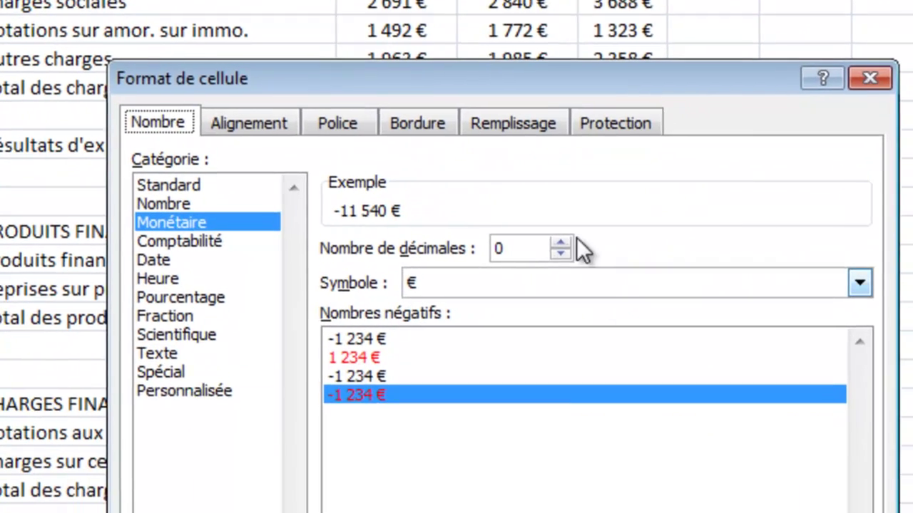
{"action": "left_click", "coordinate": [363, 296]}
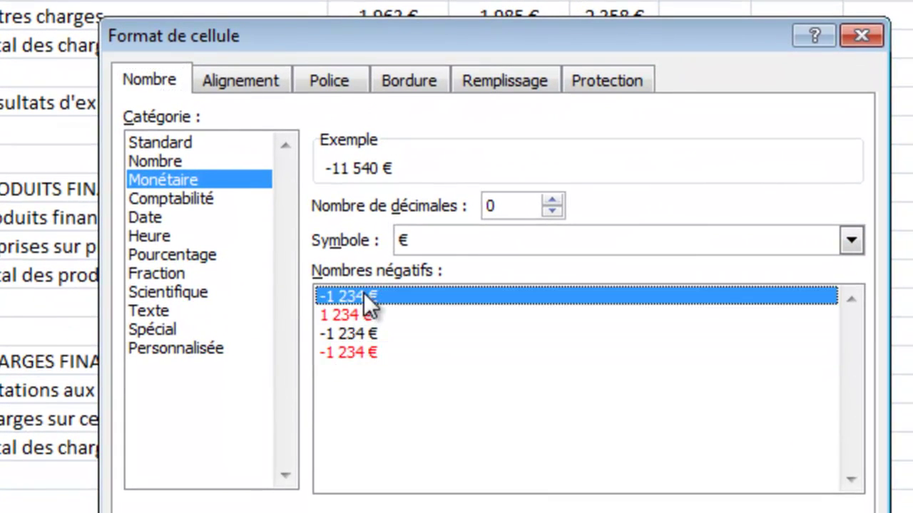
{"action": "key", "text": "Return"}
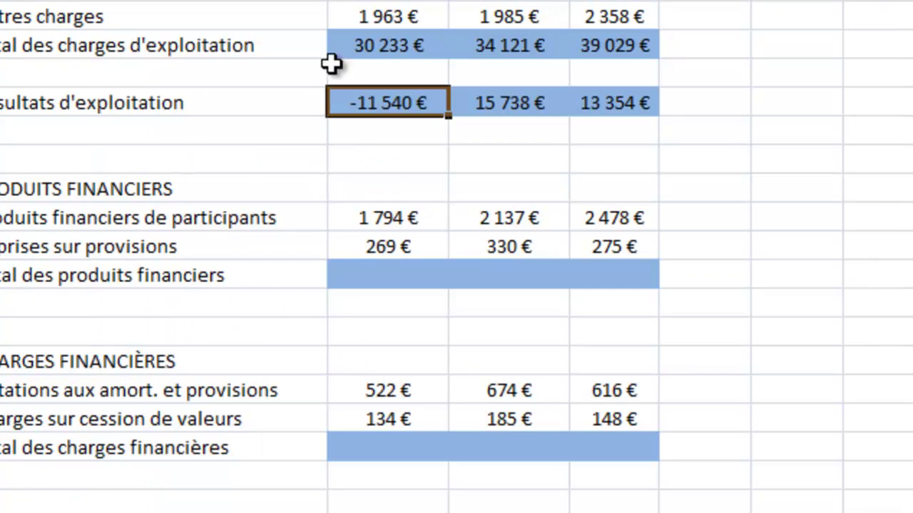
- Set B23 back to the red -1 234 € negative currency style and view its custom format code # ##0 €;[Rouge]-# ##0 €
{"action": "right_click", "coordinate": [410, 107]}
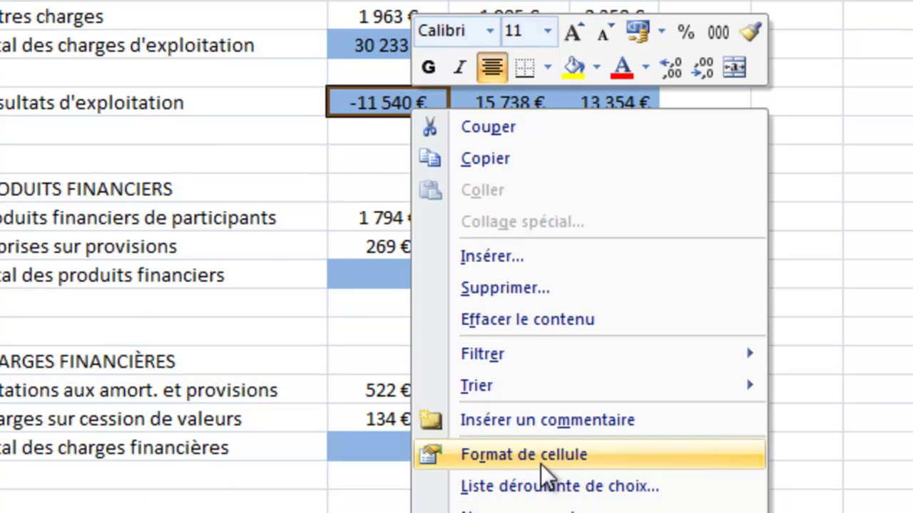
{"action": "left_click", "coordinate": [540, 463]}
{"action": "left_click", "coordinate": [409, 357]}
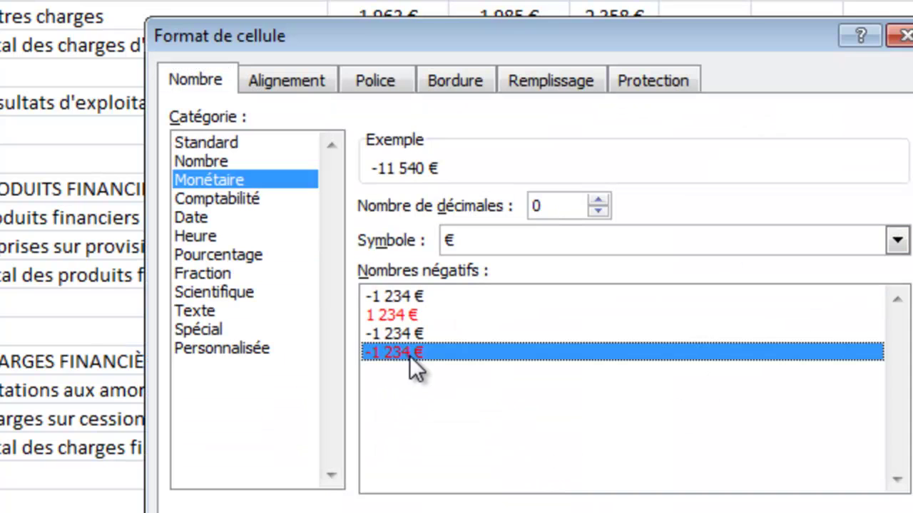
{"action": "left_click", "coordinate": [208, 347]}
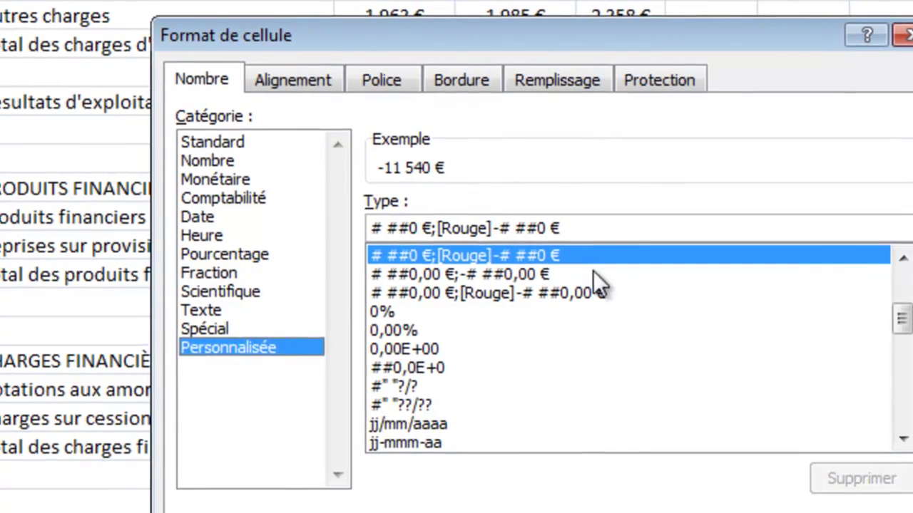
{"action": "key", "text": "Return"}
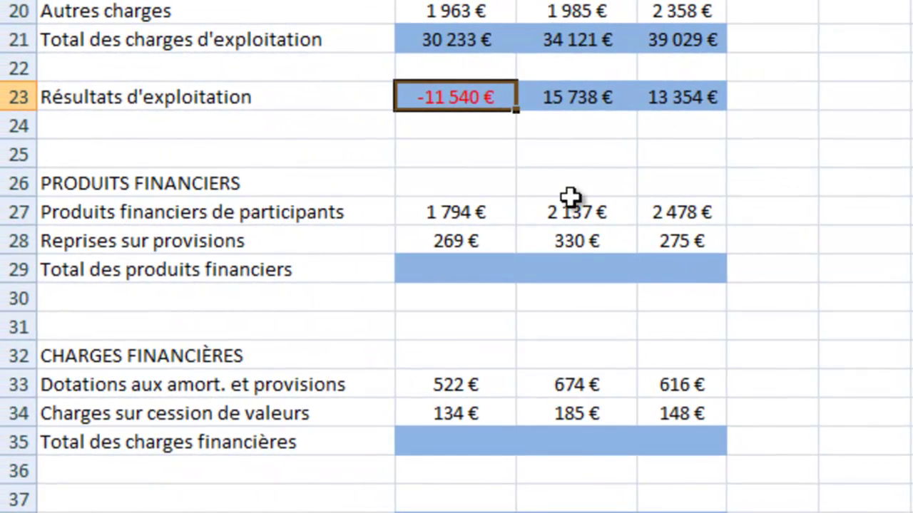
- Insert automatic sums in the Total des produits financiers cells B29:D29 and check the January summed range
{"action": "left_click", "coordinate": [462, 270]}
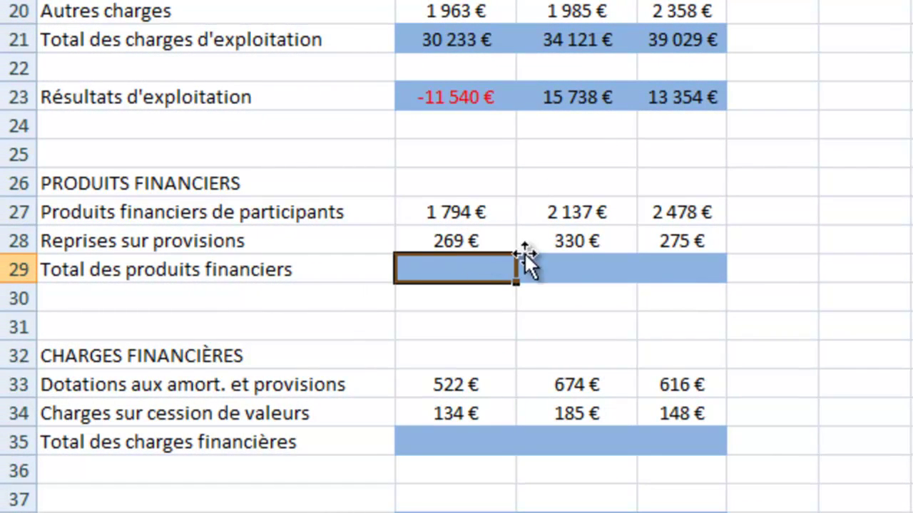
{"action": "left_click", "coordinate": [475, 212]}
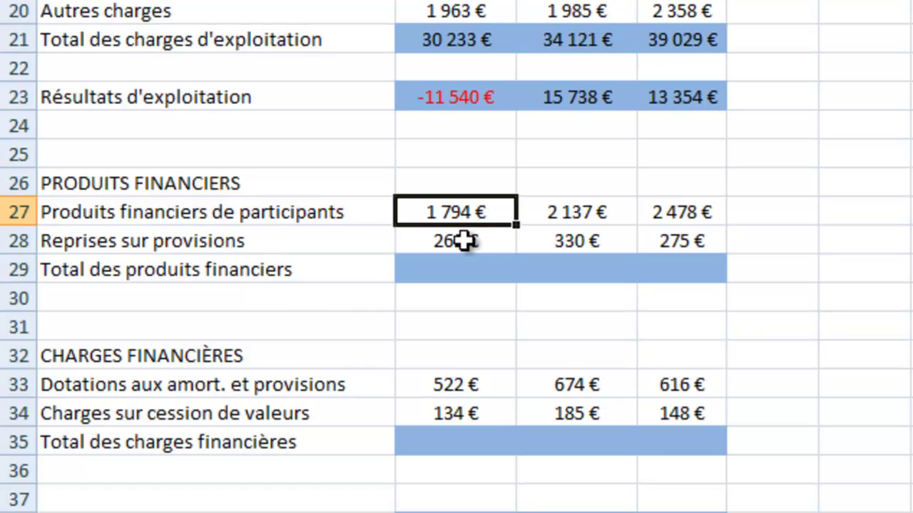
{"action": "left_click", "coordinate": [466, 241]}
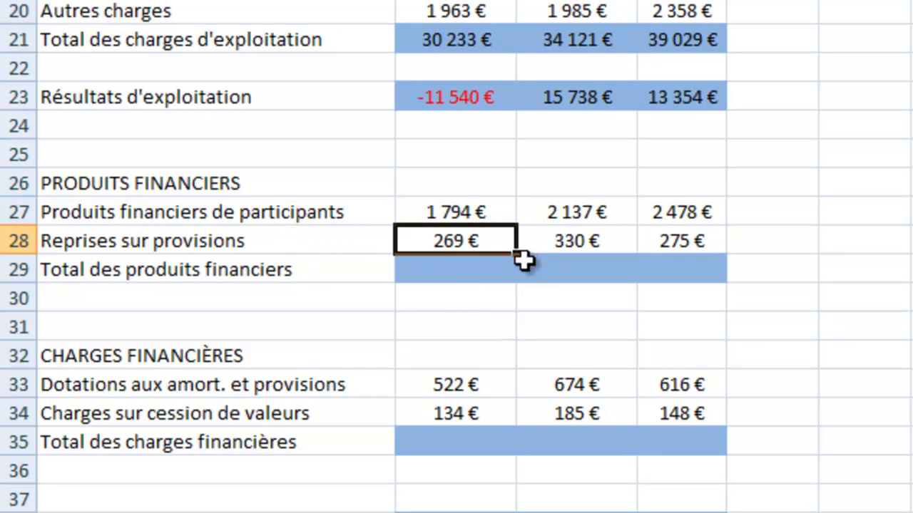
{"action": "left_click", "coordinate": [476, 266]}
{"action": "left_click_drag", "start_coordinate": [476, 265], "coordinate": [664, 269]}
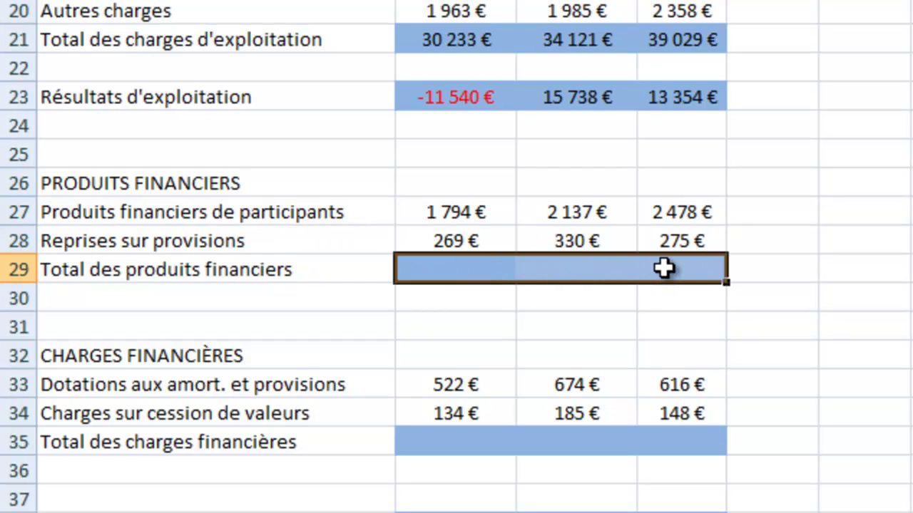
{"action": "key", "text": "alt+equal"}
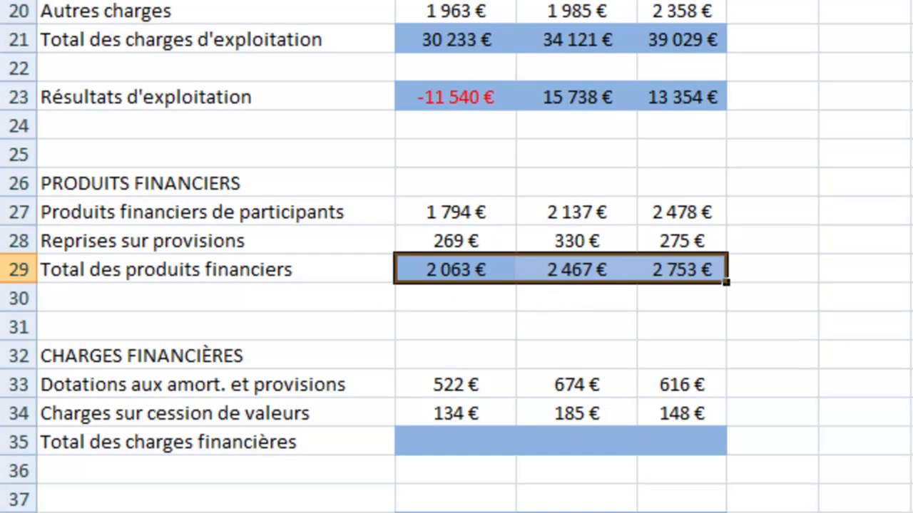
{"action": "key", "text": "F2"}
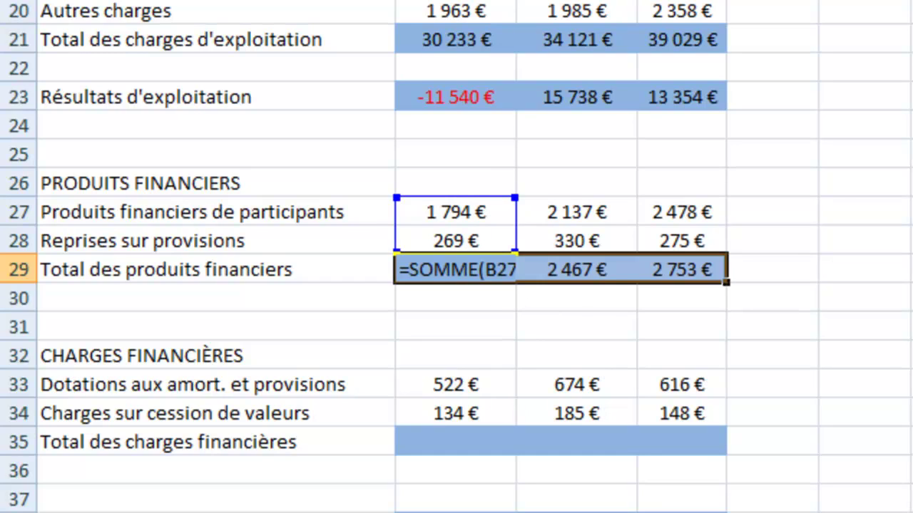
{"action": "key", "text": "Escape"}
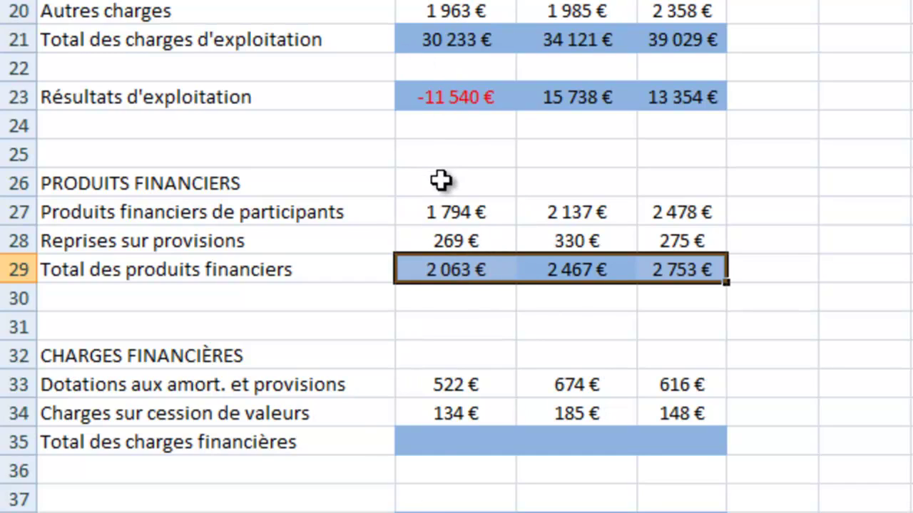
- Copy the Total des produits financiers sums in B29:D29 to the Total des charges financières cells B35:D35 and check the copied formula
{"action": "left_click", "coordinate": [489, 440]}
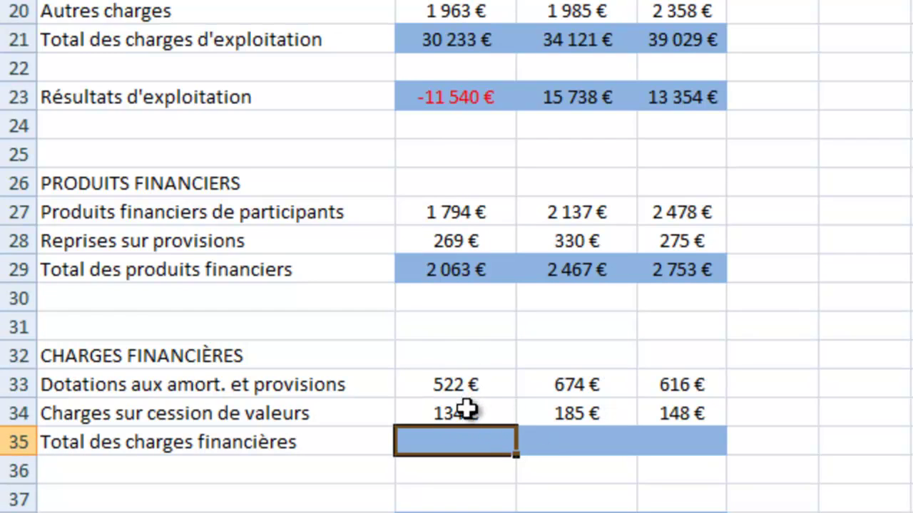
{"action": "left_click_drag", "start_coordinate": [473, 440], "coordinate": [653, 442]}
{"action": "left_click", "coordinate": [467, 265]}
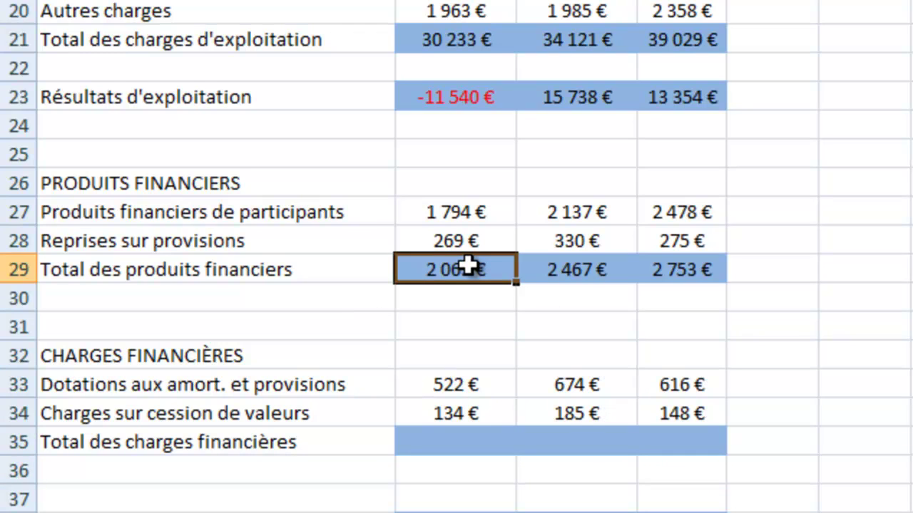
{"action": "left_click_drag", "start_coordinate": [467, 266], "coordinate": [673, 271]}
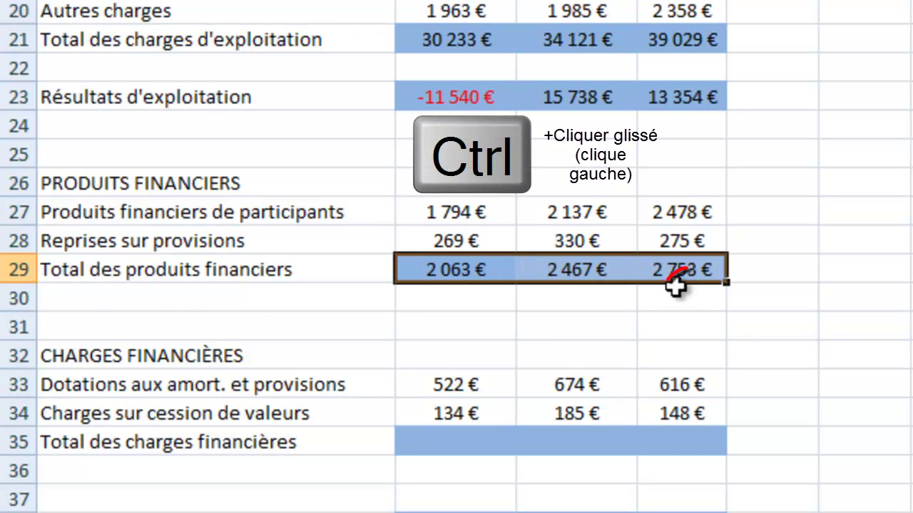
{"action": "left_click_drag", "start_coordinate": [675, 284], "coordinate": [683, 296]}
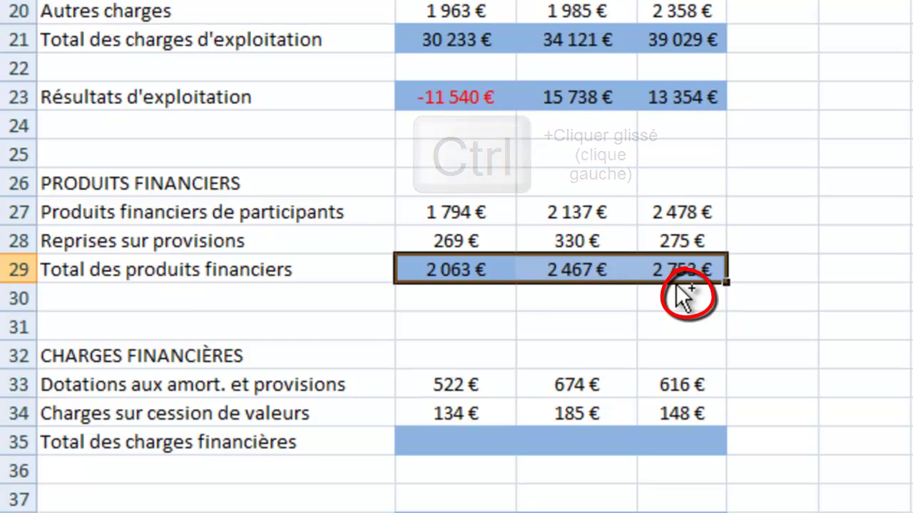
{"action": "left_click_drag", "start_coordinate": [678, 285], "coordinate": [663, 438]}
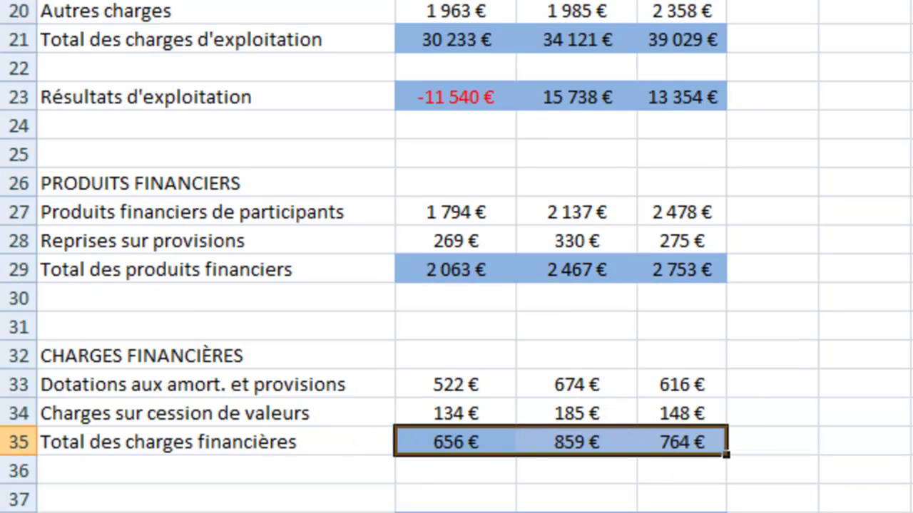
{"action": "key", "text": "F2"}
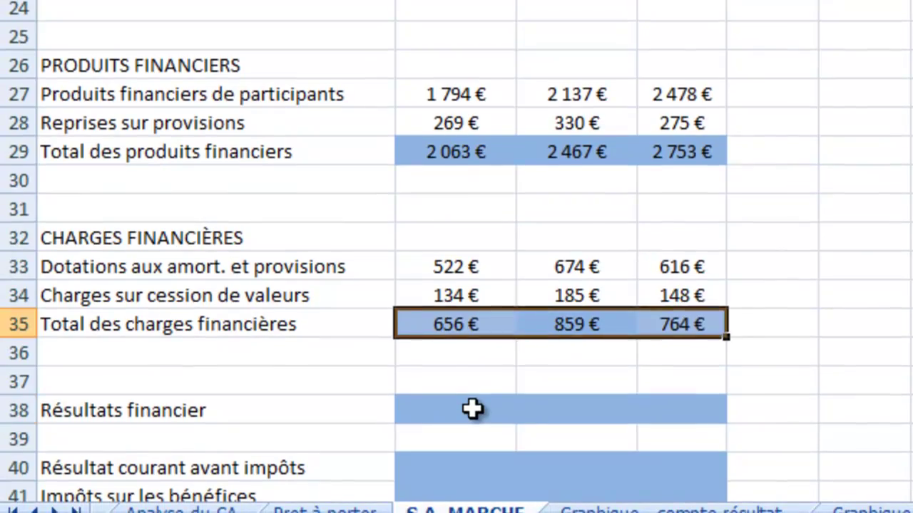
- Calculate Résultats financier for January in B38 with =B29-B35 and fill the formula across to C38:D38
{"action": "left_click", "coordinate": [467, 451]}
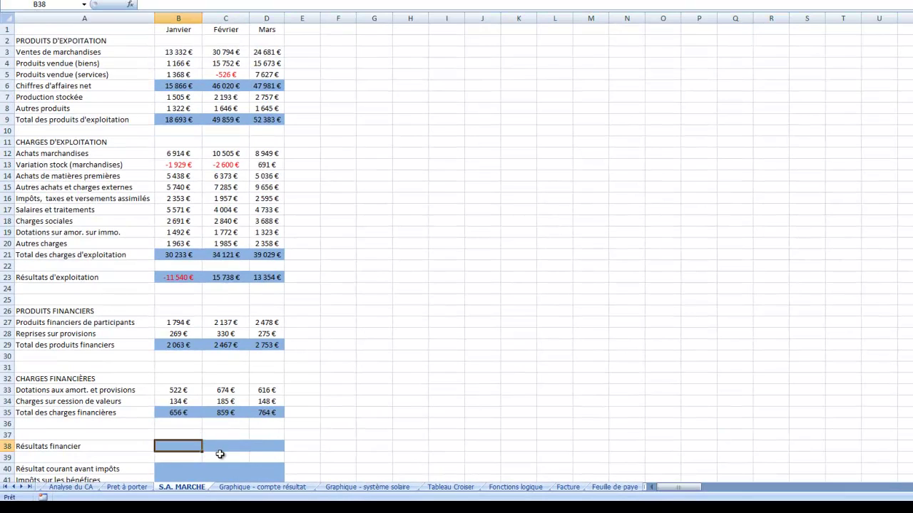
{"action": "left_click", "coordinate": [168, 343]}
{"action": "left_click", "coordinate": [173, 404]}
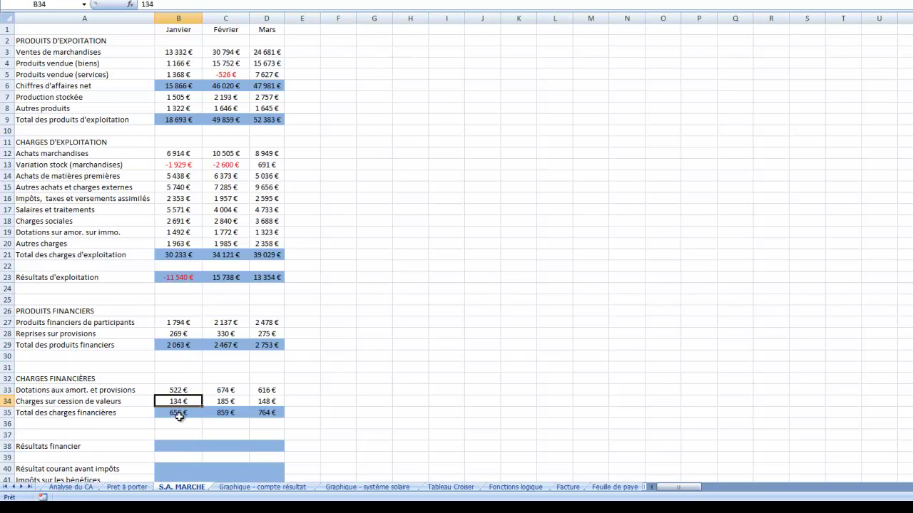
{"action": "left_click", "coordinate": [179, 417]}
{"action": "left_click", "coordinate": [180, 446]}
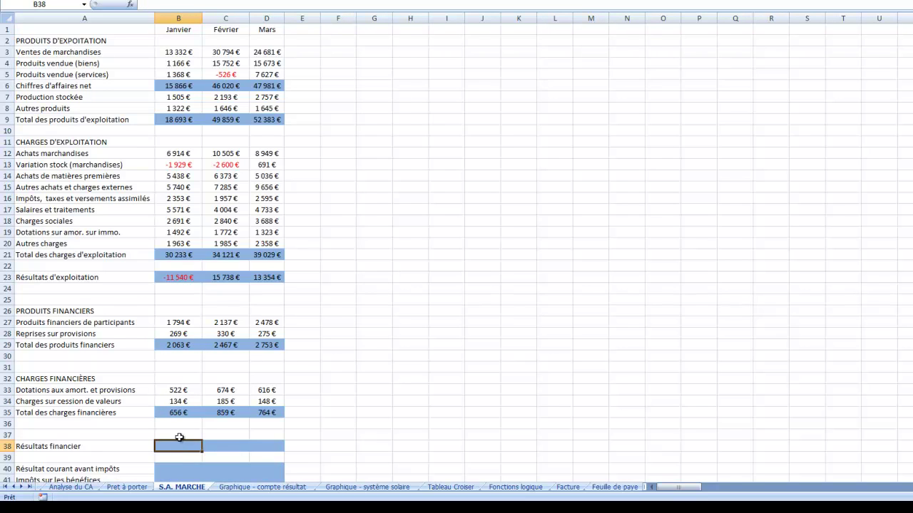
{"action": "left_click", "coordinate": [180, 278]}
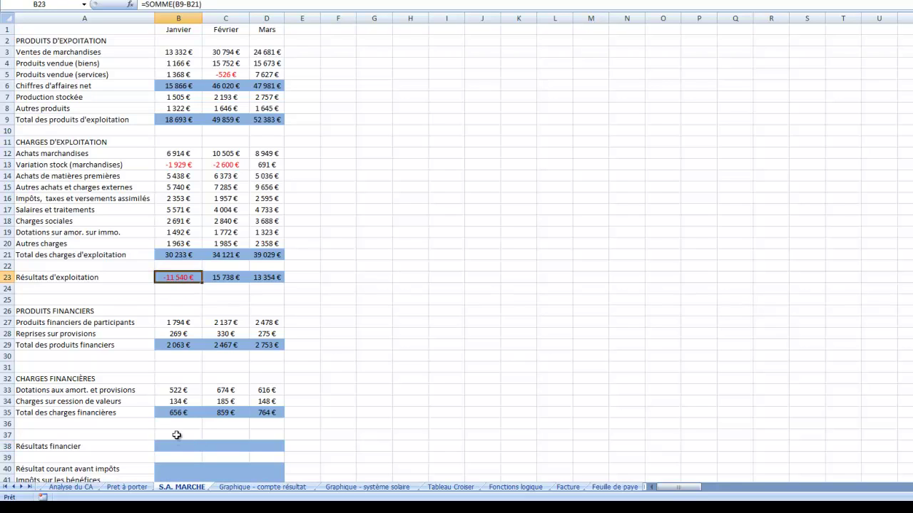
{"action": "left_click", "coordinate": [178, 446]}
{"action": "type", "text": "="}
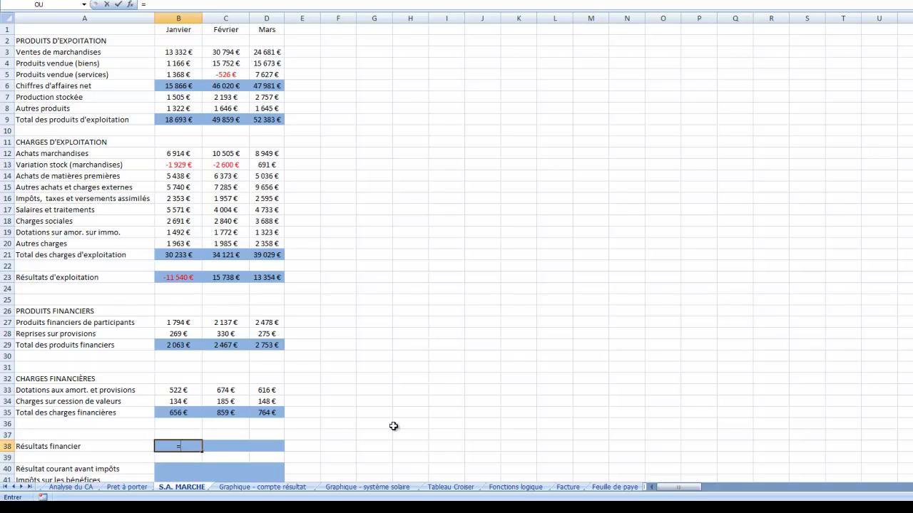
{"action": "left_click", "coordinate": [178, 344]}
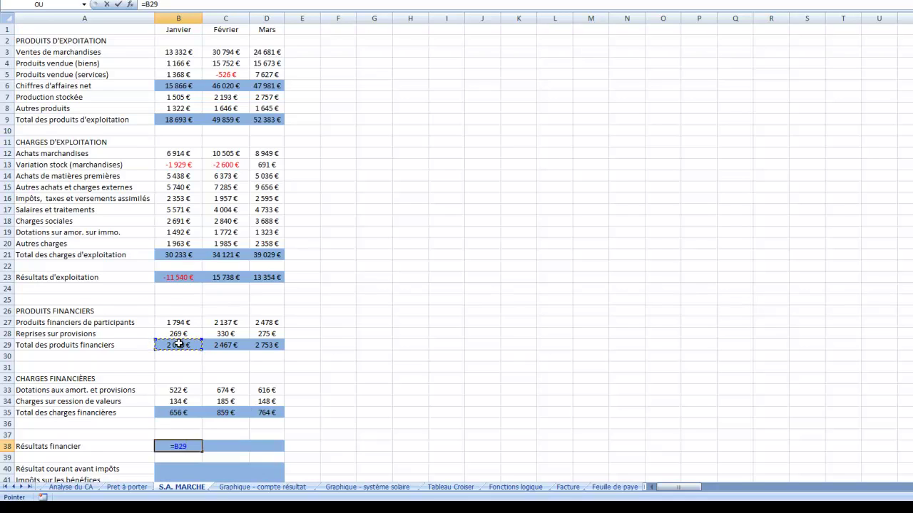
{"action": "type", "text": "-"}
{"action": "left_click", "coordinate": [184, 412]}
{"action": "key", "text": "Return"}
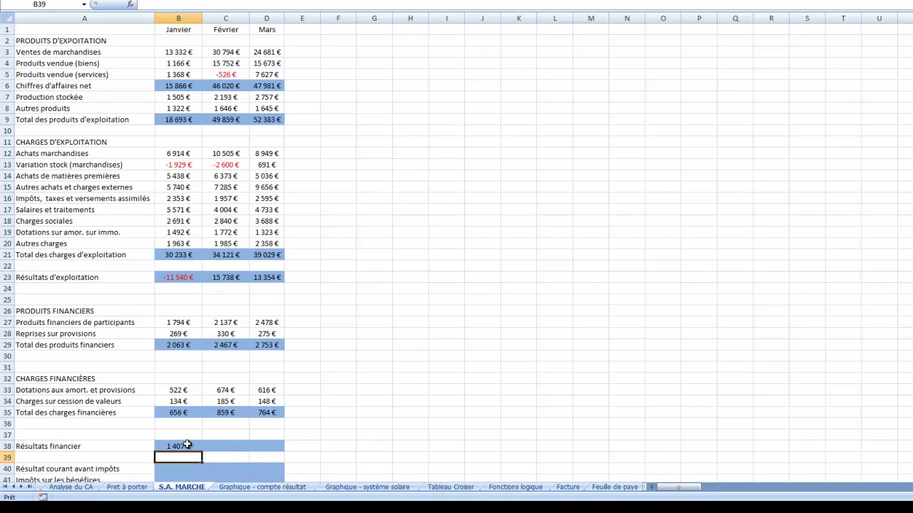
{"action": "left_click", "coordinate": [186, 445]}
{"action": "left_click_drag", "start_coordinate": [203, 456], "coordinate": [268, 455]}
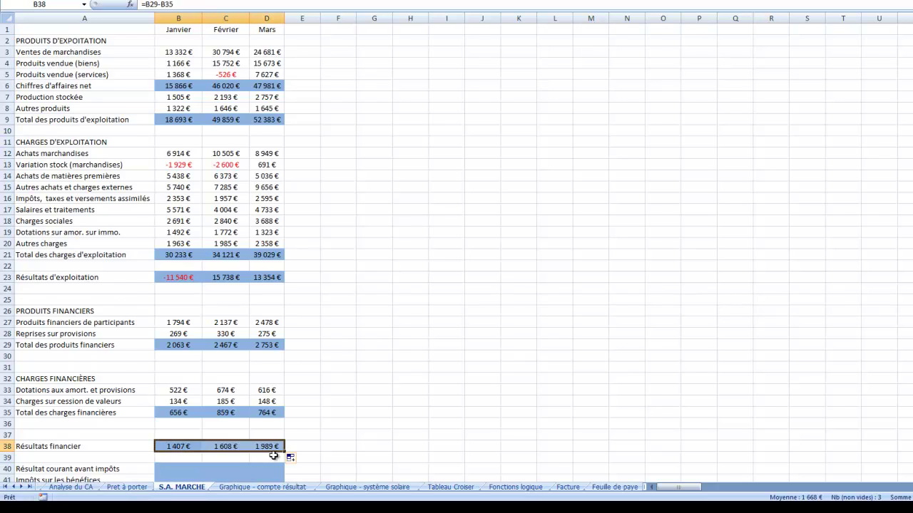
- Calculate Résultat courant avant impôts for January in B40 with =B23+B38 and fill the formula across to C40:D40
{"action": "scroll", "coordinate": [273, 455], "scroll_direction": "down", "scroll_amount": 2}
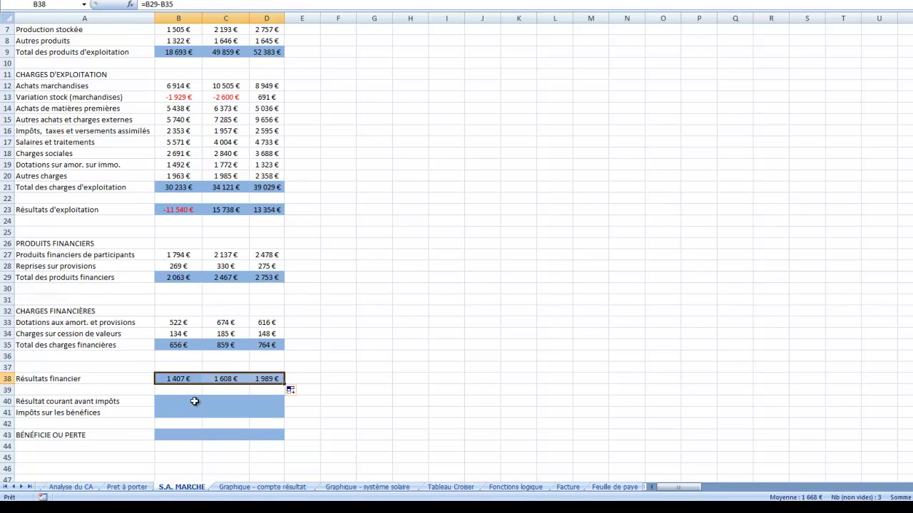
{"action": "left_click", "coordinate": [194, 402]}
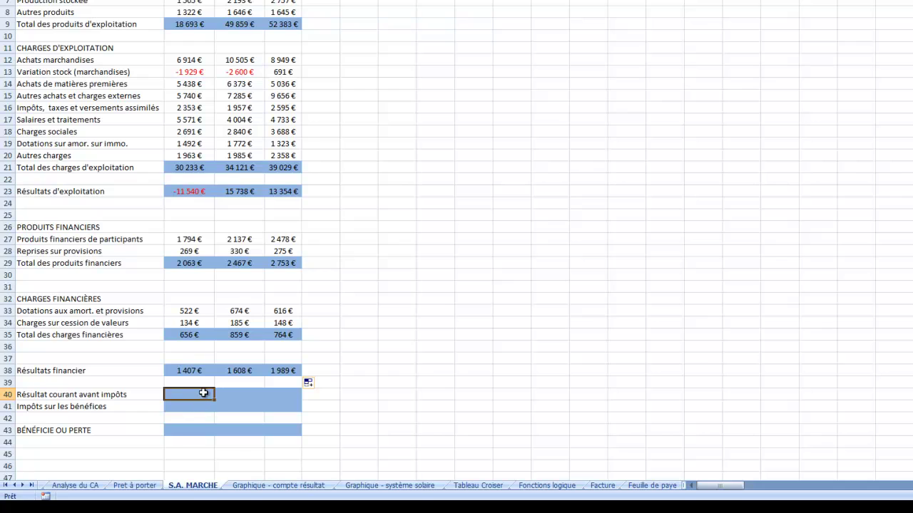
{"action": "type", "text": "="}
{"action": "left_click", "coordinate": [186, 192]}
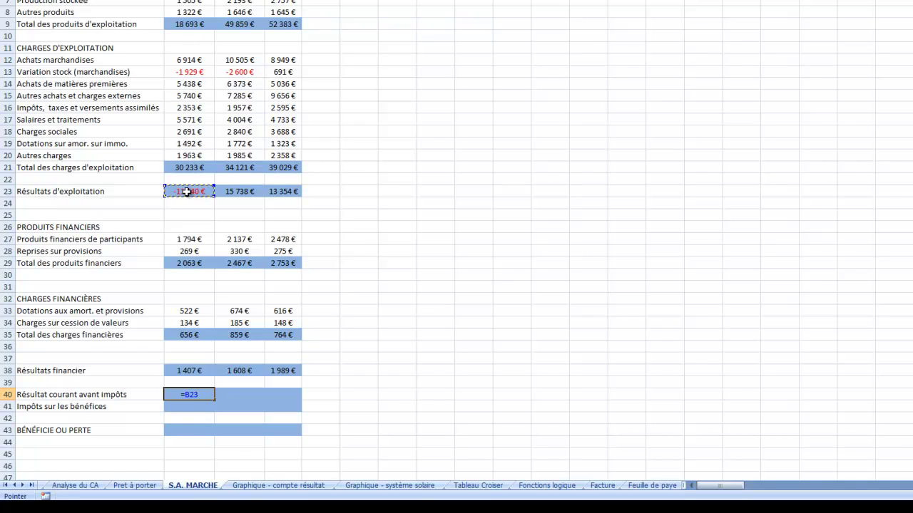
{"action": "type", "text": "+"}
{"action": "left_click", "coordinate": [204, 372]}
{"action": "key", "text": "Return"}
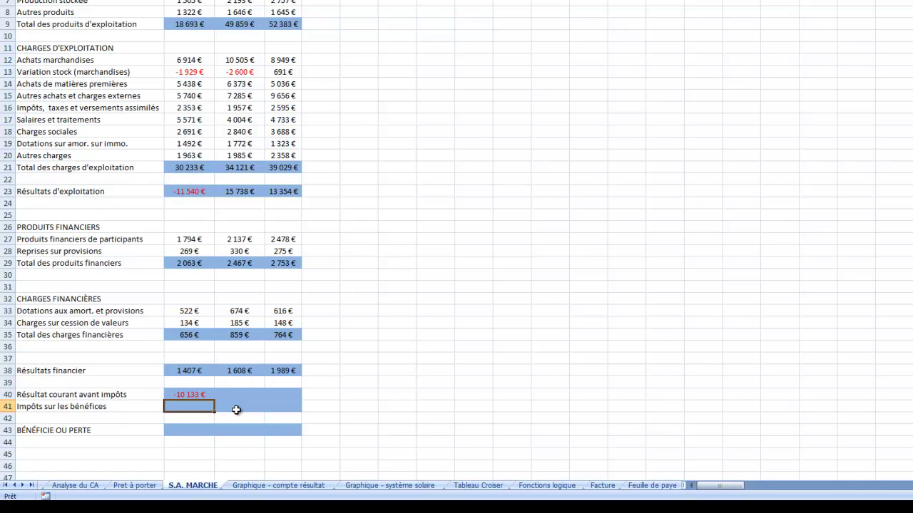
{"action": "left_click", "coordinate": [203, 393]}
{"action": "left_click_drag", "start_coordinate": [214, 400], "coordinate": [286, 403]}
- Enter the tax rate 33,33% with its percent sign in F41, on the Impôts sur les bénéfices row
{"action": "left_click", "coordinate": [193, 406]}
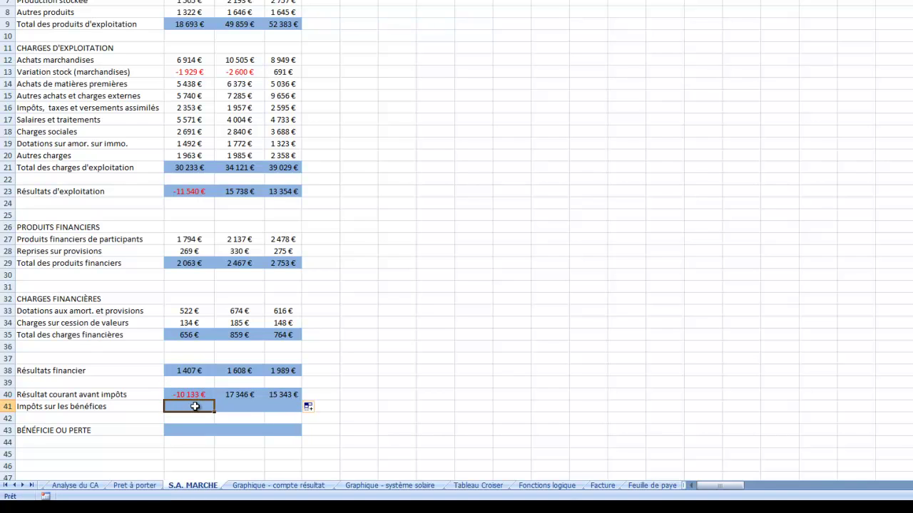
{"action": "left_click", "coordinate": [369, 406]}
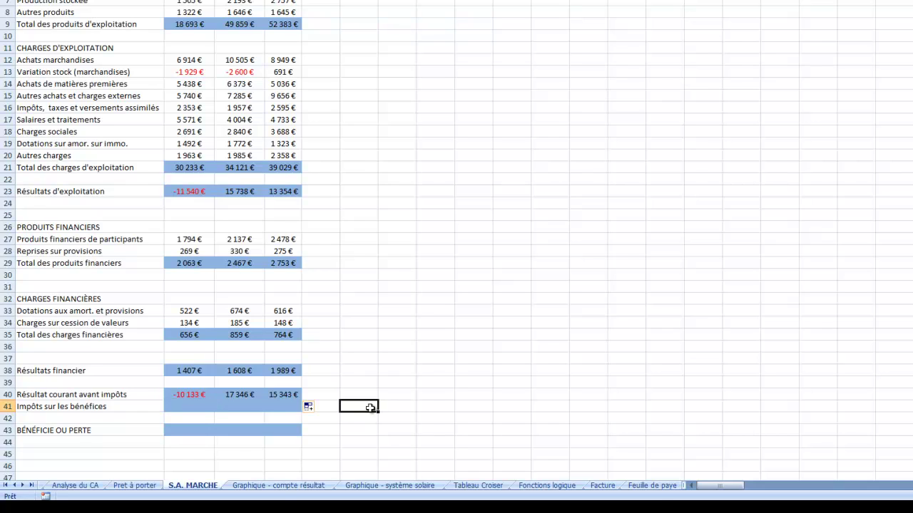
{"action": "type", "text": "33,"}
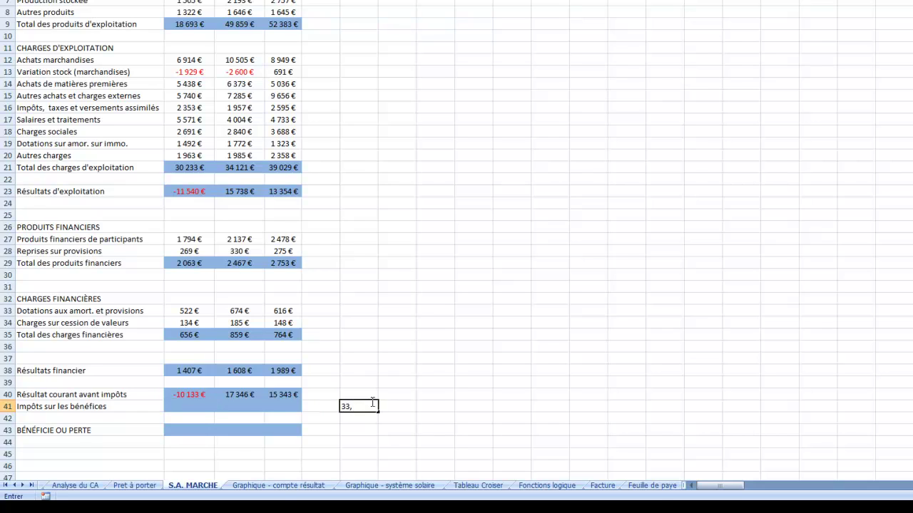
{"action": "type", "text": "33%"}
{"action": "key", "text": "Return"}
{"action": "left_click", "coordinate": [371, 404]}
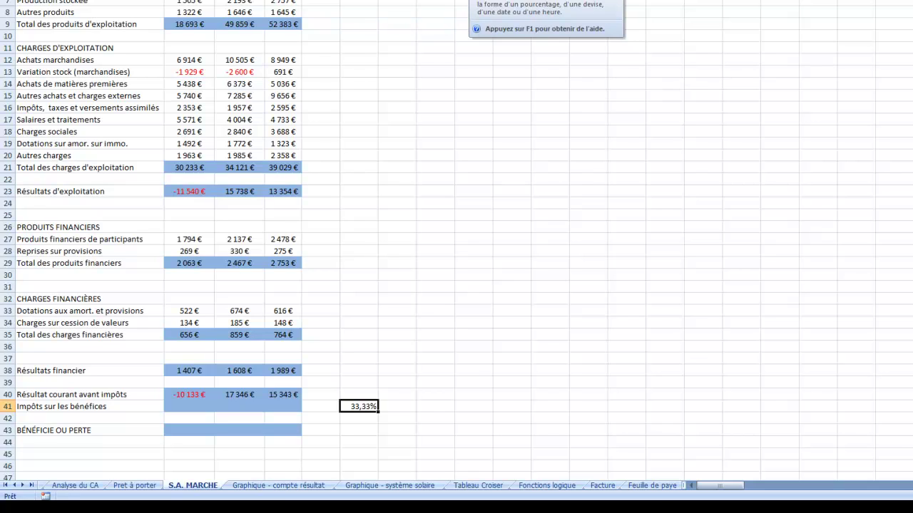
- Enter 20€ in I40 as a currency example, and clear the test entries in F40:J41
{"action": "left_click", "coordinate": [460, 394]}
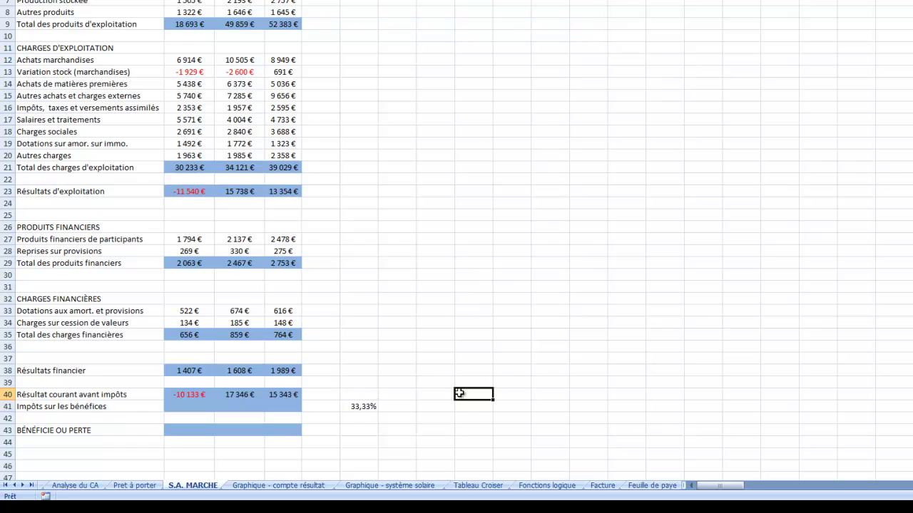
{"action": "type", "text": "20€"}
{"action": "key", "text": "Return"}
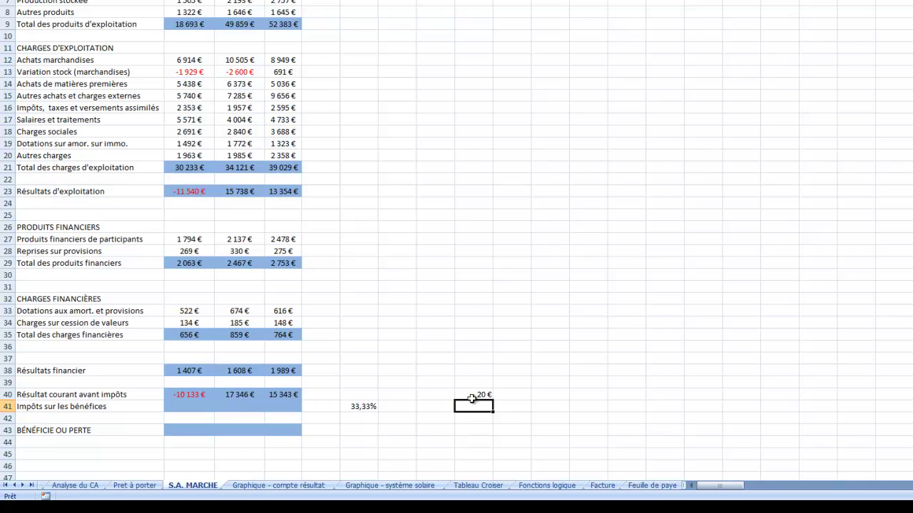
{"action": "left_click", "coordinate": [478, 394]}
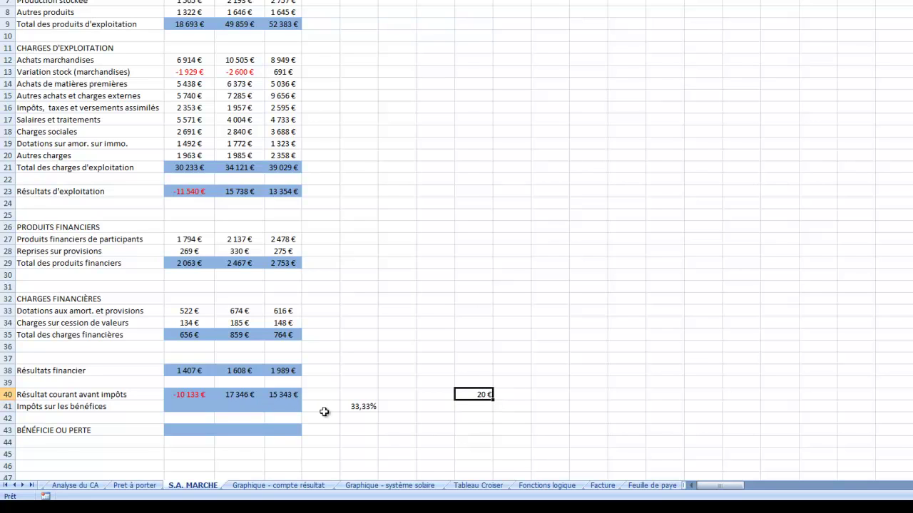
{"action": "left_click_drag", "start_coordinate": [366, 407], "coordinate": [510, 392]}
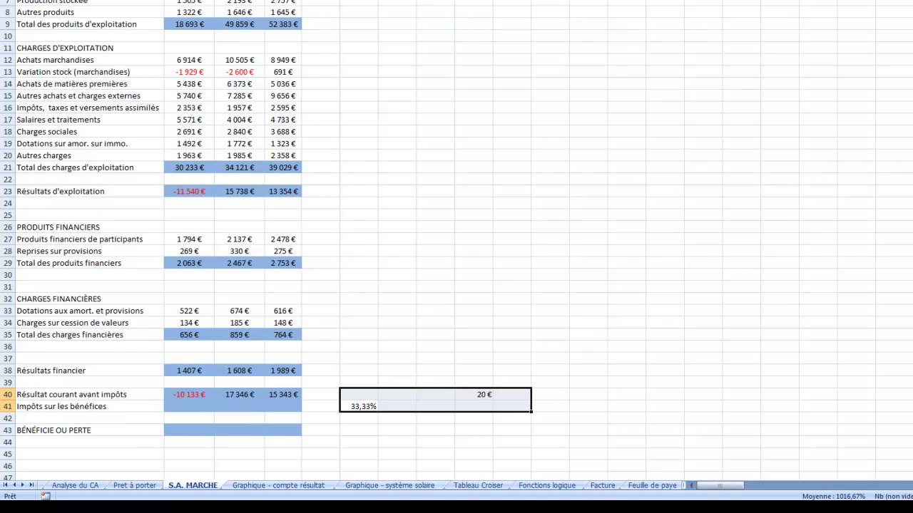
{"action": "key", "text": "Delete"}
- Enter 33,33 in F41 on the Impôts sur les bénéfices row and apply the percentage format to the cell
{"action": "left_click", "coordinate": [363, 404]}
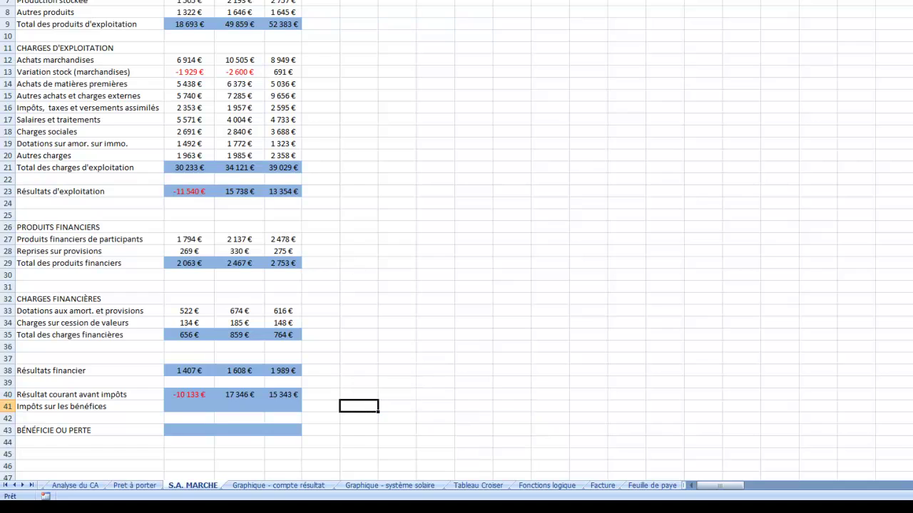
{"action": "type", "text": "33,33"}
{"action": "key", "text": "Return"}
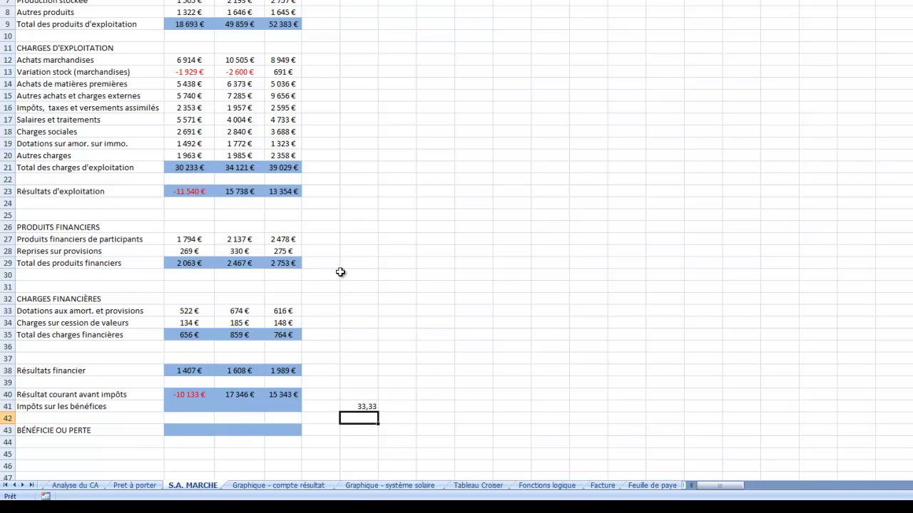
{"action": "left_click", "coordinate": [367, 407]}
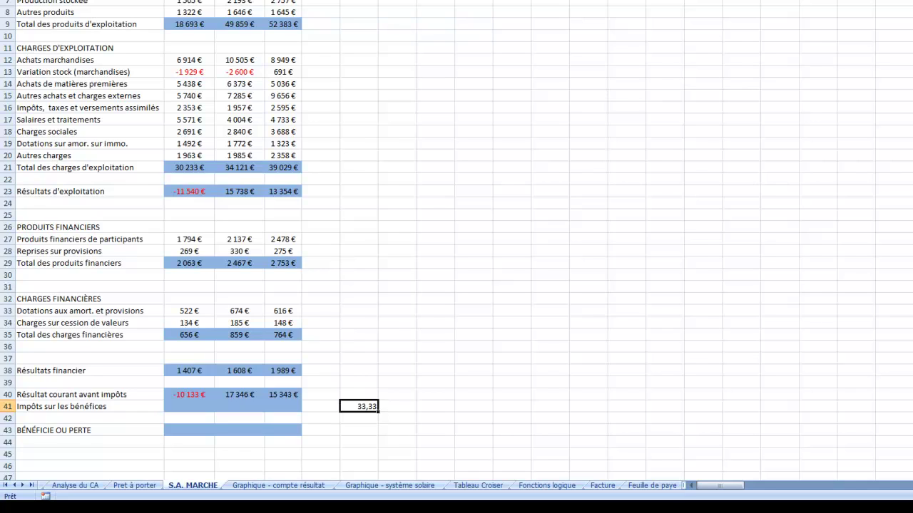
{"action": "key", "text": "ctrl+shift+5"}
- Correct the rate in F41 to 33,33% and display it with two decimal places
{"action": "key", "text": "F2"}
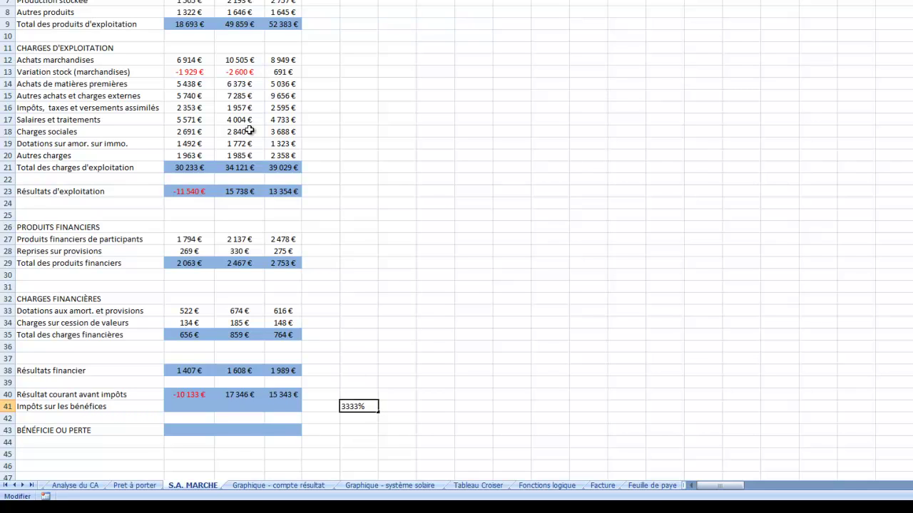
{"action": "key", "text": "Left"}
{"action": "key", "text": "Left"}
{"action": "key", "text": "Left"}
{"action": "type", "text": ","}
{"action": "key", "text": "Return"}
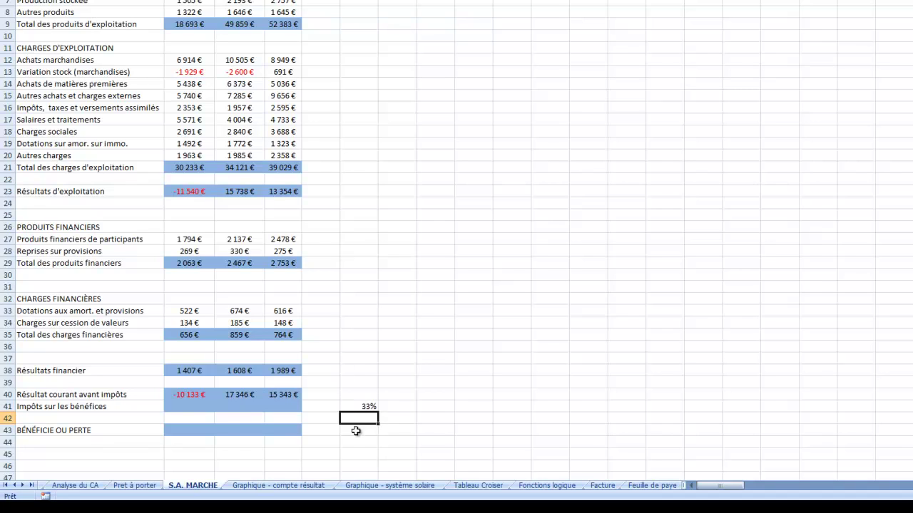
{"action": "left_click", "coordinate": [366, 405]}
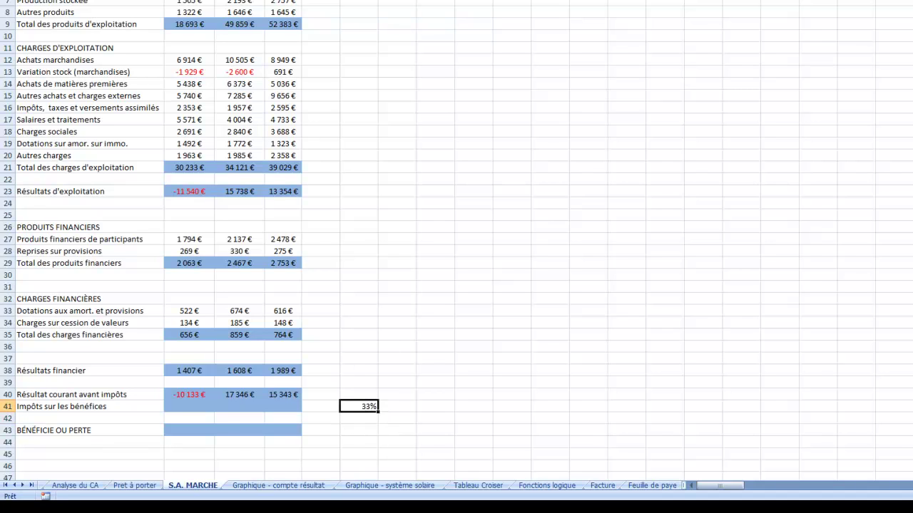
{"action": "left_click", "coordinate": [445, 2]}
{"action": "left_click", "coordinate": [445, 2]}
- Calculate the first month's profit tax in B41 by multiplying the pre-tax result by the rate with =B40*F41
{"action": "left_click", "coordinate": [198, 404]}
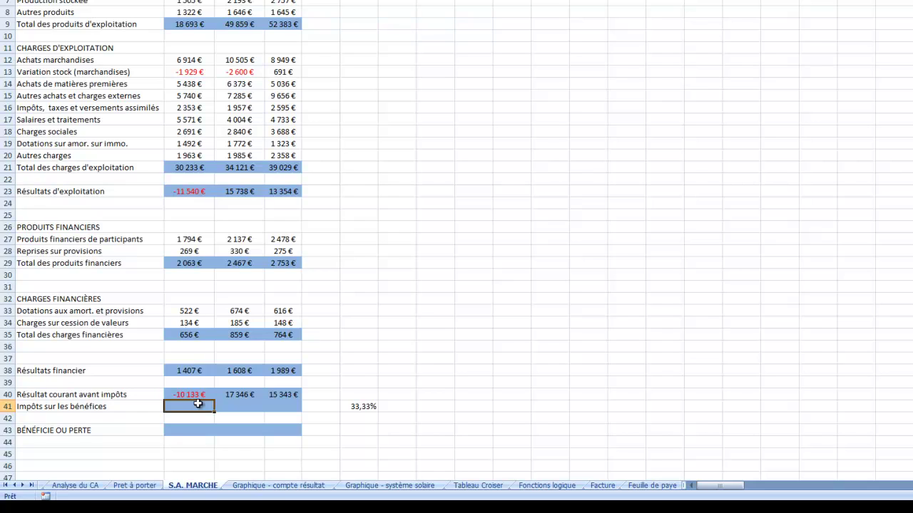
{"action": "key", "text": "Up"}
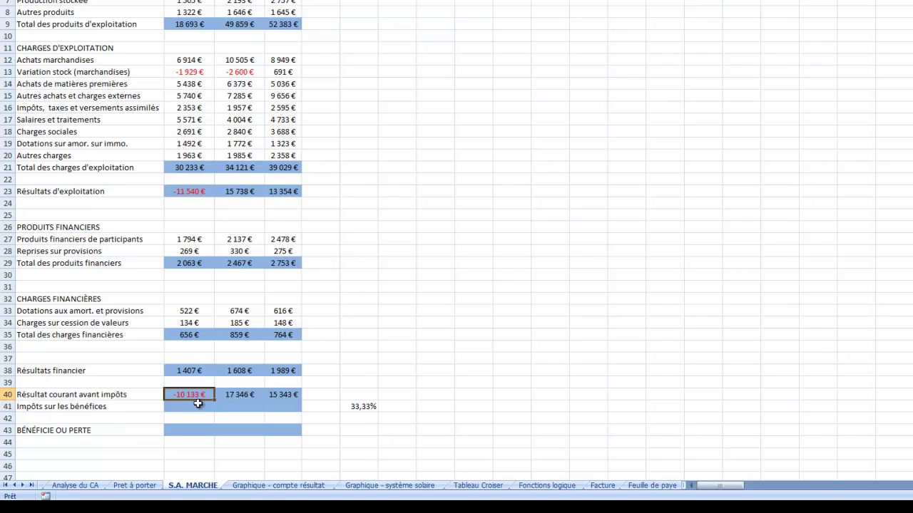
{"action": "left_click", "coordinate": [197, 404]}
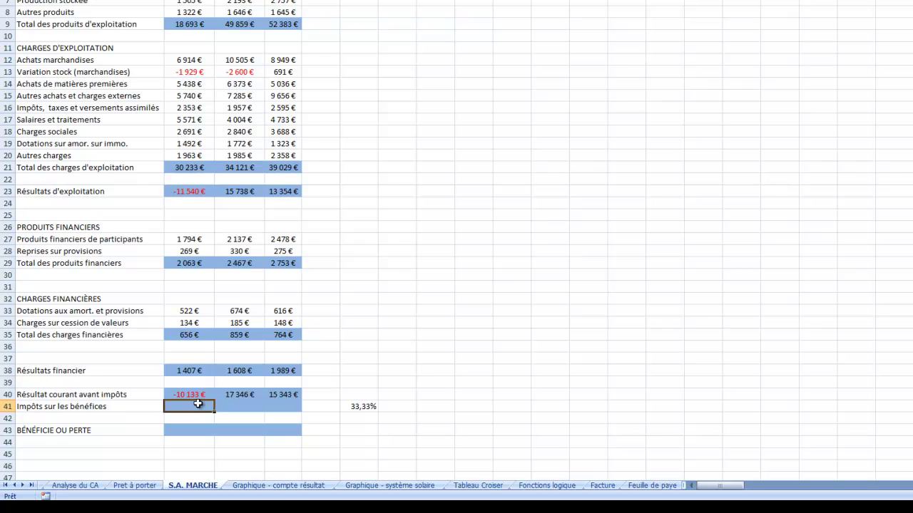
{"action": "type", "text": "="}
{"action": "left_click", "coordinate": [195, 394]}
{"action": "type", "text": "*"}
{"action": "left_click", "coordinate": [366, 406]}
{"action": "key", "text": "Return"}
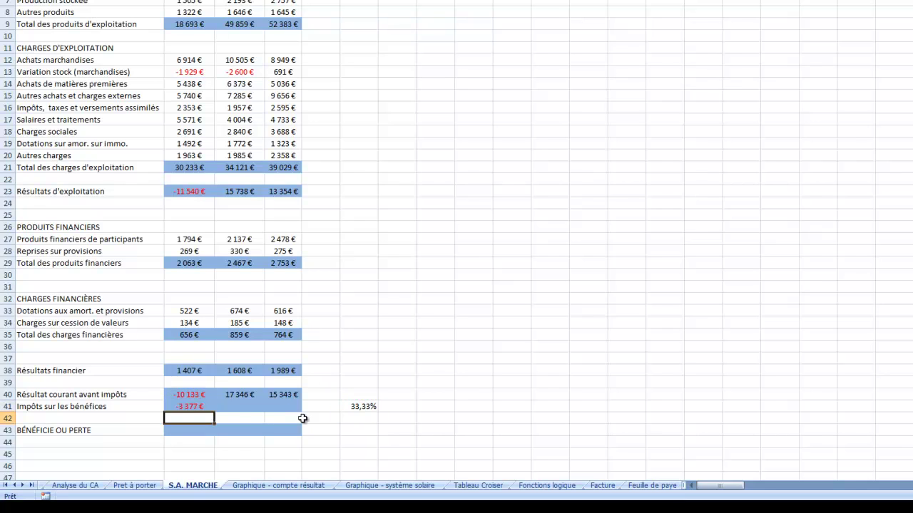
- Try to copy the tax formula from B41 across to D41, and check the cell references in B41 and C41
{"action": "left_click", "coordinate": [192, 405]}
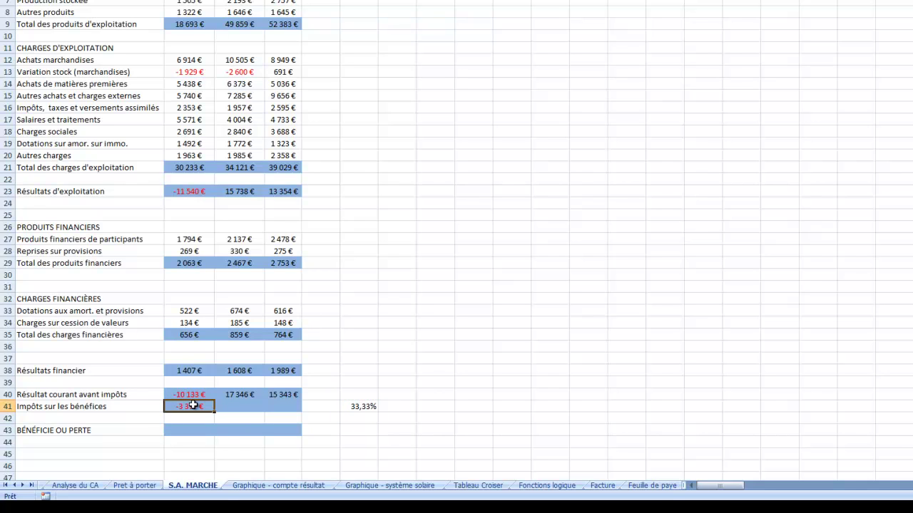
{"action": "left_click_drag", "start_coordinate": [214, 414], "coordinate": [290, 412]}
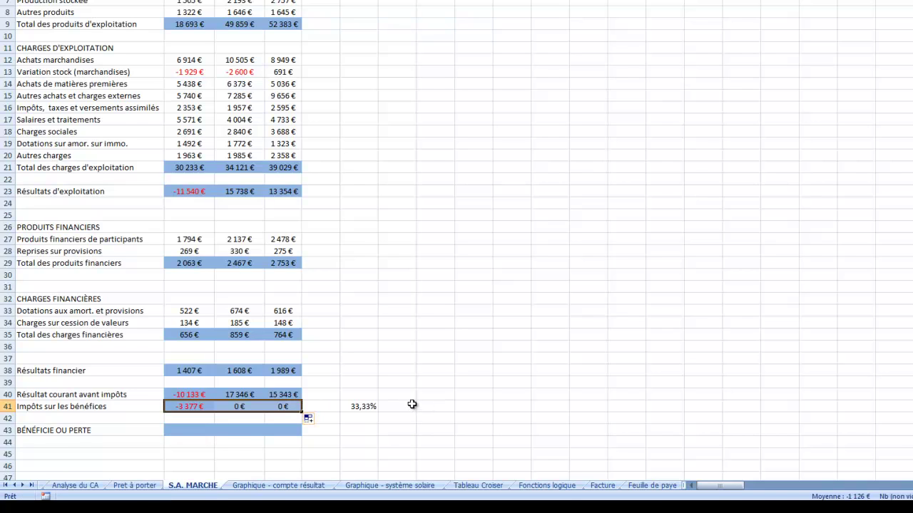
{"action": "key", "text": "F2"}
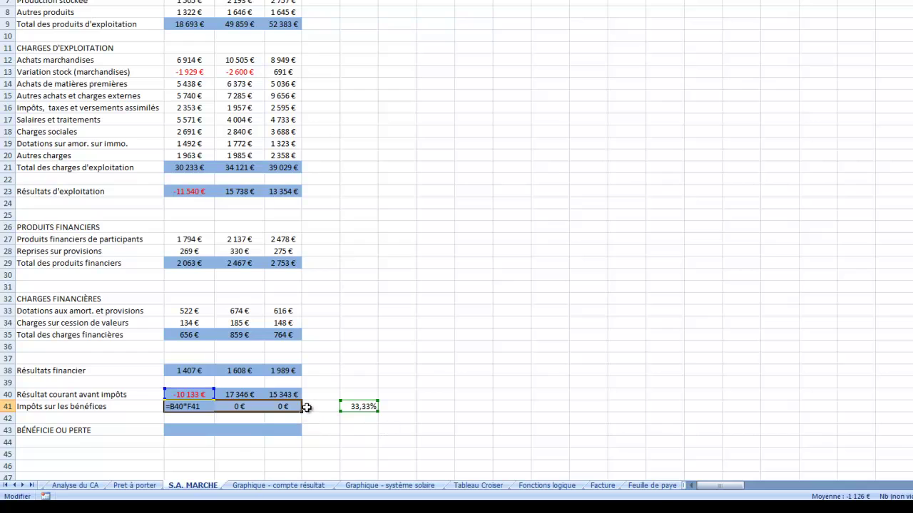
{"action": "key", "text": "Return"}
{"action": "key", "text": "F2"}
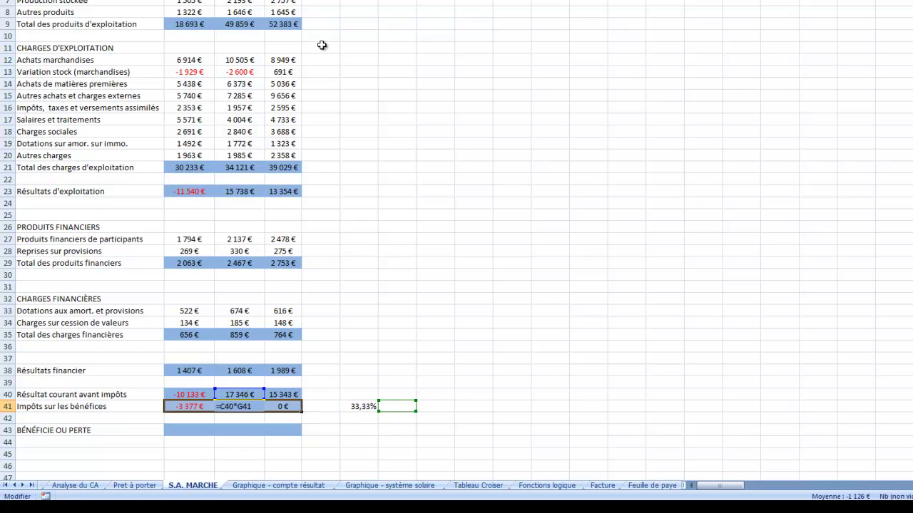
{"action": "key", "text": "Return"}
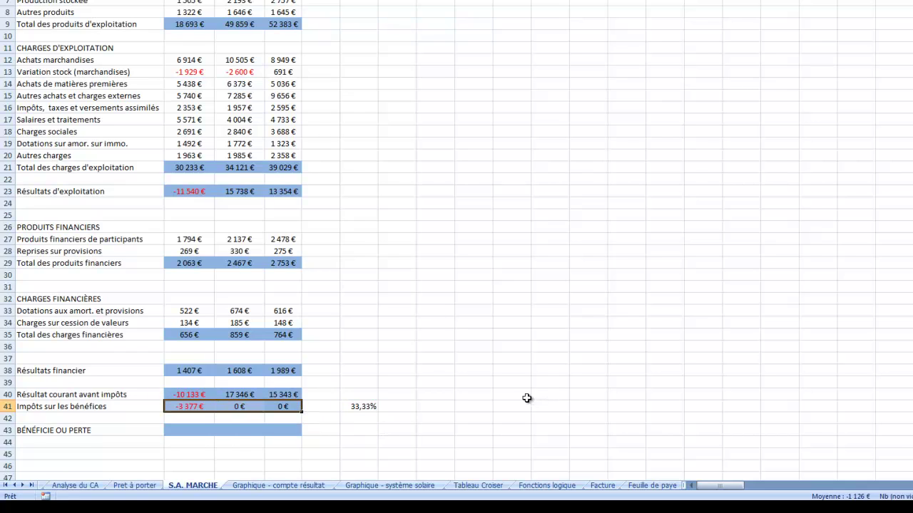
- Make the rate reference in B41 absolute, giving =B40*$F$41, and copy the formula across to D41
{"action": "left_click", "coordinate": [190, 406]}
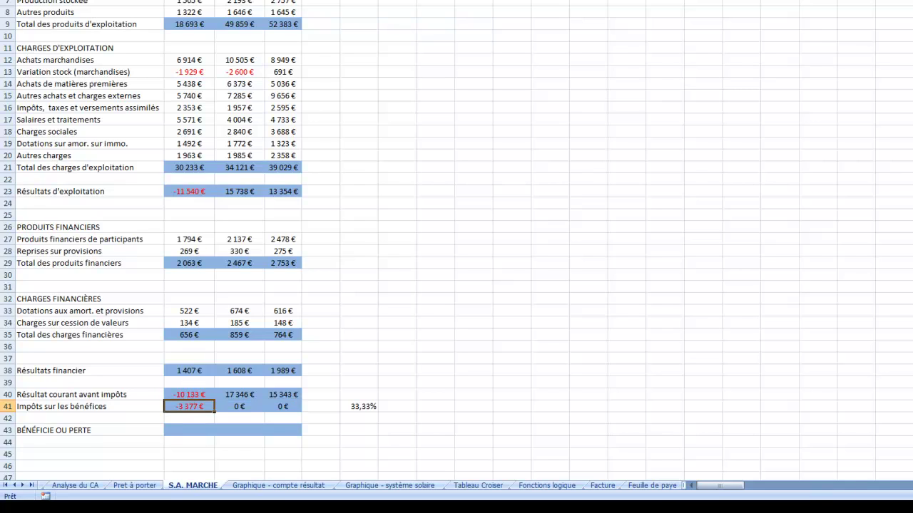
{"action": "key", "text": "F2"}
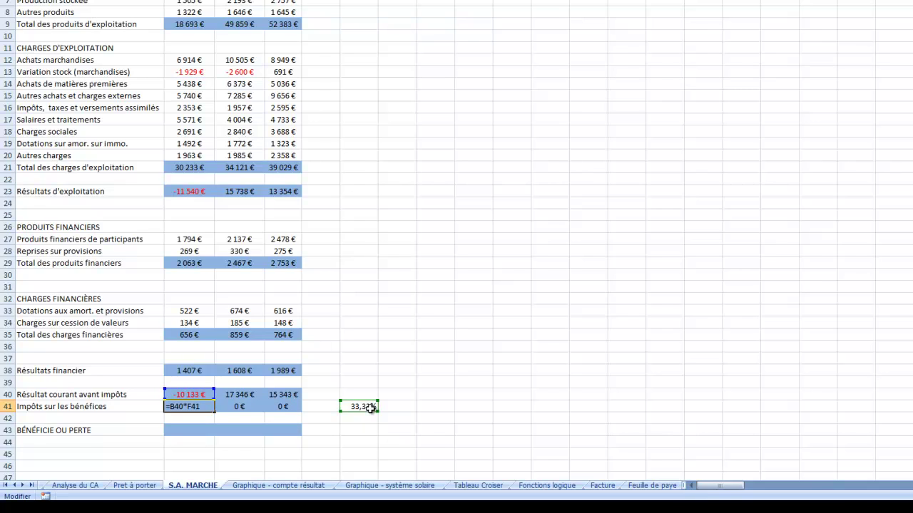
{"action": "key", "text": "F4"}
{"action": "key", "text": "Return"}
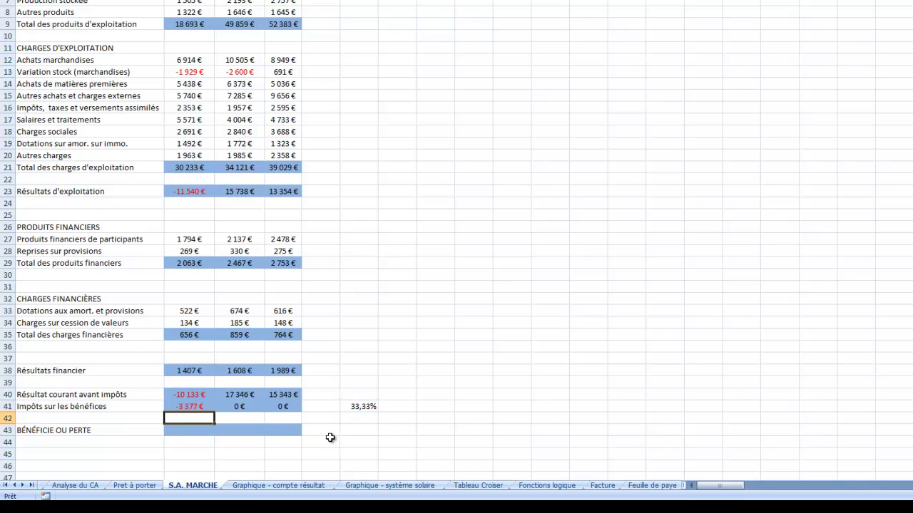
{"action": "left_click", "coordinate": [202, 408]}
{"action": "left_click_drag", "start_coordinate": [214, 412], "coordinate": [290, 409]}
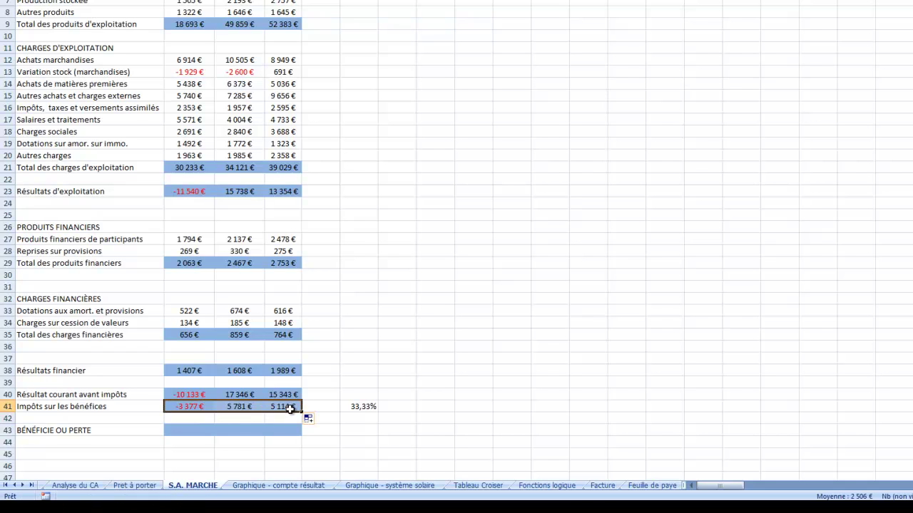
- Examine the copied tax formulas in B41:D41 and their reference to the rate cell F41
{"action": "key", "text": "F2"}
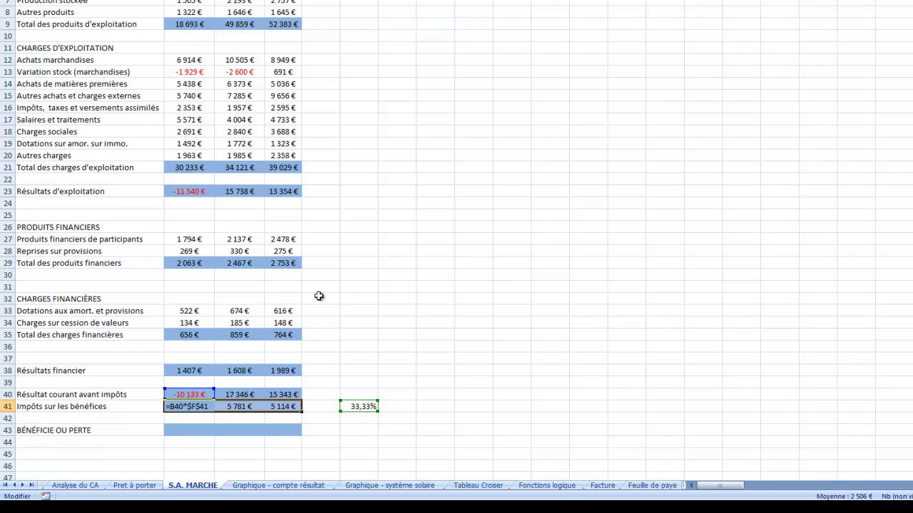
{"action": "key", "text": "Return"}
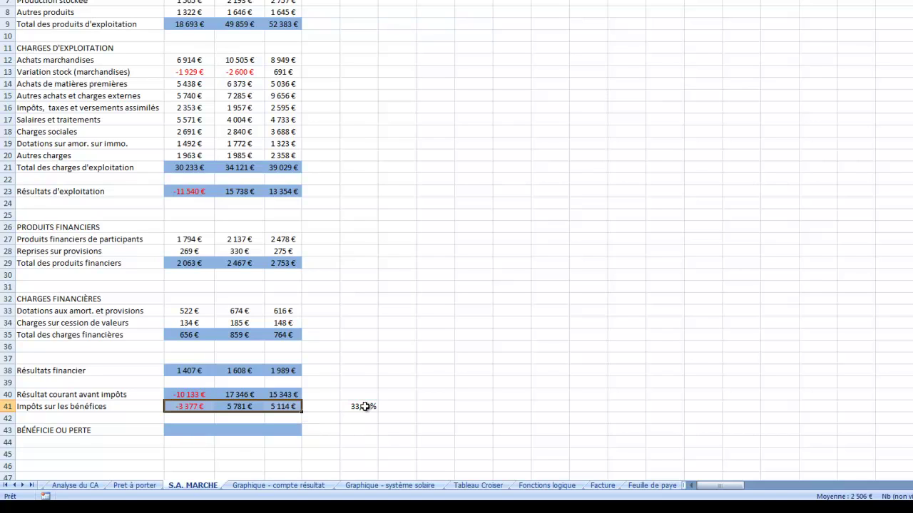
{"action": "key", "text": "F2"}
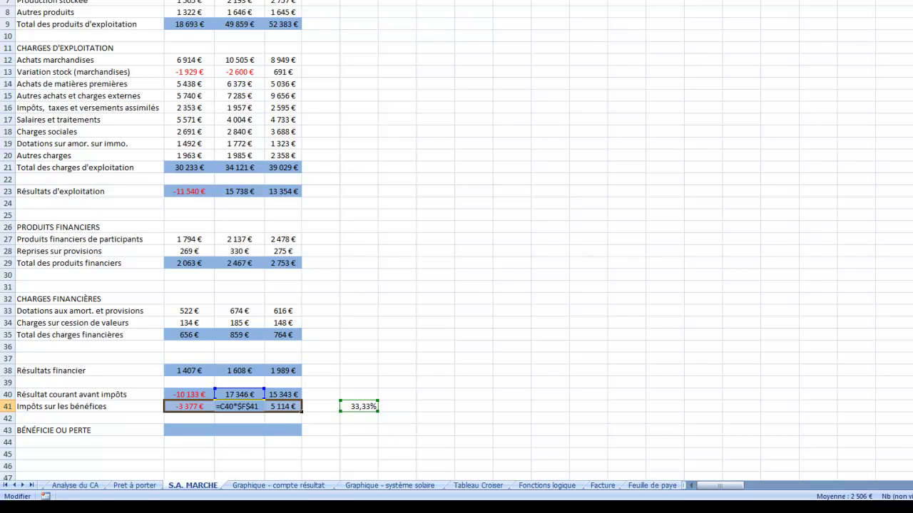
{"action": "key", "text": "Return"}
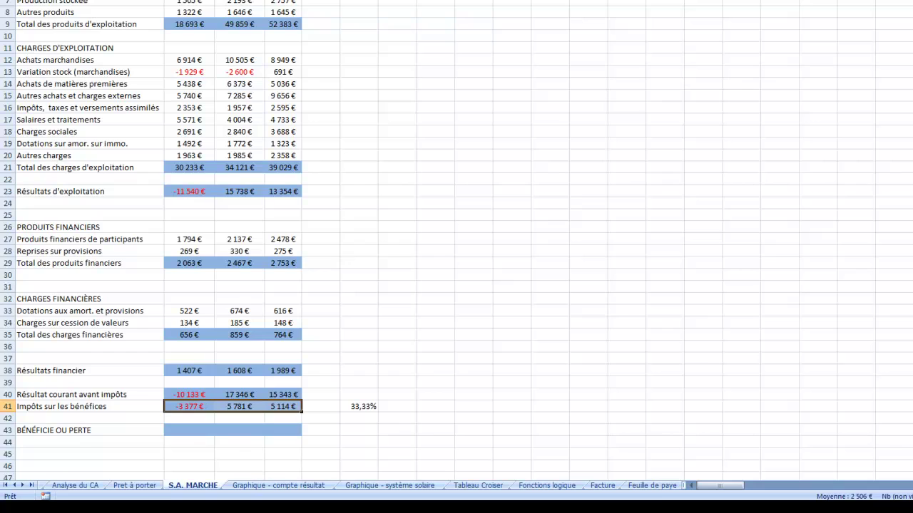
{"action": "left_click", "coordinate": [188, 431]}
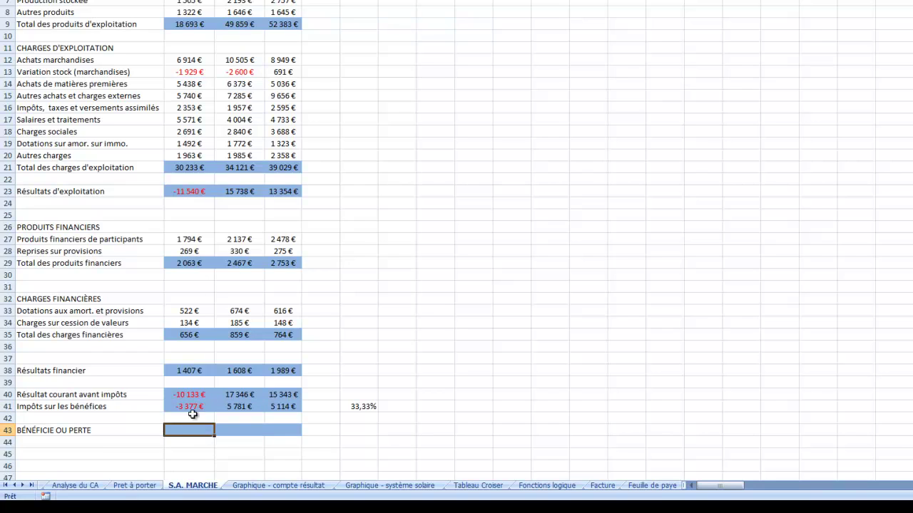
{"action": "left_click", "coordinate": [190, 406]}
{"action": "left_click", "coordinate": [261, 407]}
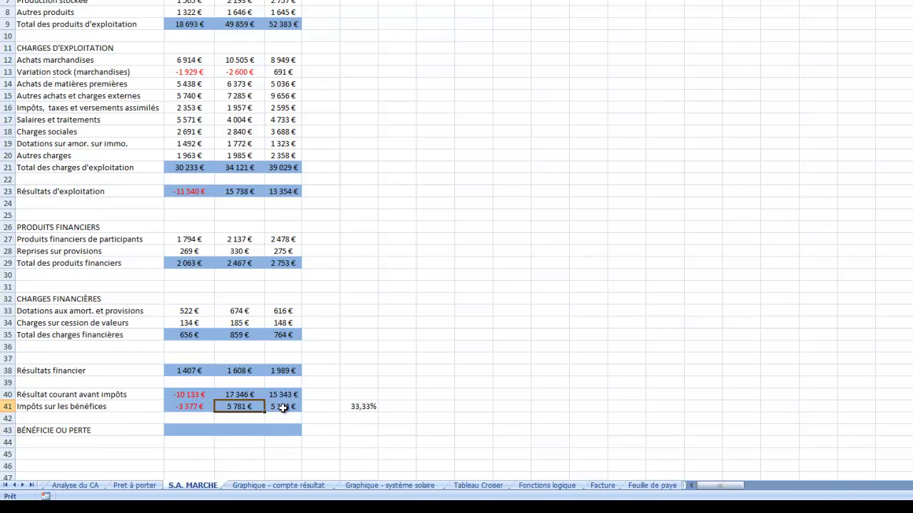
{"action": "left_click", "coordinate": [286, 406]}
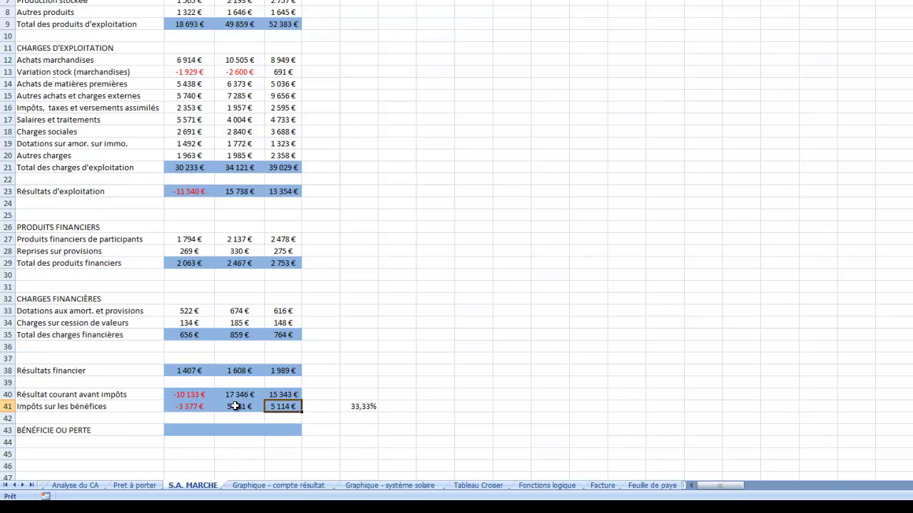
{"action": "left_click", "coordinate": [236, 407]}
{"action": "left_click", "coordinate": [369, 407]}
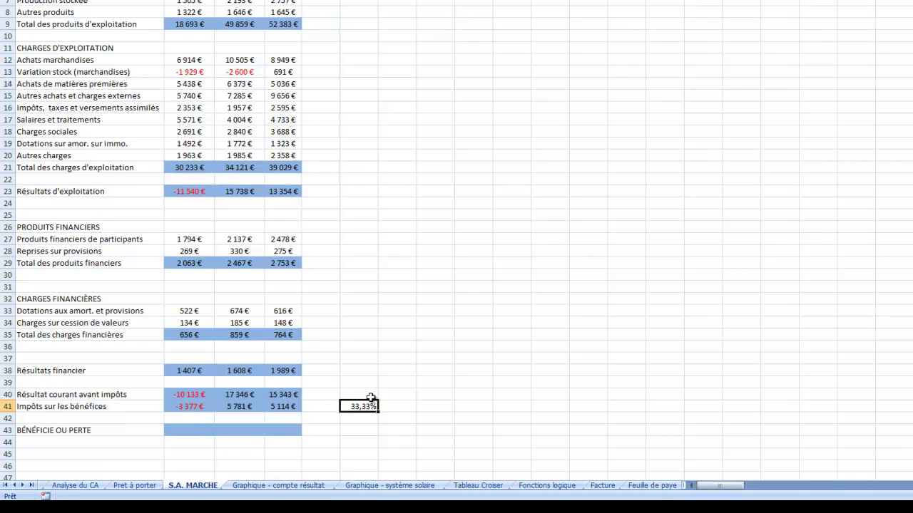
- Calculate the BÉNÉFICIE OU PERTE row with =B40-B41 in B43 and copy the formula across to D43
{"action": "left_click", "coordinate": [185, 434]}
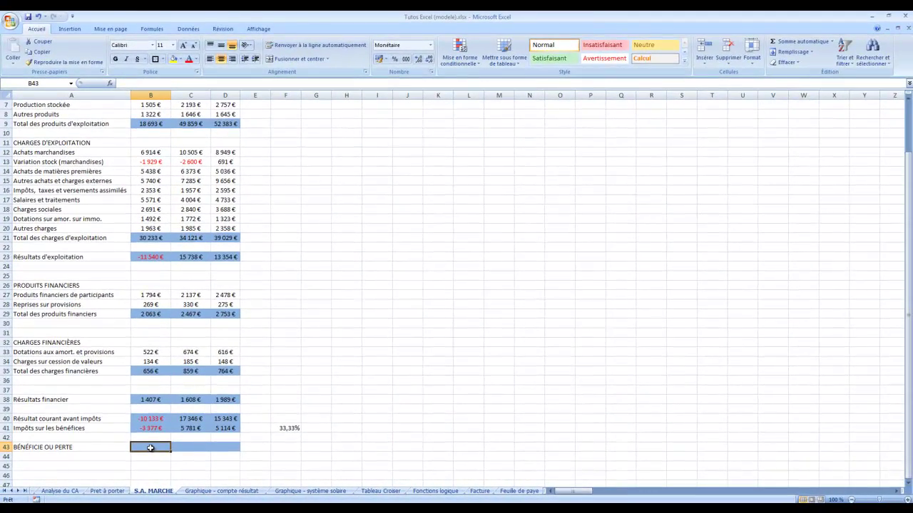
{"action": "left_click", "coordinate": [154, 420]}
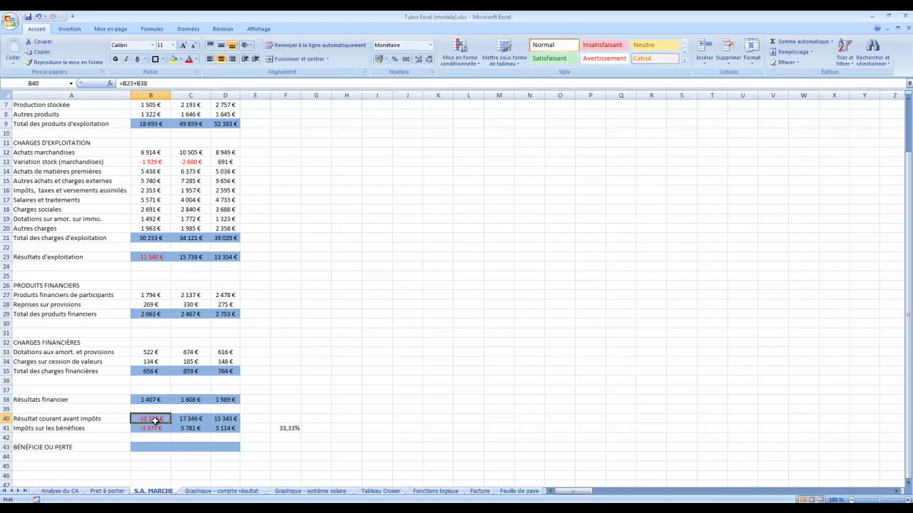
{"action": "left_click", "coordinate": [157, 428]}
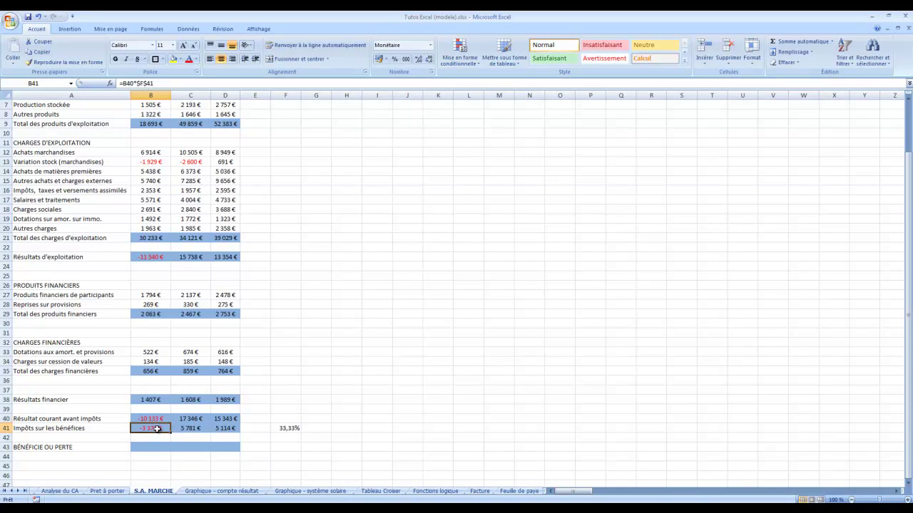
{"action": "left_click_drag", "start_coordinate": [153, 446], "coordinate": [225, 445]}
{"action": "type", "text": "="}
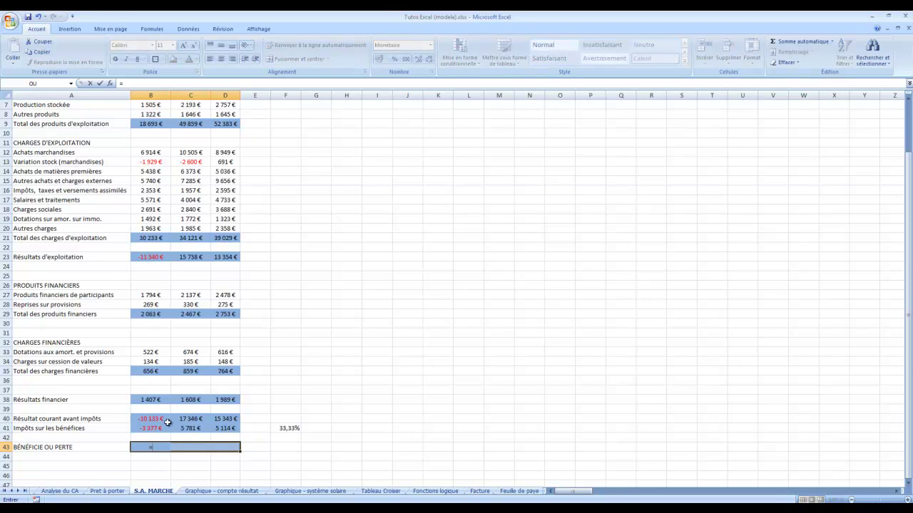
{"action": "left_click", "coordinate": [158, 419]}
{"action": "type", "text": "-"}
{"action": "left_click", "coordinate": [157, 429]}
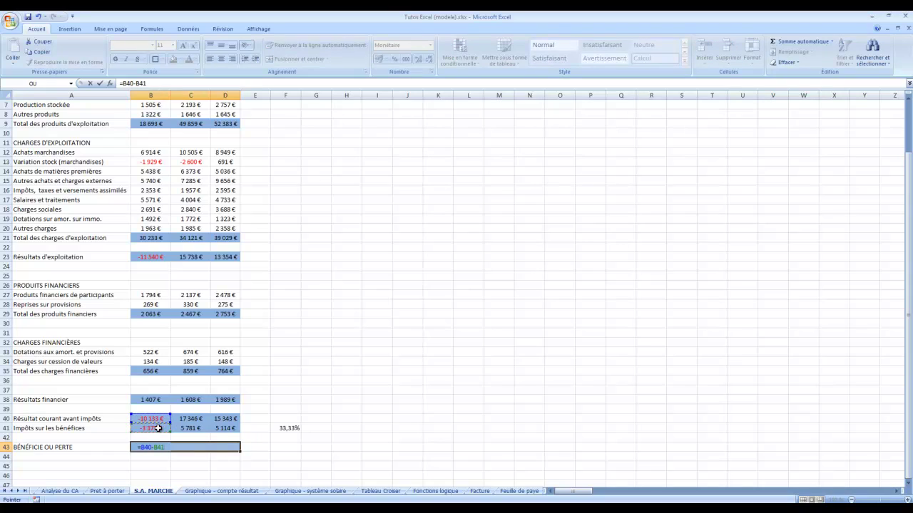
{"action": "key", "text": "Return"}
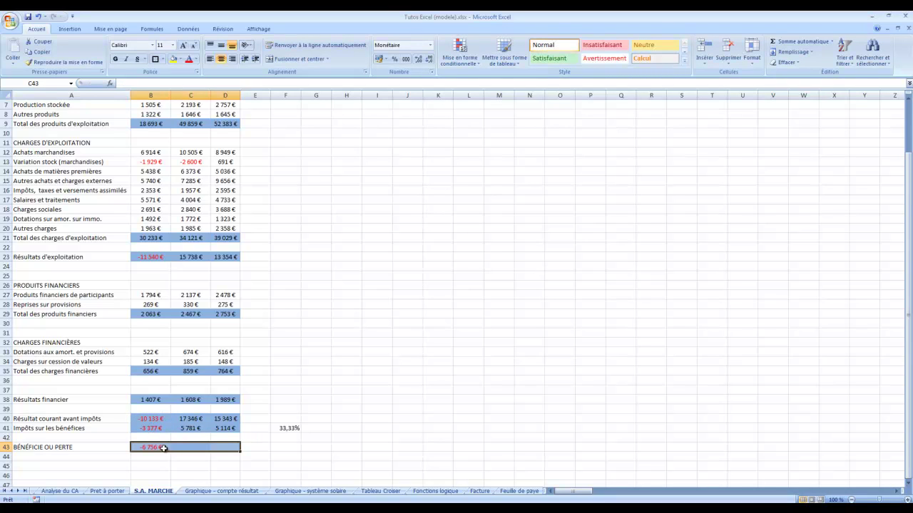
{"action": "left_click", "coordinate": [164, 448]}
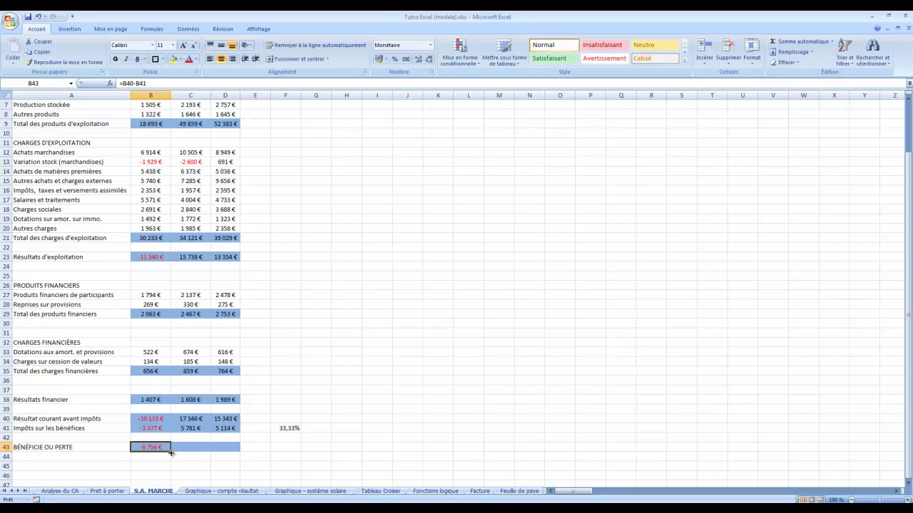
{"action": "left_click_drag", "start_coordinate": [170, 453], "coordinate": [226, 457]}
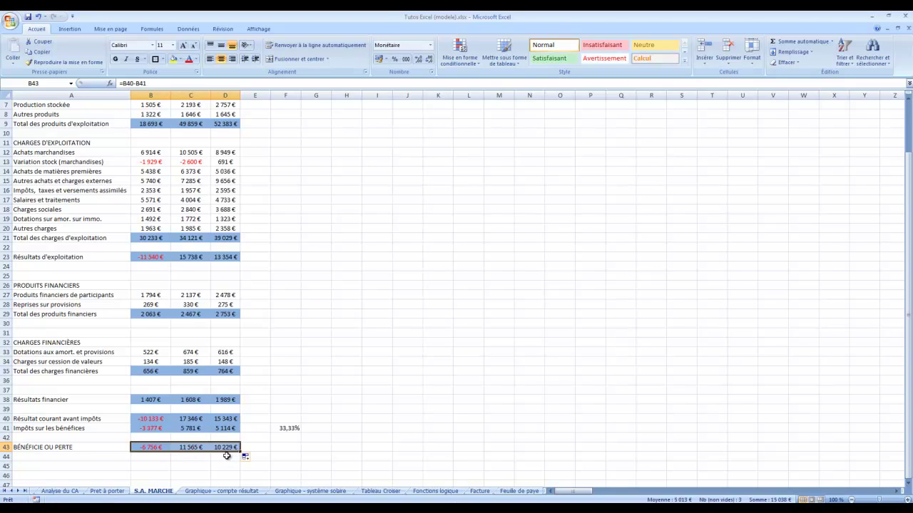